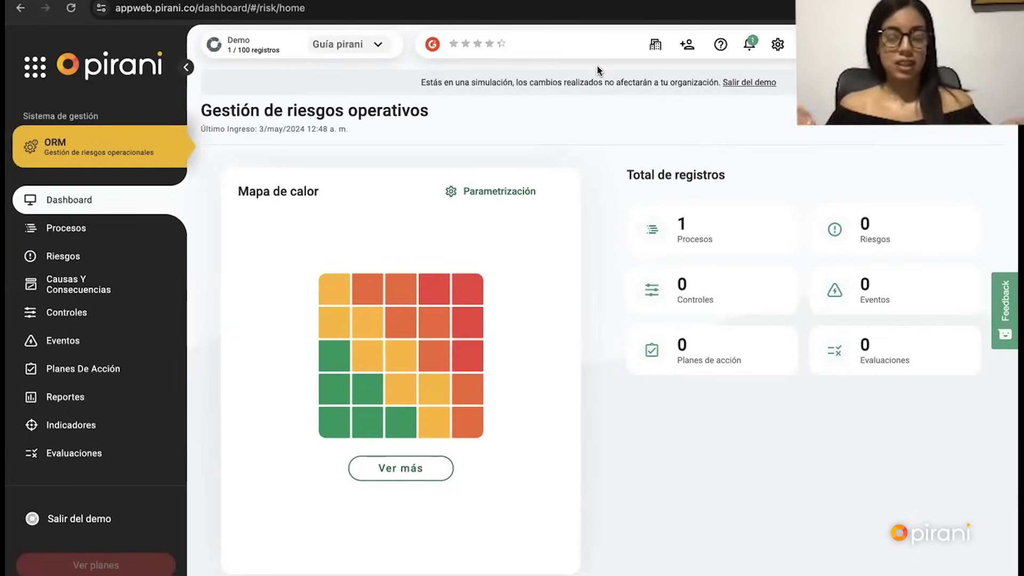
left_click(35, 70)
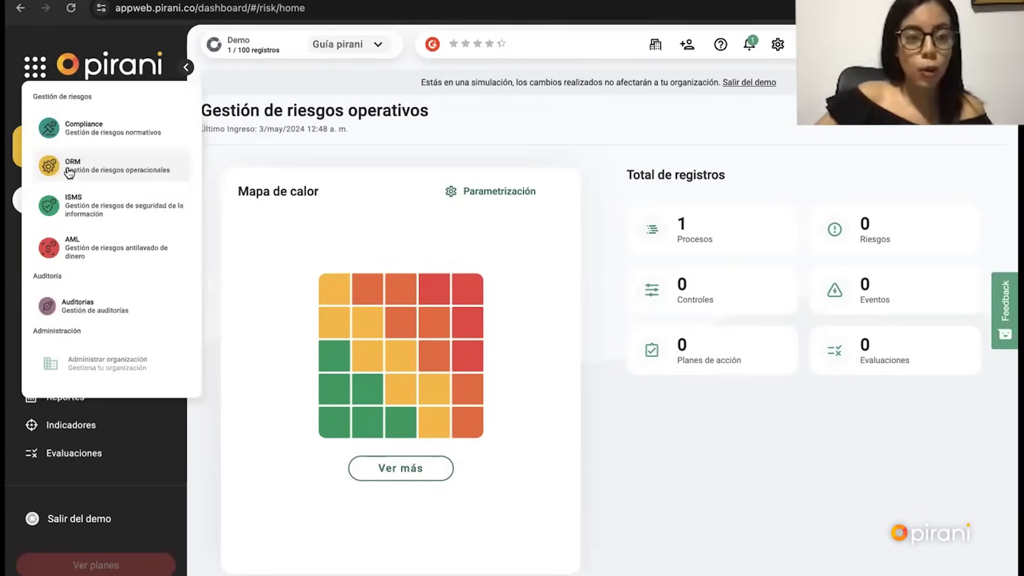
left_click(226, 157)
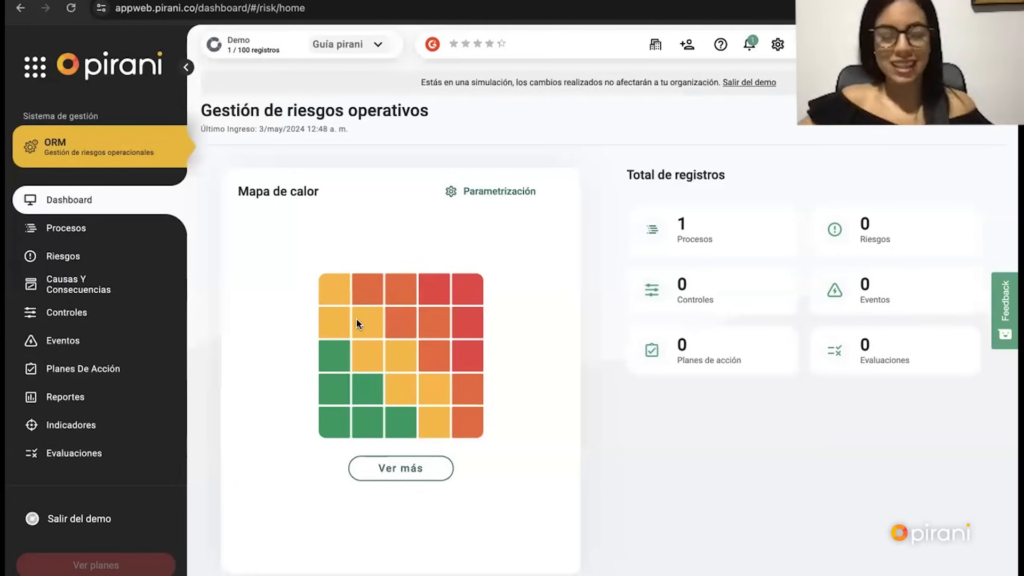
Step: Open the Gestión Financiera process for editing, review its general information and save it
left_click(73, 229)
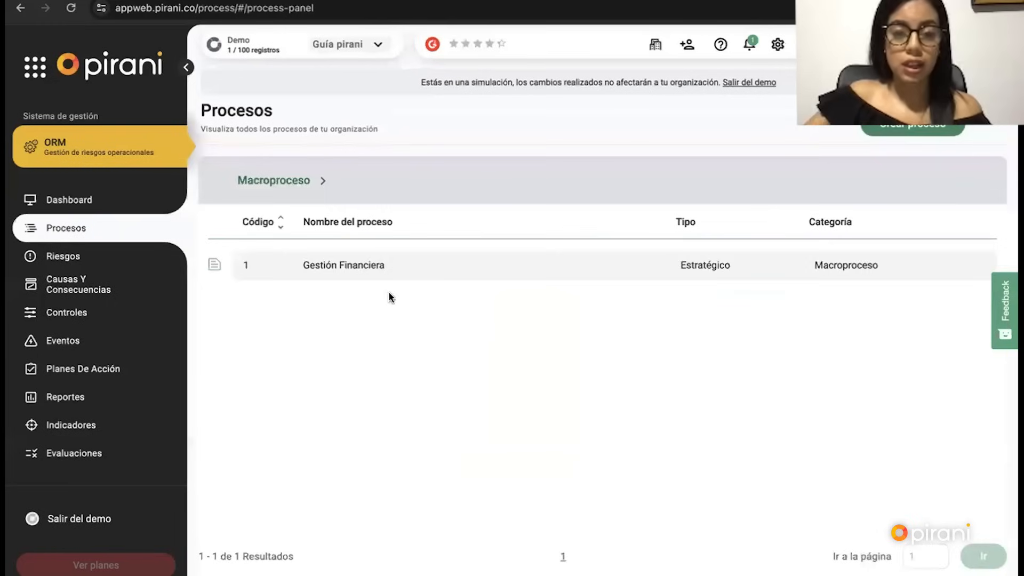
left_click(393, 278)
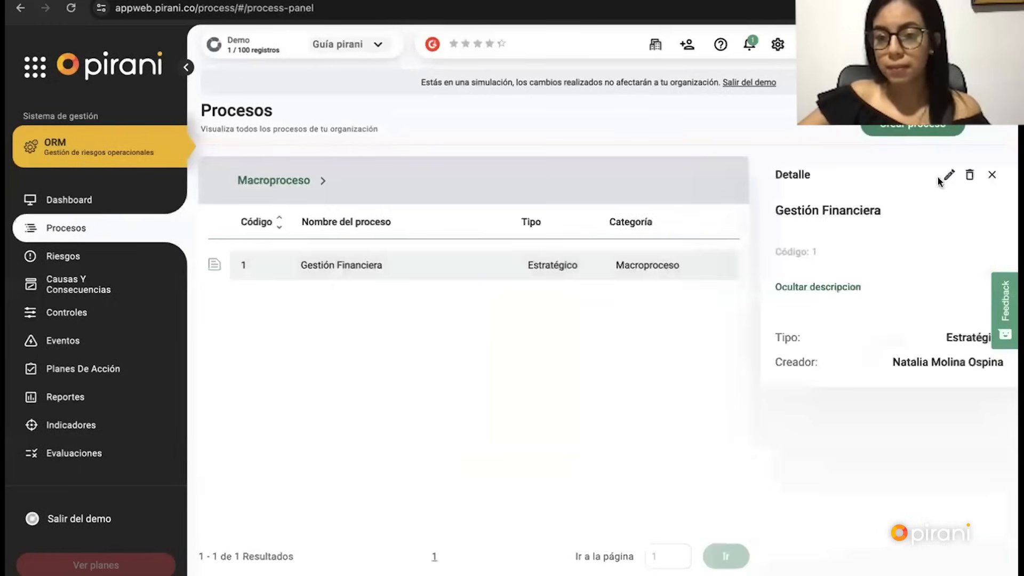
left_click(949, 174)
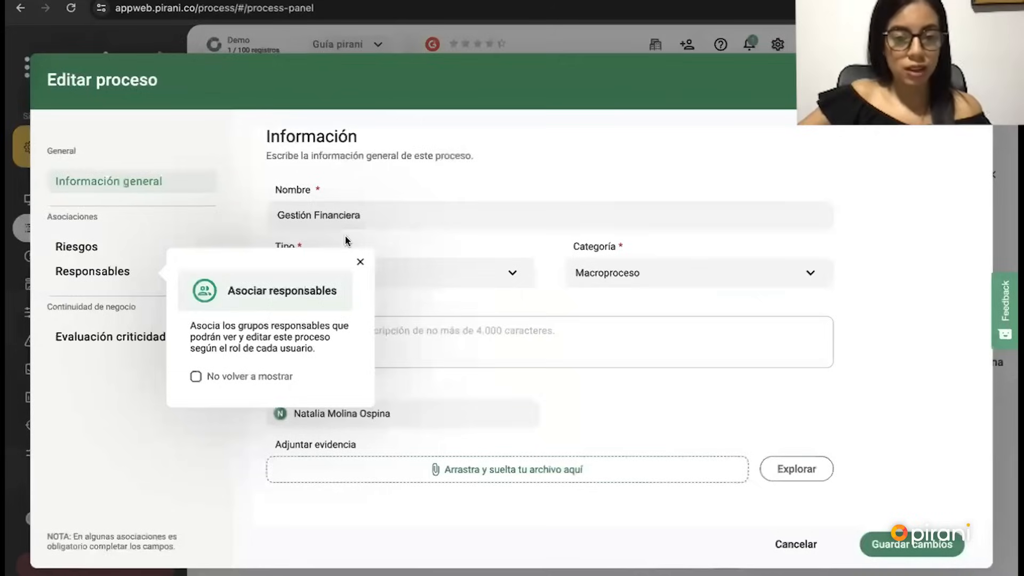
left_click(360, 263)
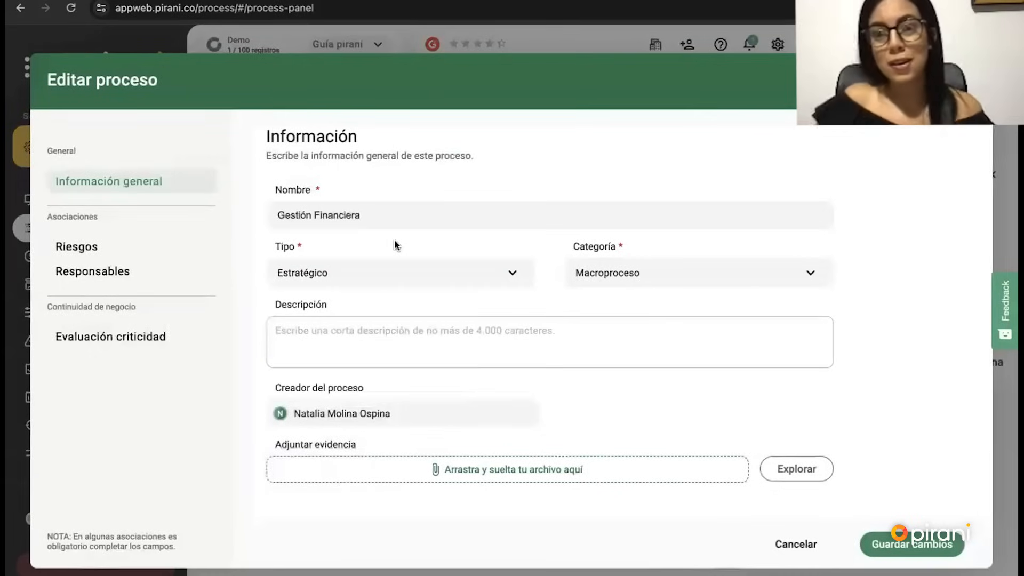
left_click(418, 226)
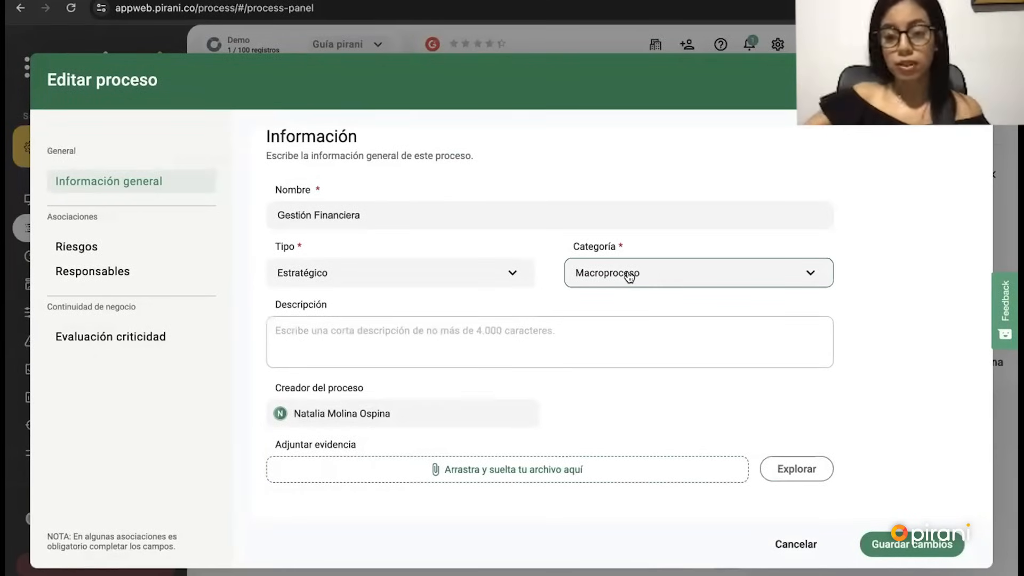
left_click(912, 544)
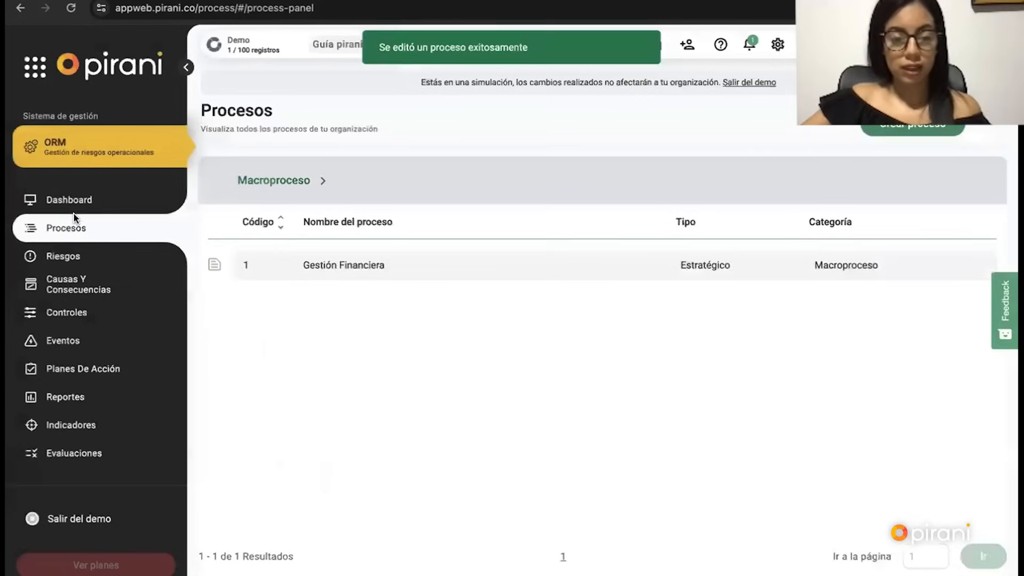
Step: Start a new operational risk named "Fraude financiero" and dismiss the hint about associating responsible groups
left_click(63, 261)
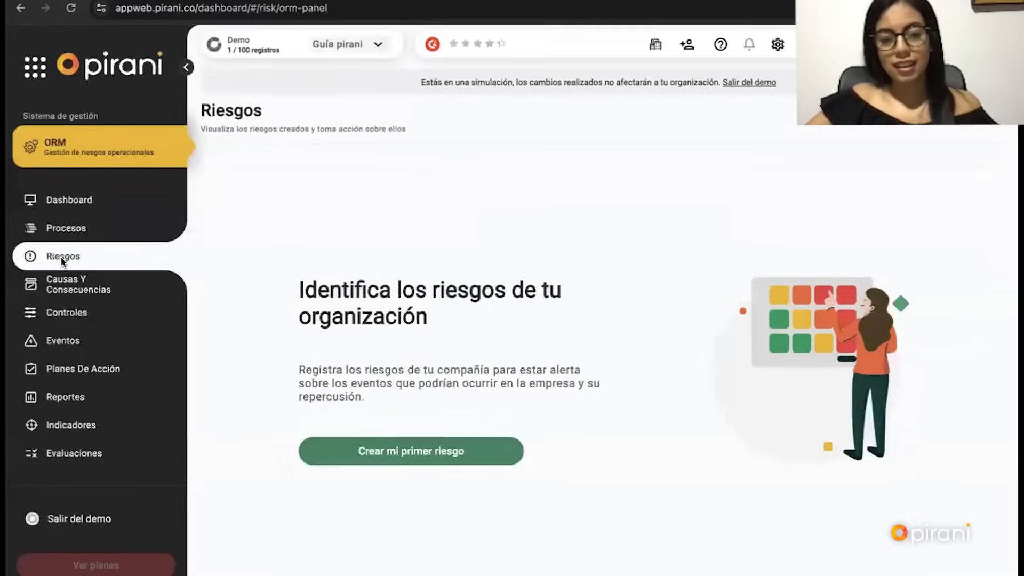
left_click(397, 451)
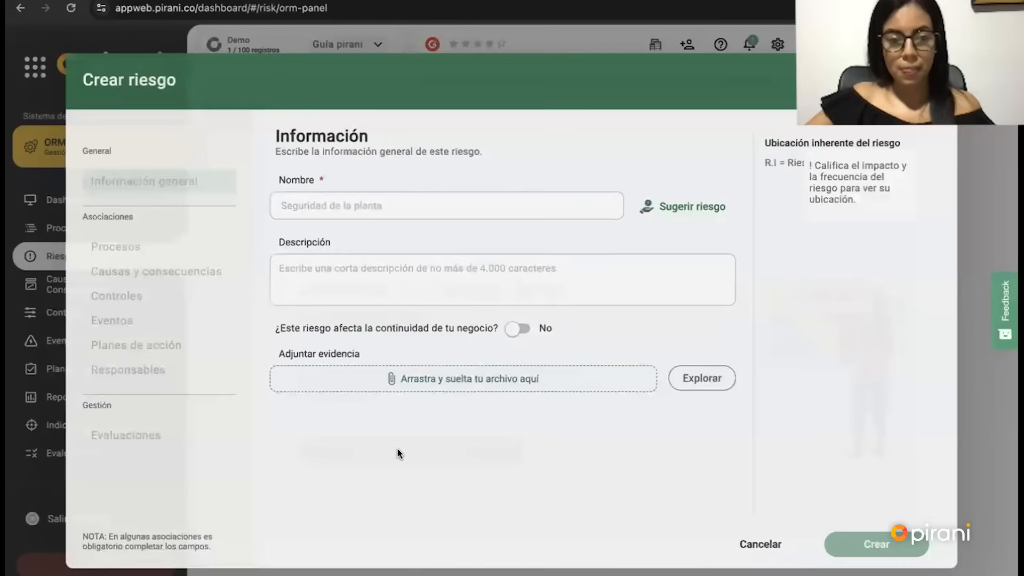
left_click(364, 206)
type("Fraude financiero")
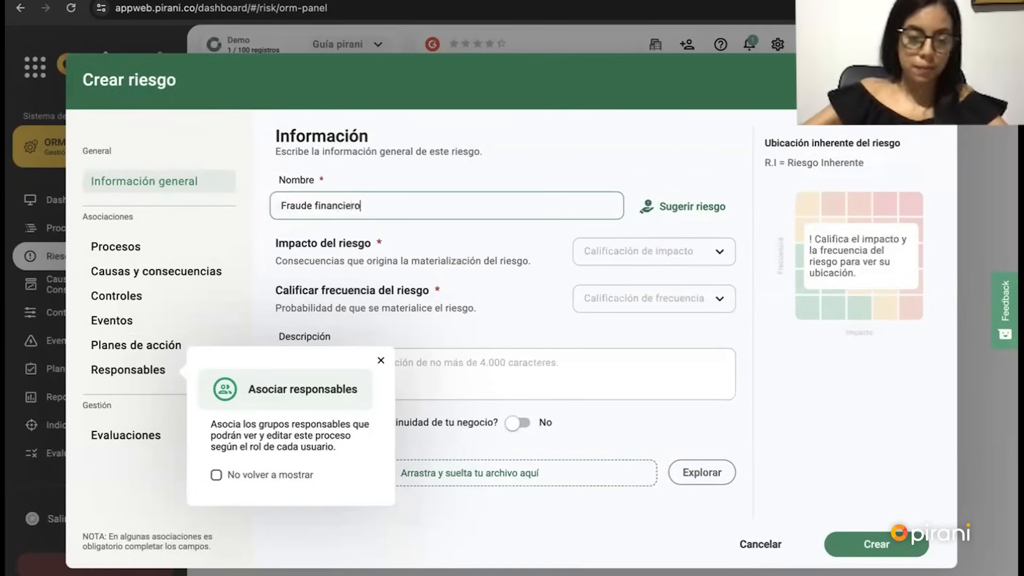
left_click(382, 357)
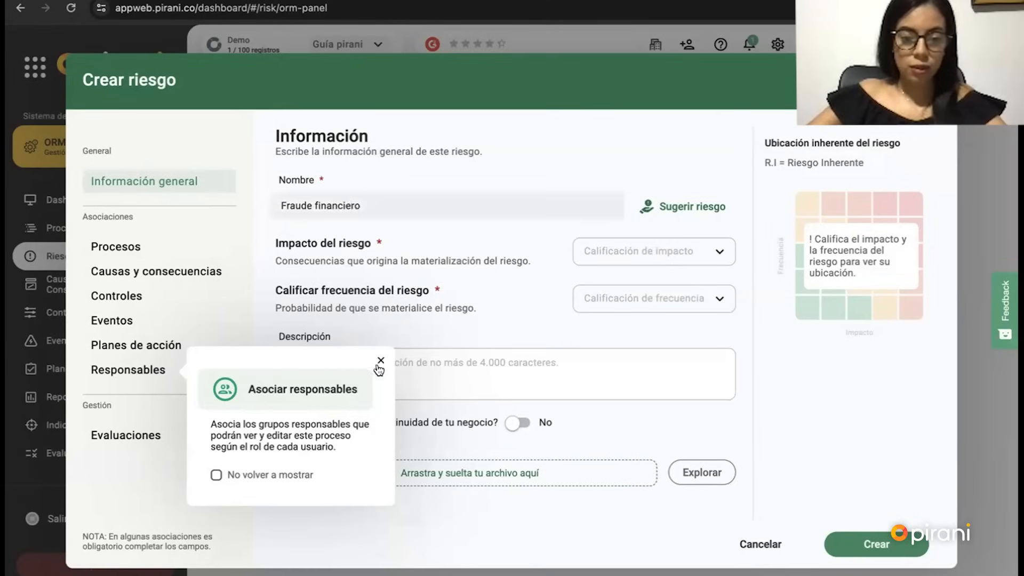
left_click(380, 363)
Step: Rate the risk's impact as Catastrófico and its frequency as Ocasional
left_click(595, 261)
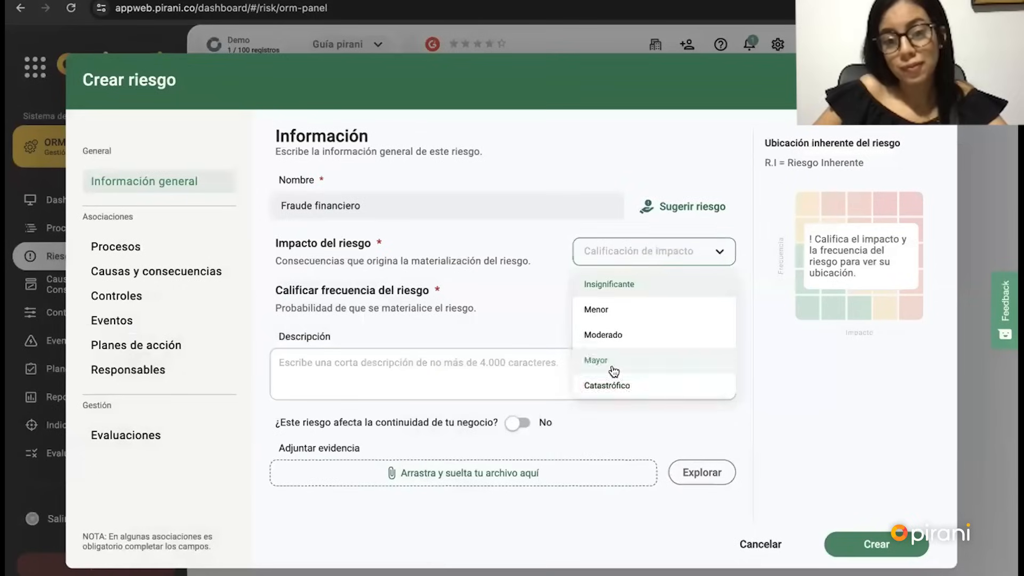
left_click(616, 384)
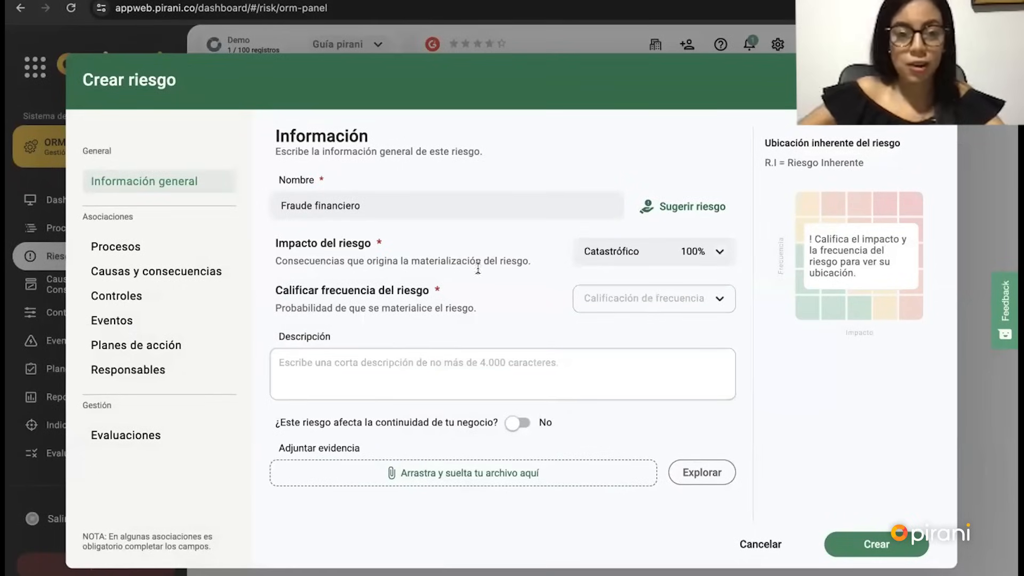
left_click(666, 302)
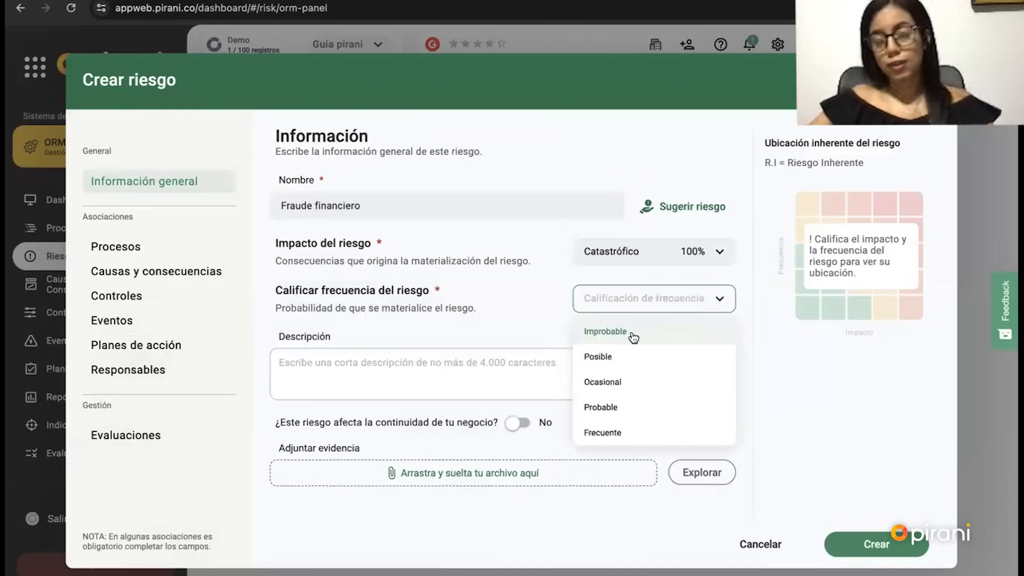
left_click(645, 385)
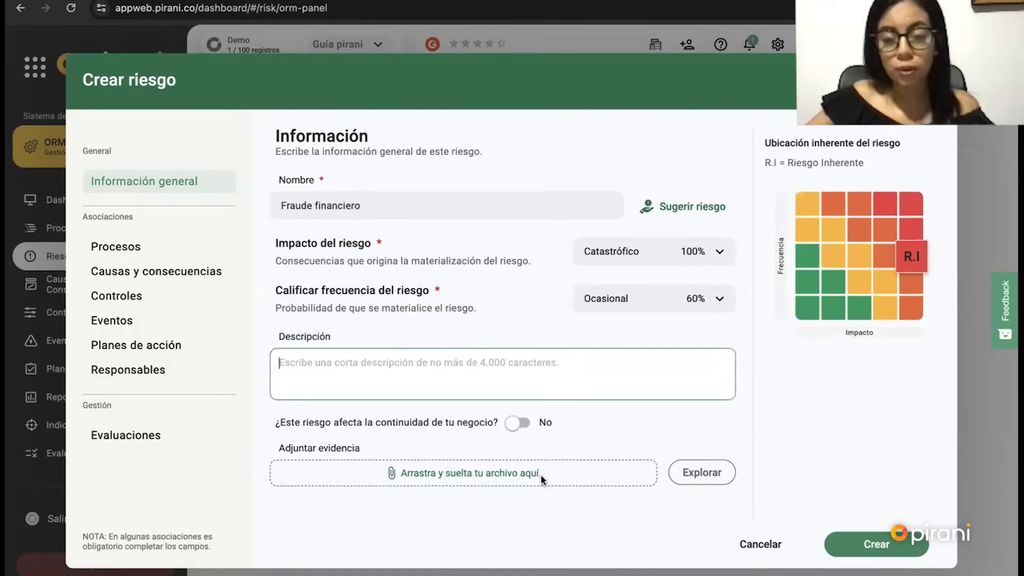
Step: Associate the Gestión Financiera process with the risk and create the risk
left_click(124, 246)
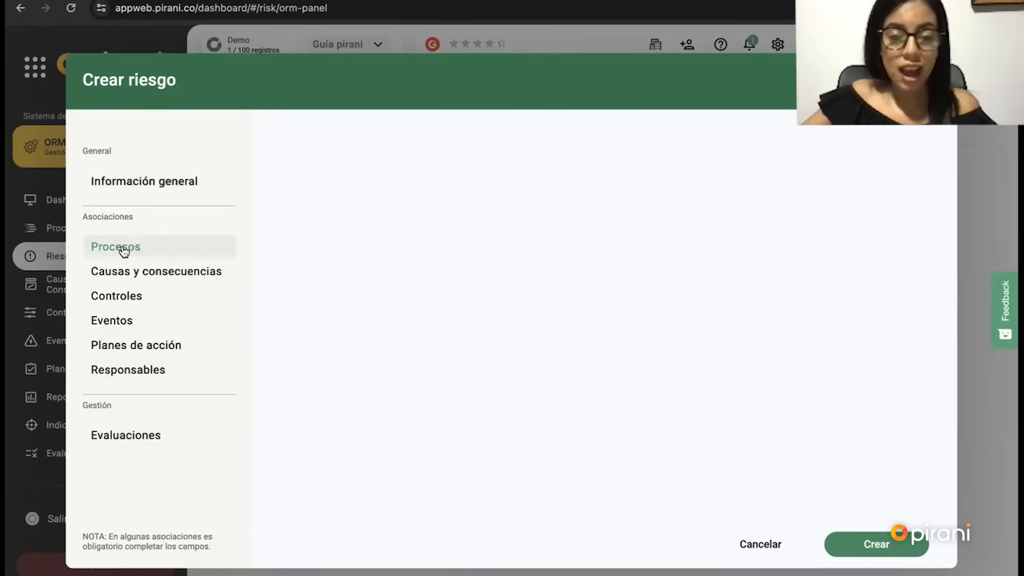
left_click(335, 198)
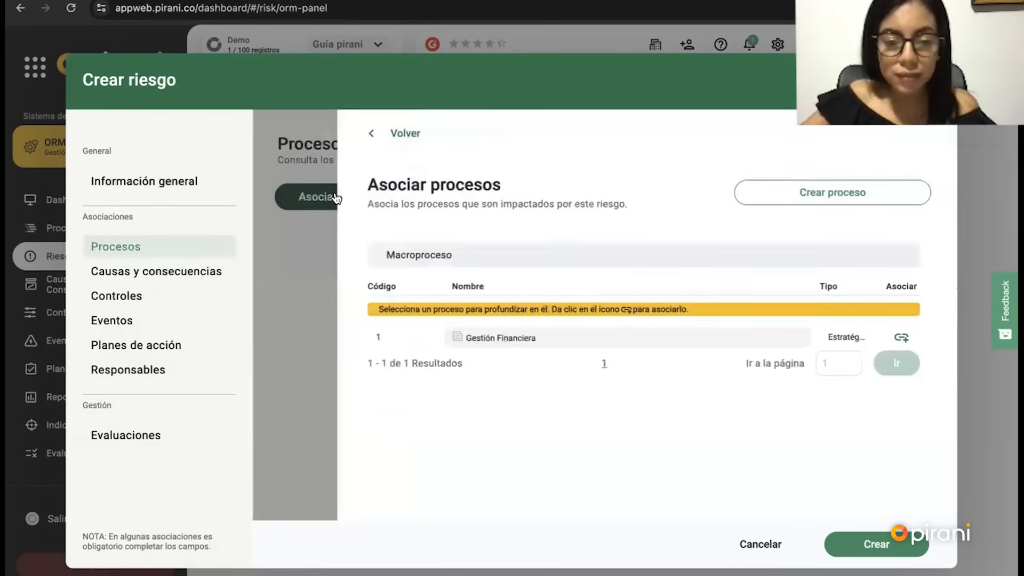
left_click(901, 337)
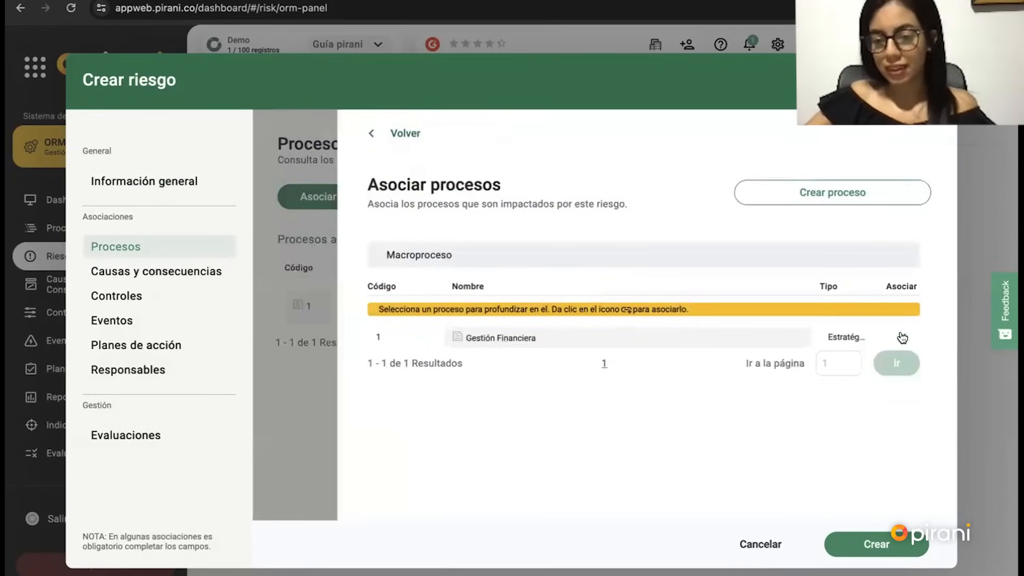
left_click(397, 133)
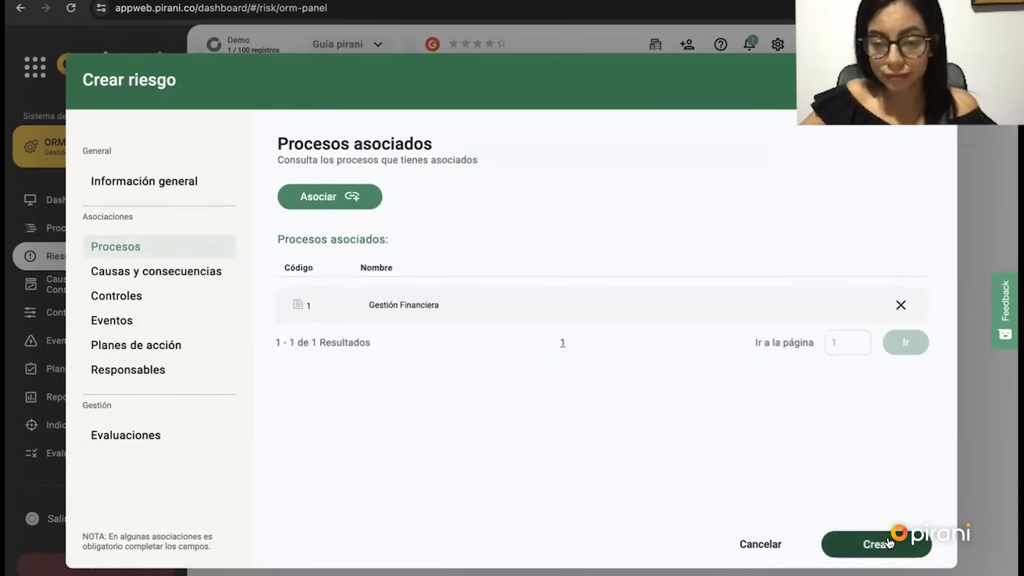
left_click(889, 543)
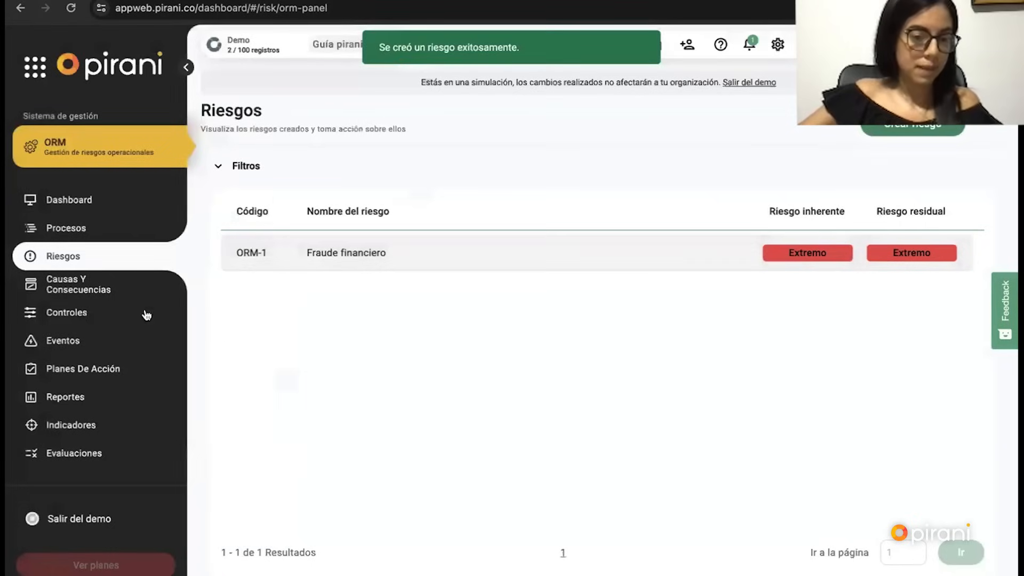
Step: Start a new control named "Poliza todo riesgo" and dismiss the hint about associating responsible groups
left_click(84, 290)
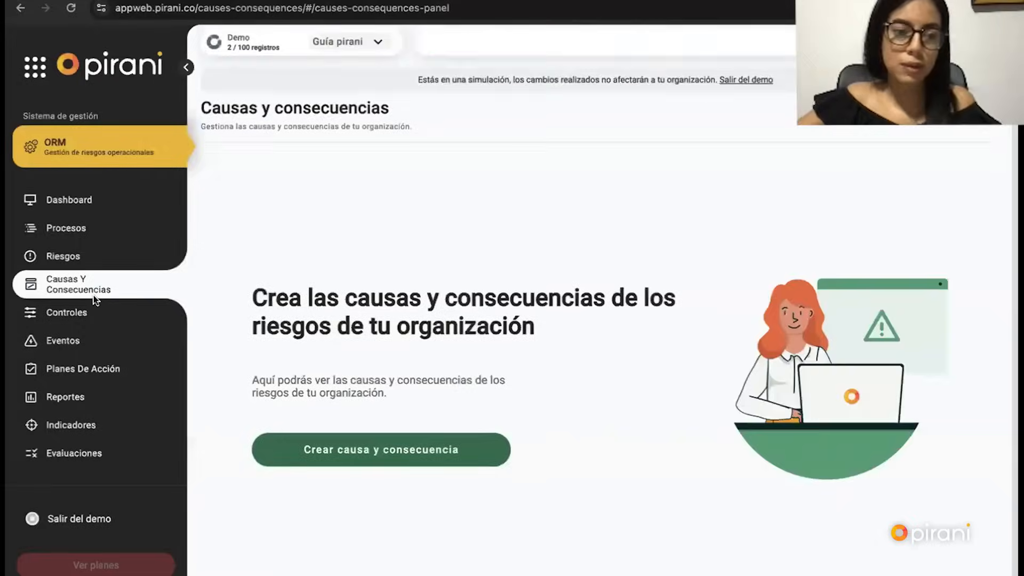
left_click(79, 314)
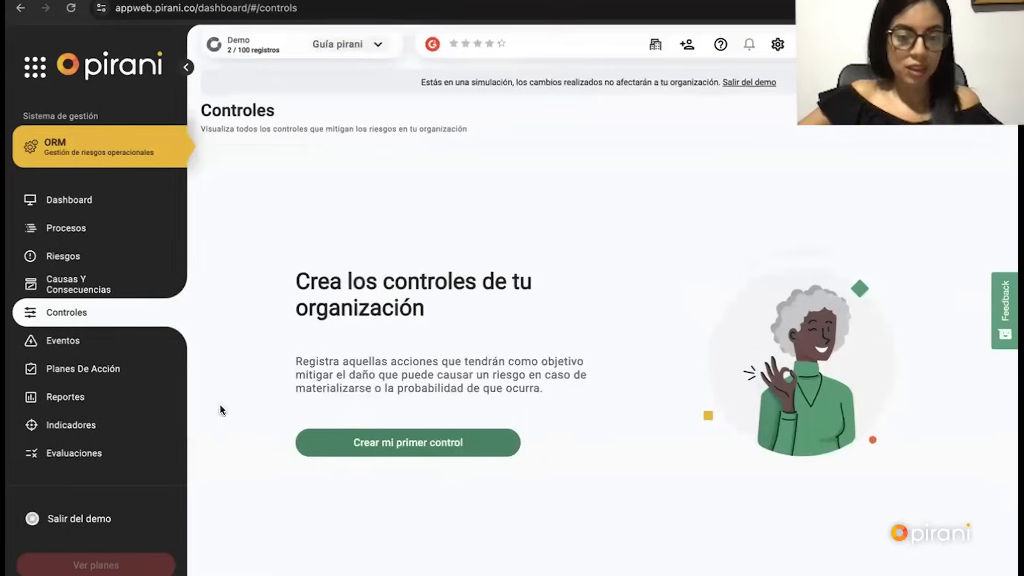
left_click(353, 443)
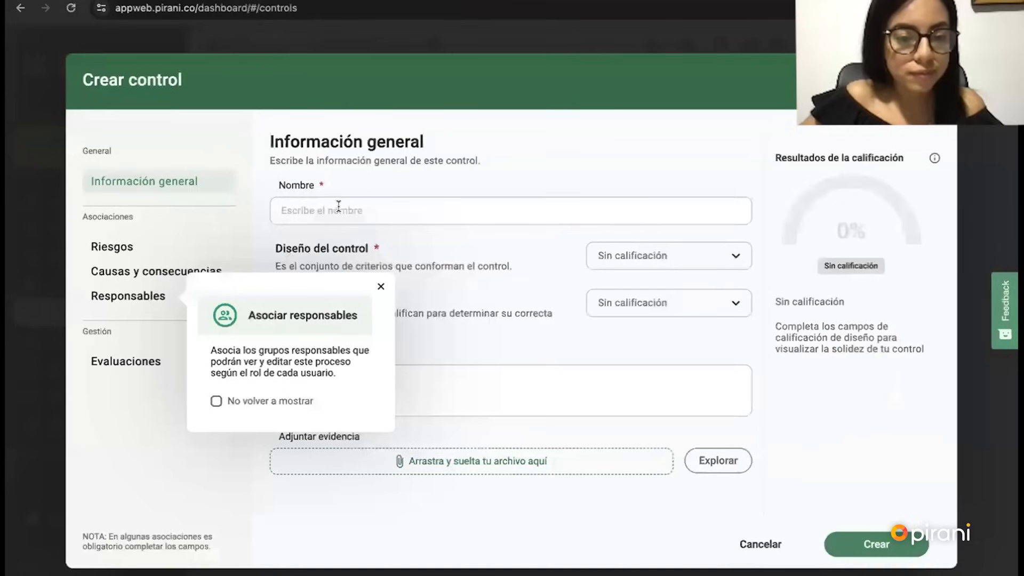
left_click(281, 221)
type("Poliza todo riesgo")
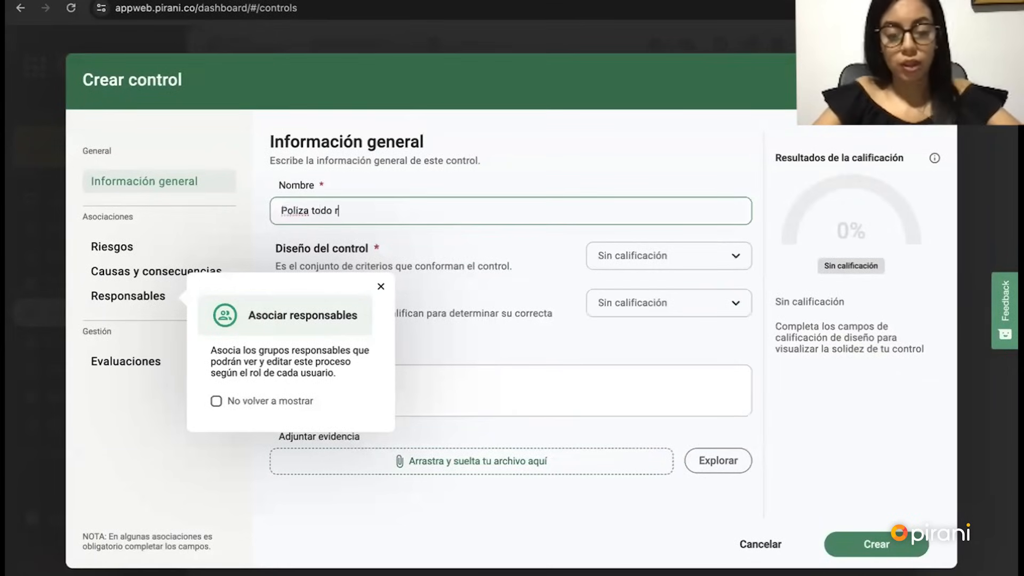
left_click(381, 287)
Step: In the control's design rating, set the control type to Preventivo and the execution type to Automático
left_click(667, 261)
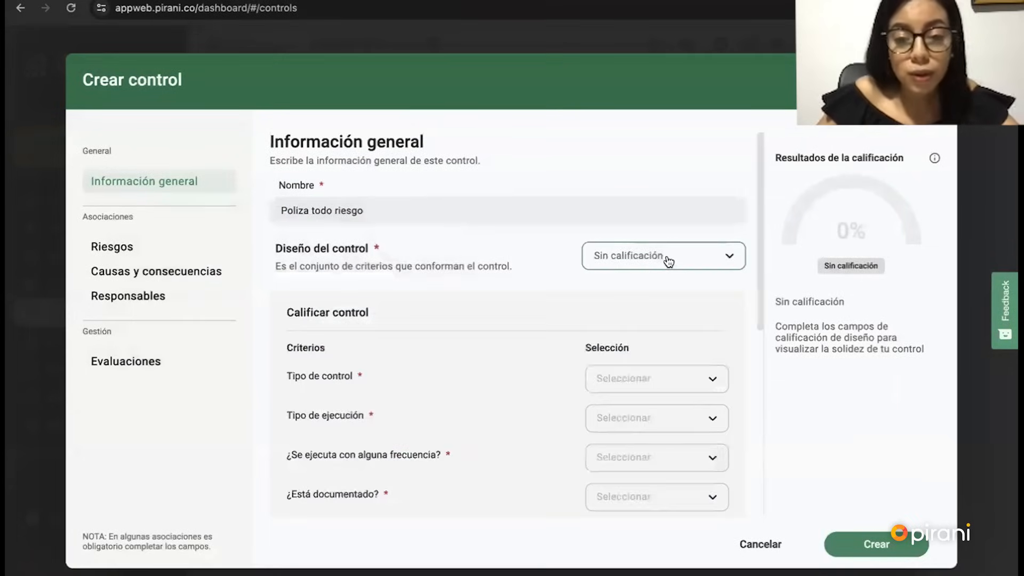
scroll(521, 288, "down", 5)
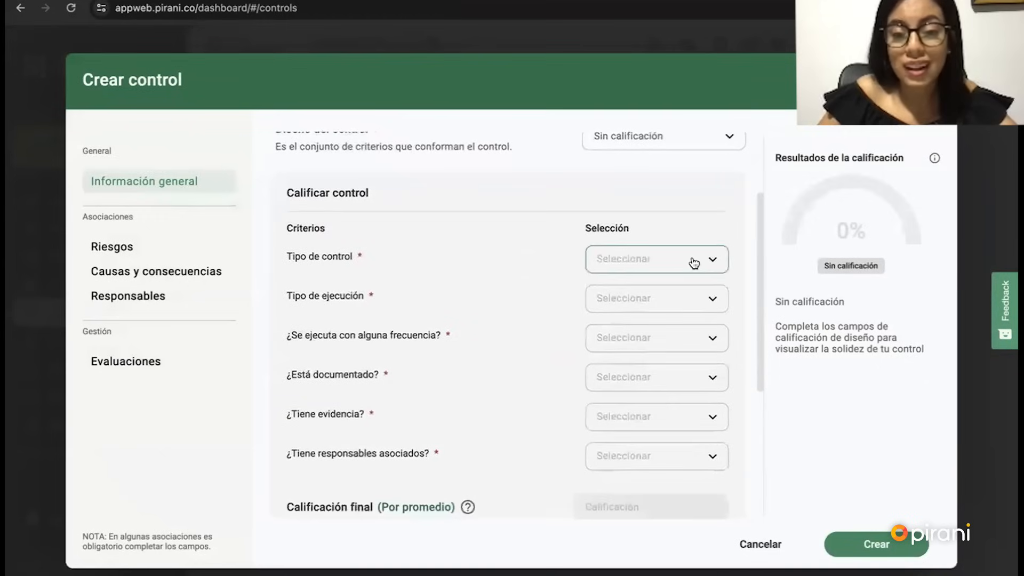
left_click(693, 259)
scroll(656, 416, "down", 1)
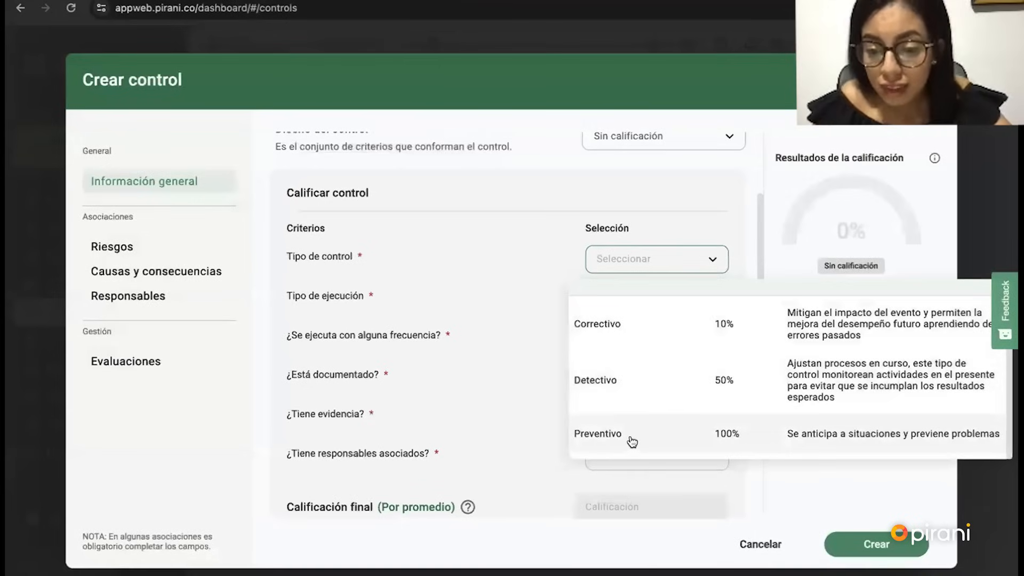
left_click(631, 441)
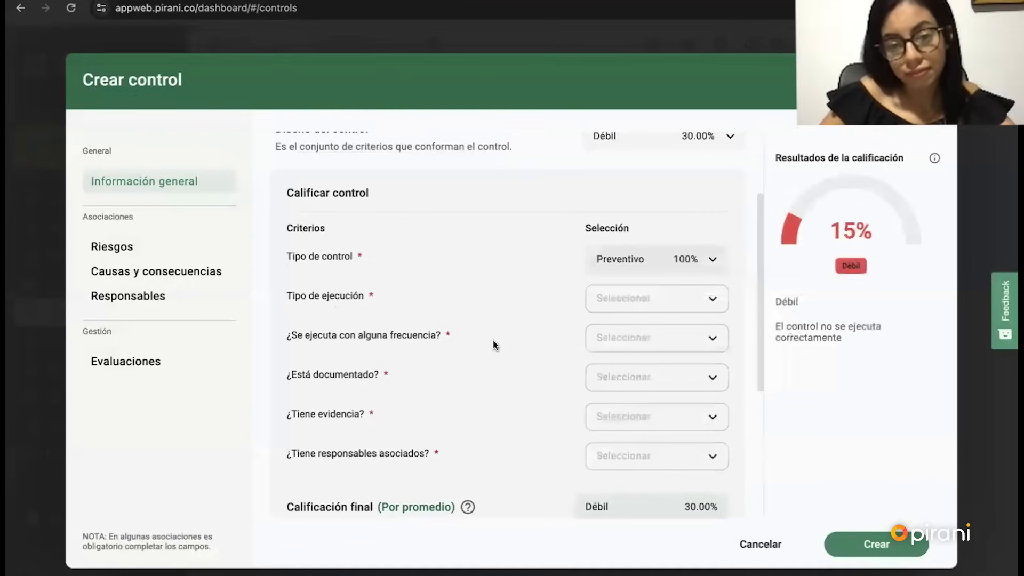
left_click(657, 303)
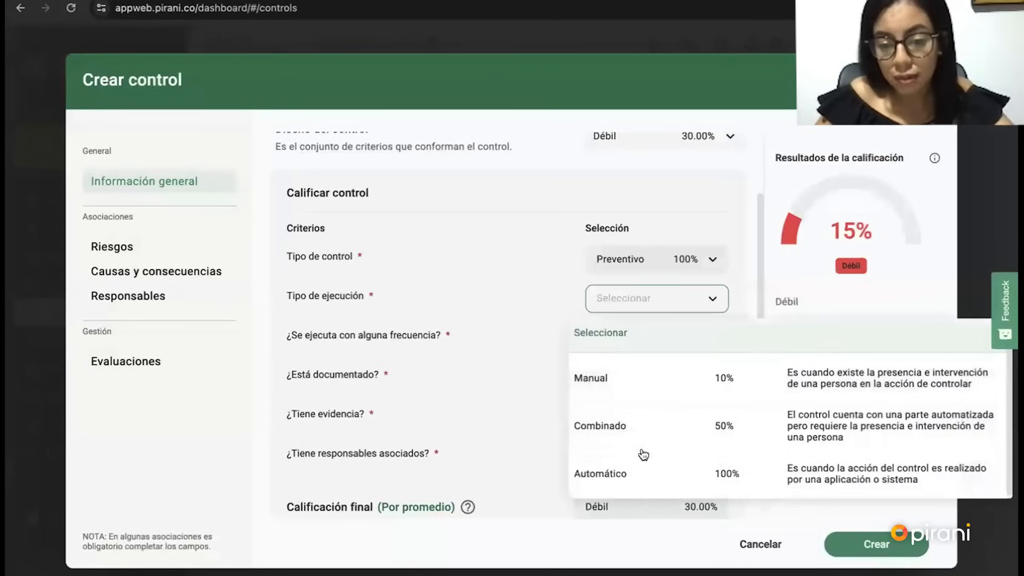
left_click(622, 474)
Step: Rate the control's design criteria: execution frequency Si, documentation Documentado and evidence Si
left_click(666, 342)
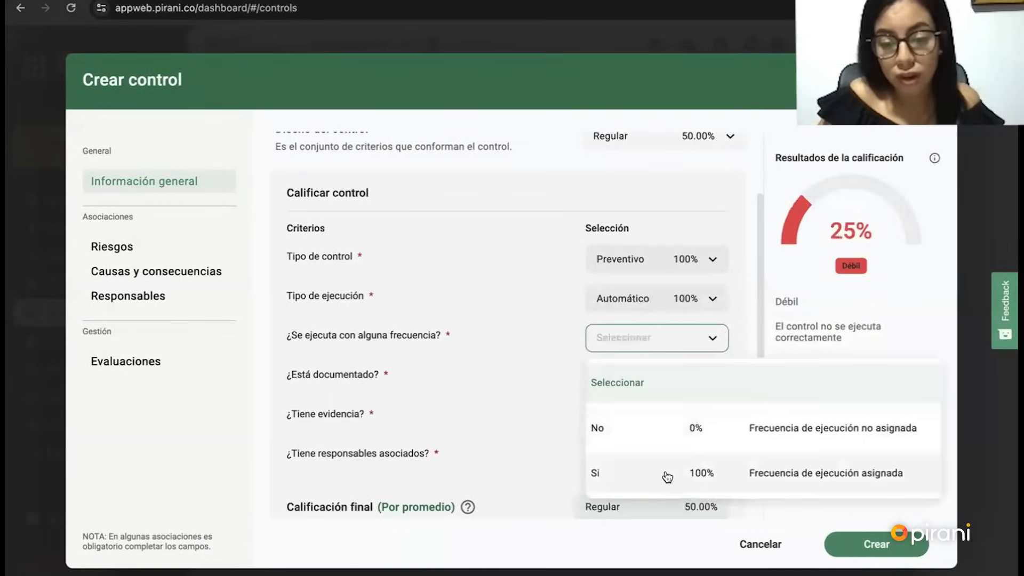
left_click(642, 477)
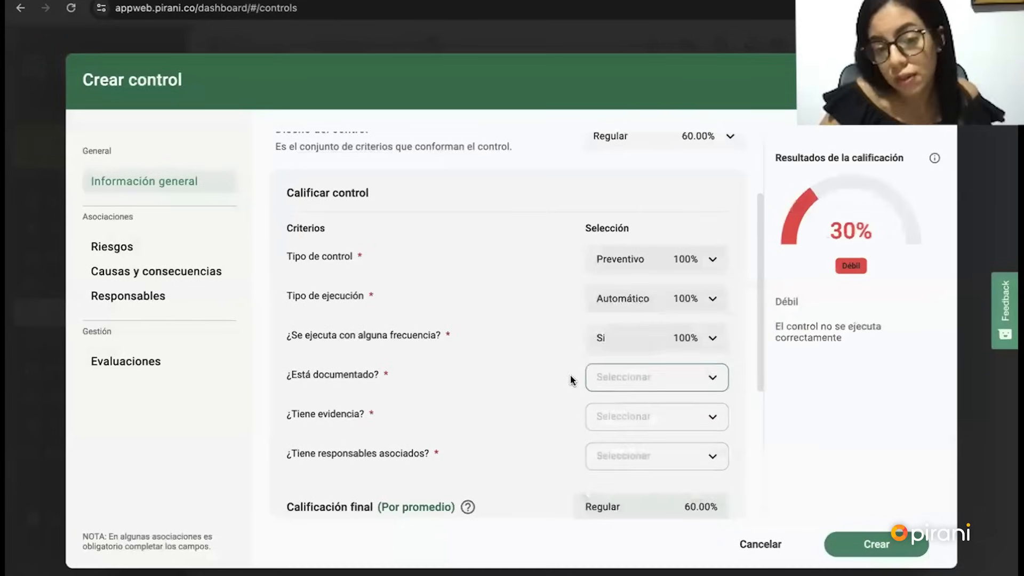
scroll(608, 376, "down", 3)
left_click(650, 231)
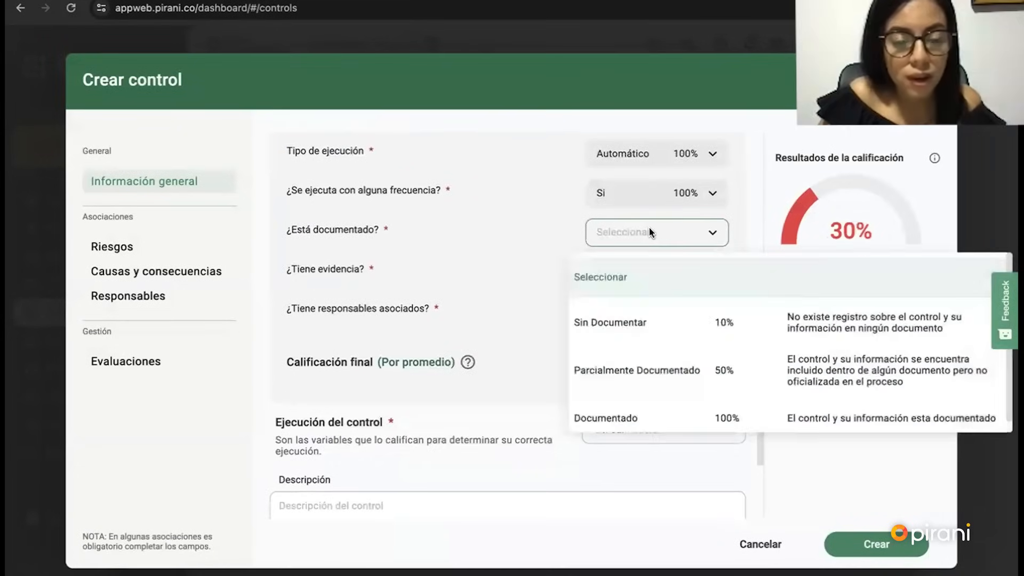
left_click(656, 412)
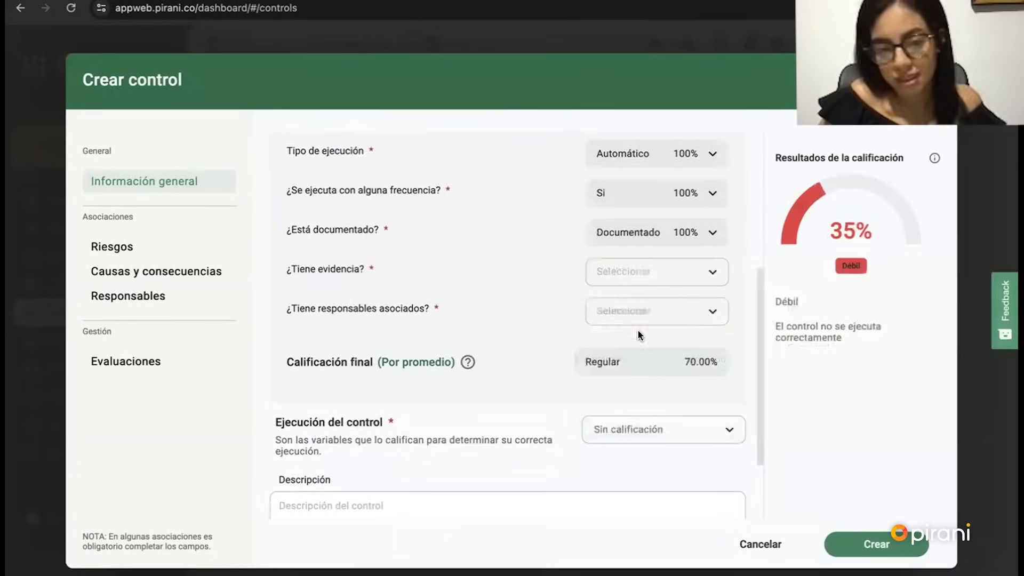
left_click(645, 272)
left_click(654, 410)
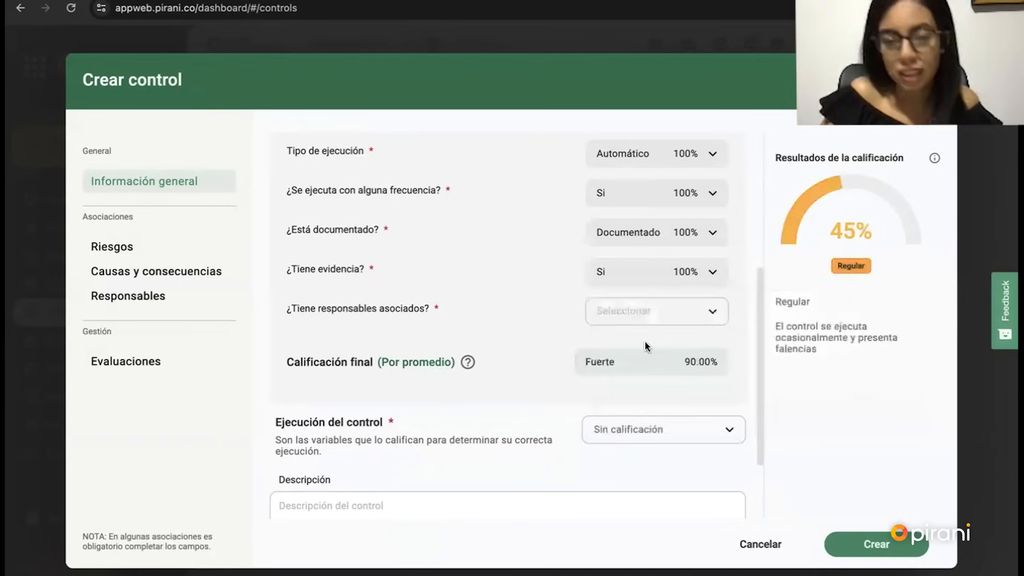
Step: Set the control's associated responsibles criterion to Si and review the completed design rating criteria
left_click(651, 314)
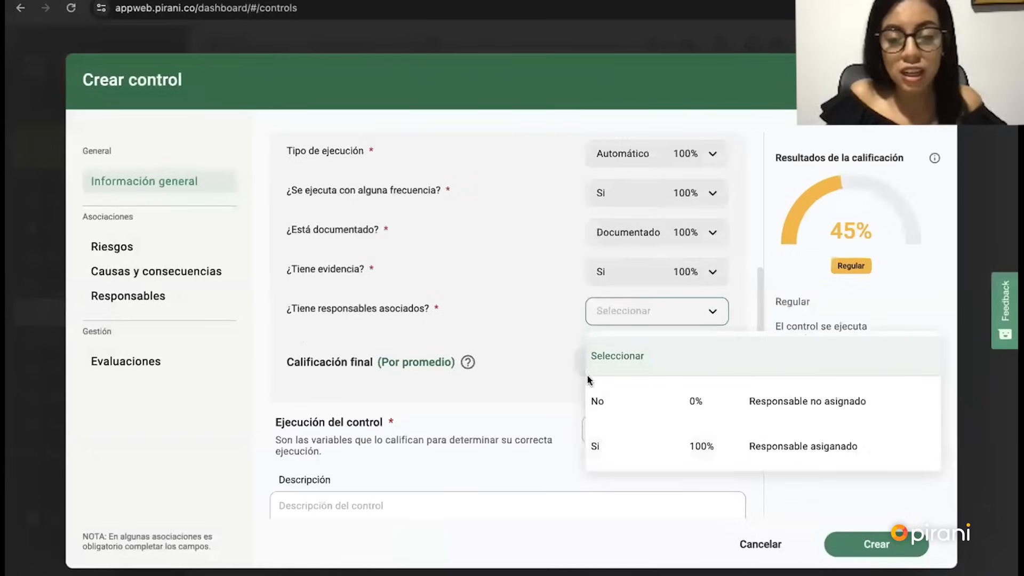
left_click(616, 452)
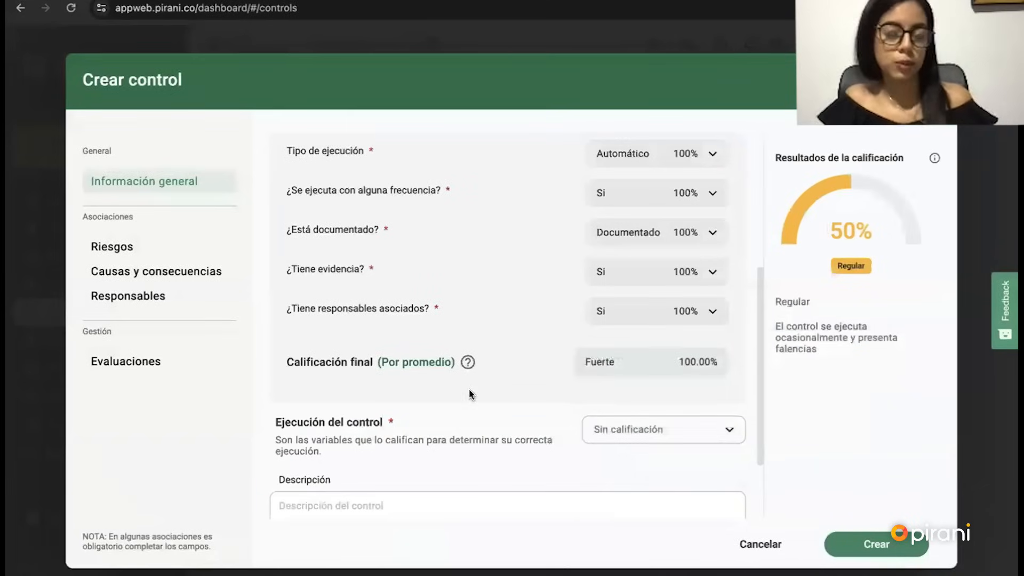
scroll(524, 368, "down", 2)
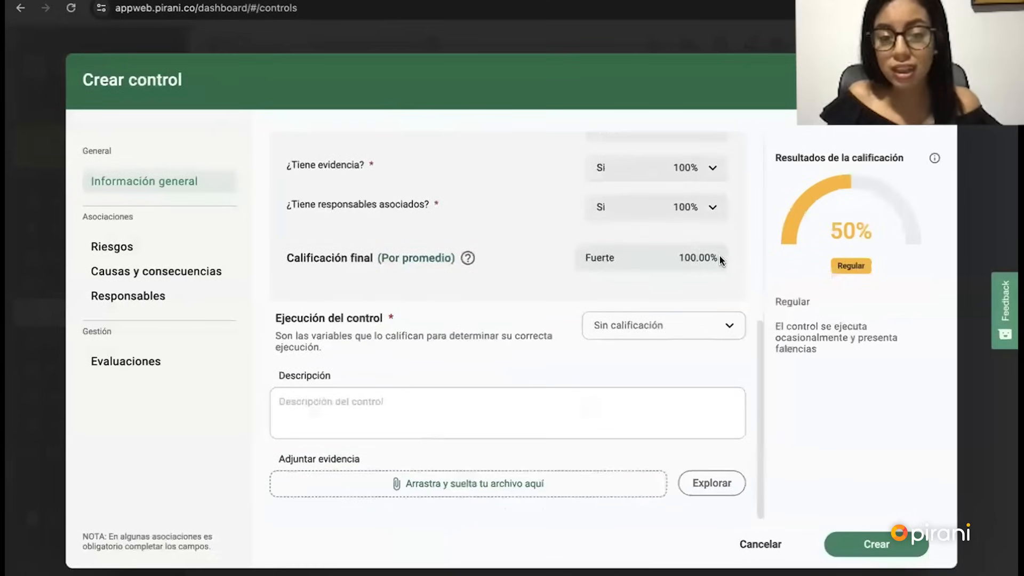
scroll(545, 302, "up", 5)
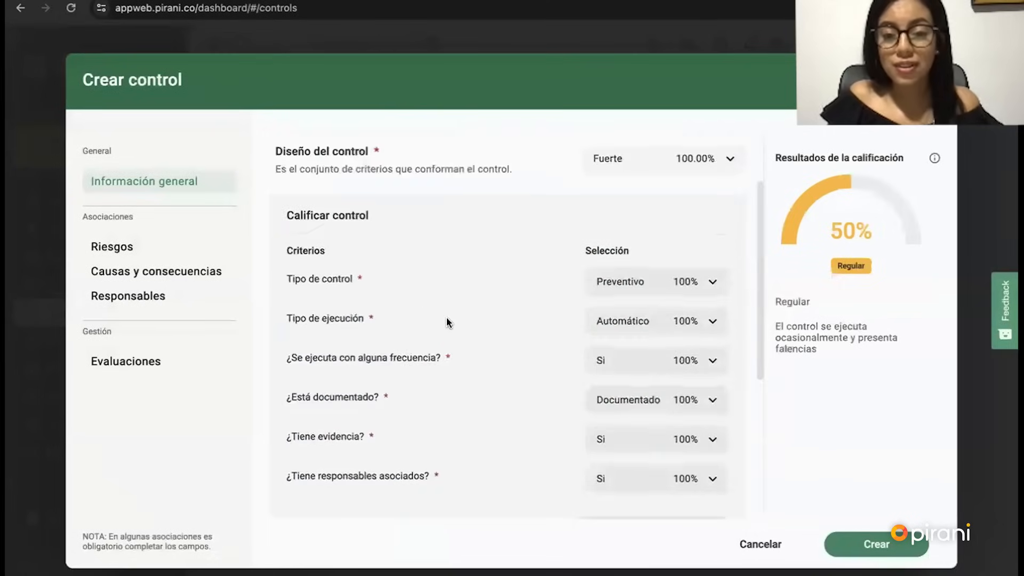
Step: Expand the control's execution rating criteria and answer No to whether events have occurred
scroll(448, 322, "down", 5)
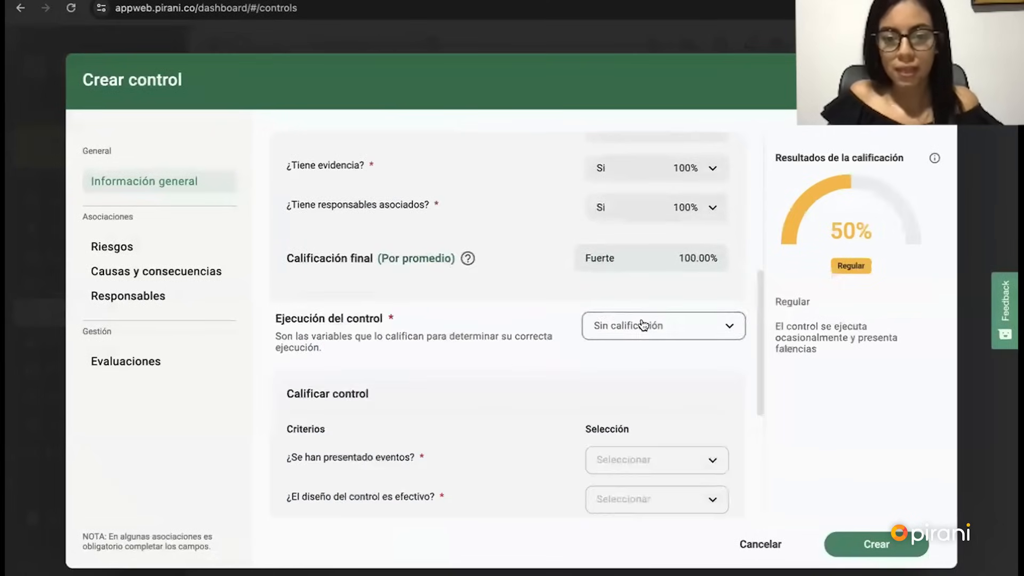
scroll(502, 354, "down", 2)
scroll(325, 337, "down", 2)
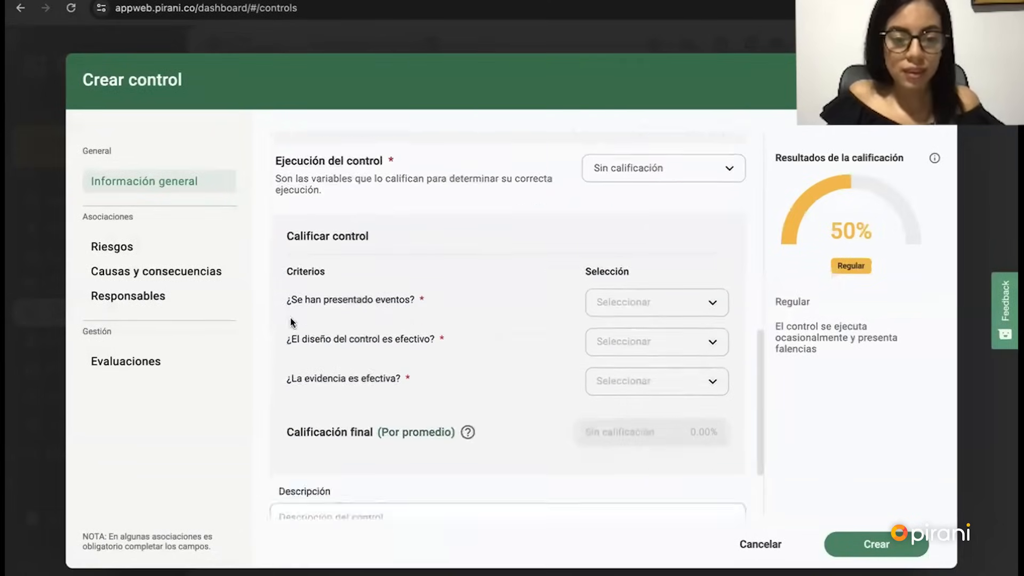
left_click(651, 282)
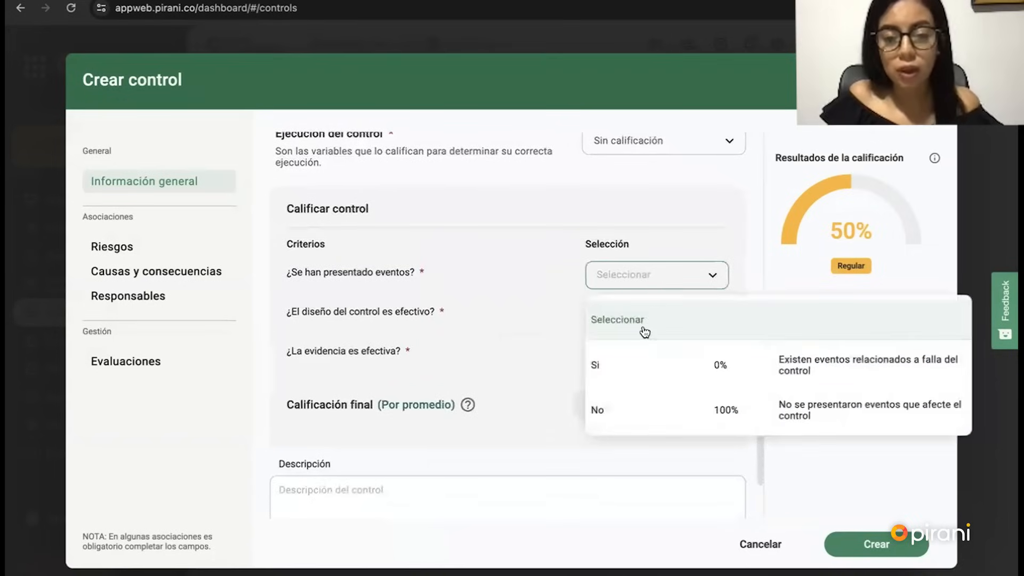
left_click(643, 412)
left_click(659, 278)
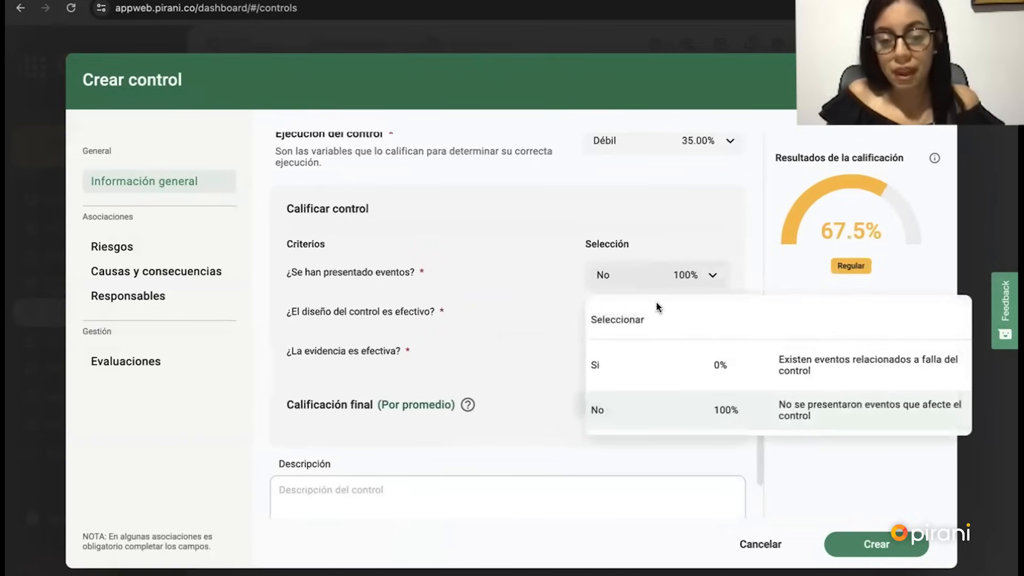
left_click(486, 295)
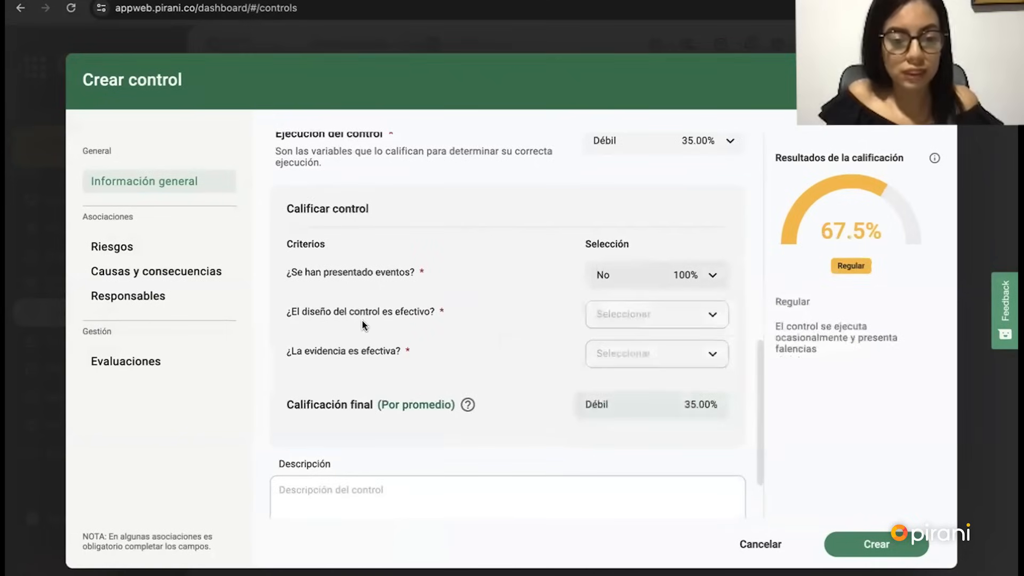
Step: In the execution rating, answer Si for both the effectiveness of the control's design and the effectiveness of its evidence
left_click(610, 323)
left_click(601, 451)
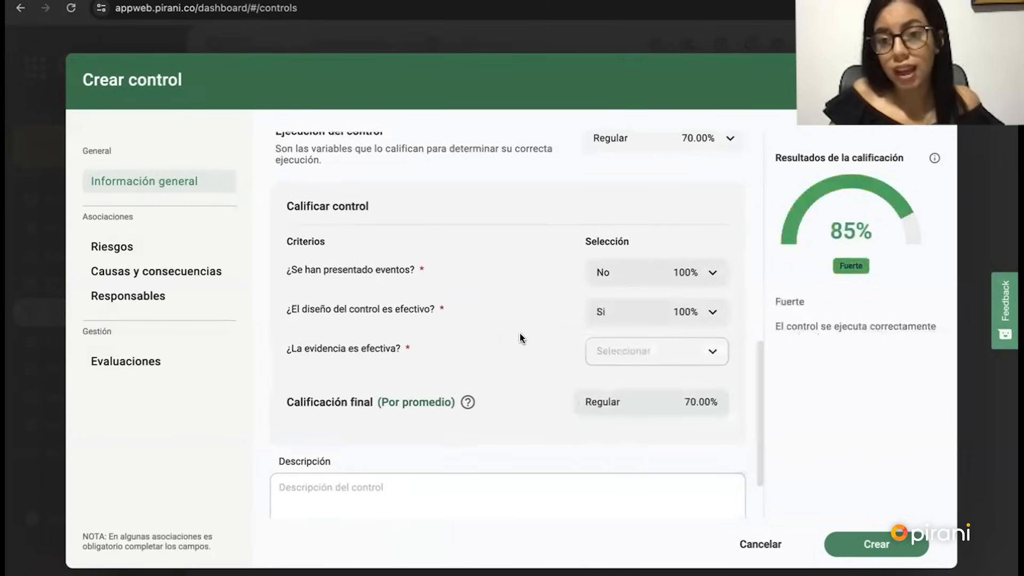
scroll(521, 338, "down", 1)
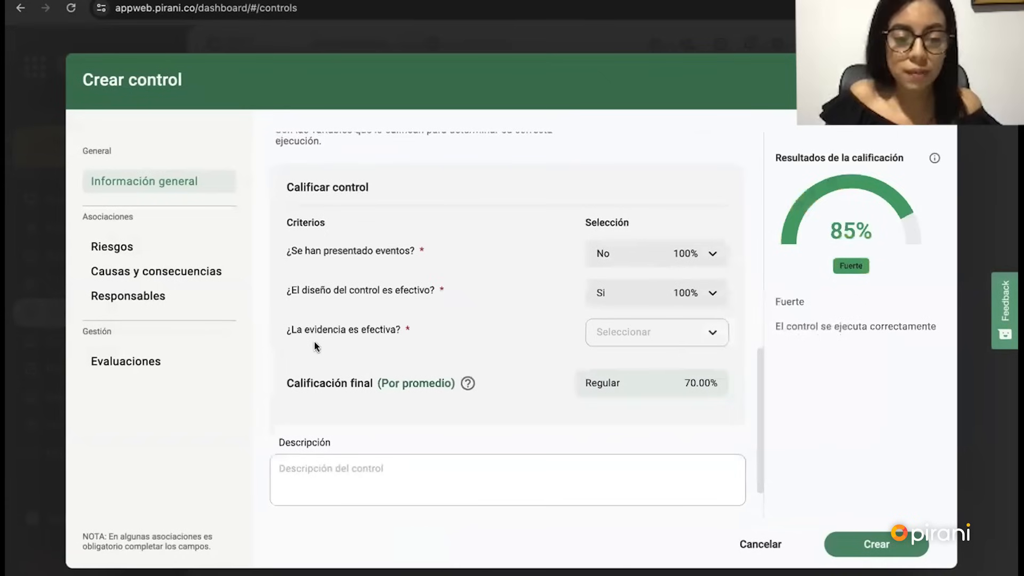
left_click(618, 331)
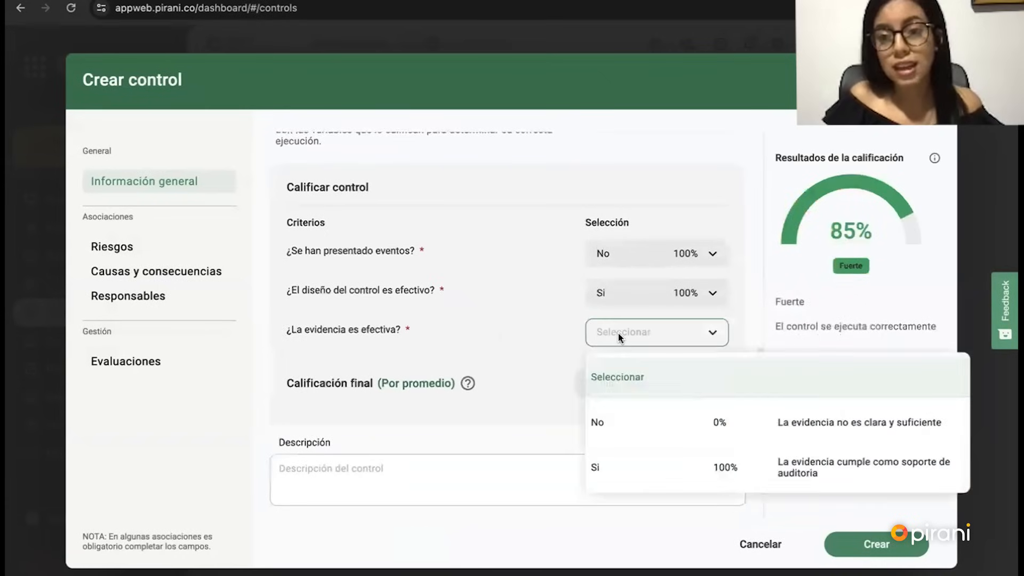
left_click(602, 463)
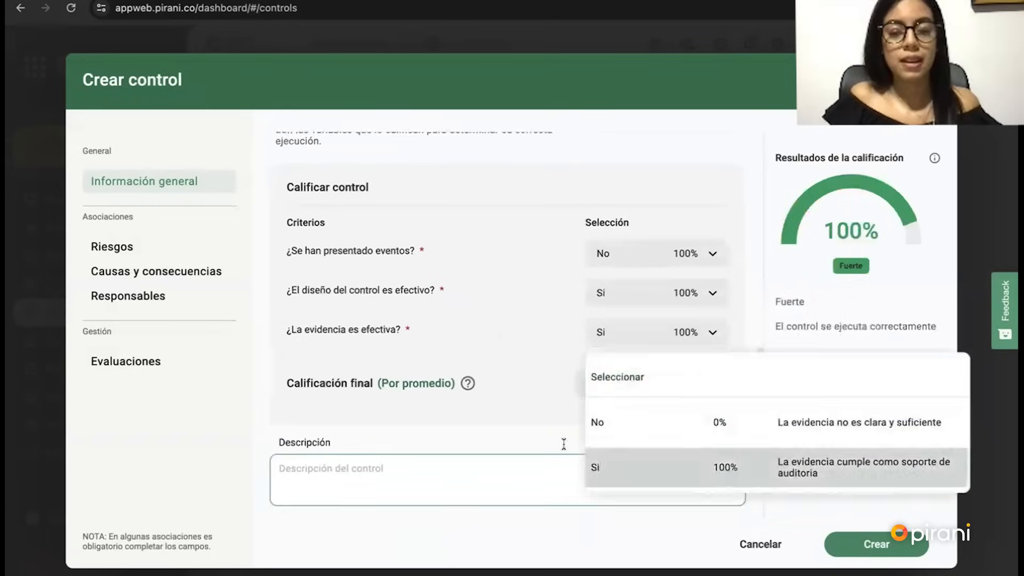
scroll(463, 389, "down", 2)
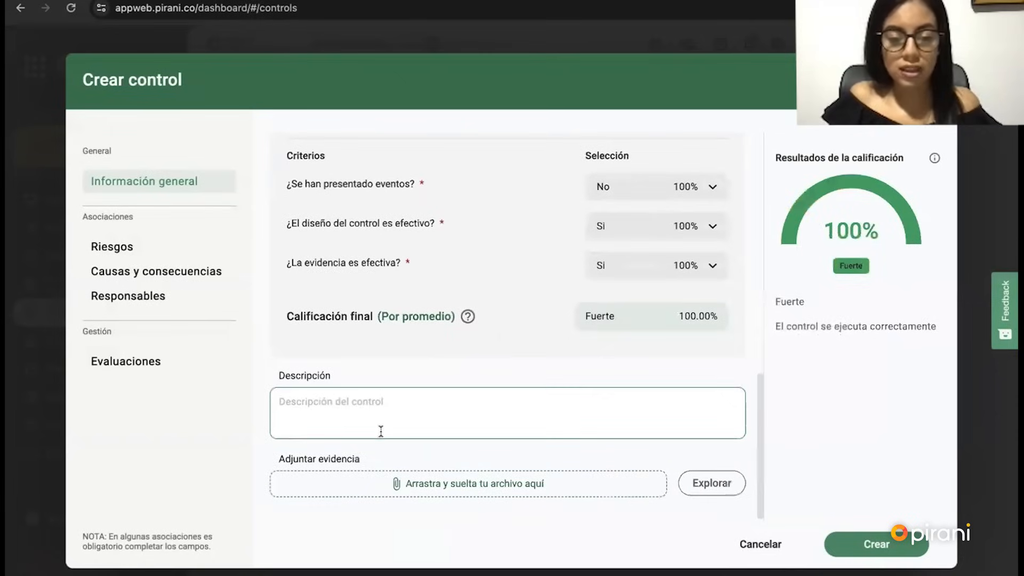
Step: Associate the Fraude financiero risk with the control, setting its impact mitigation to 95, and create the control
scroll(510, 422, "up", 6)
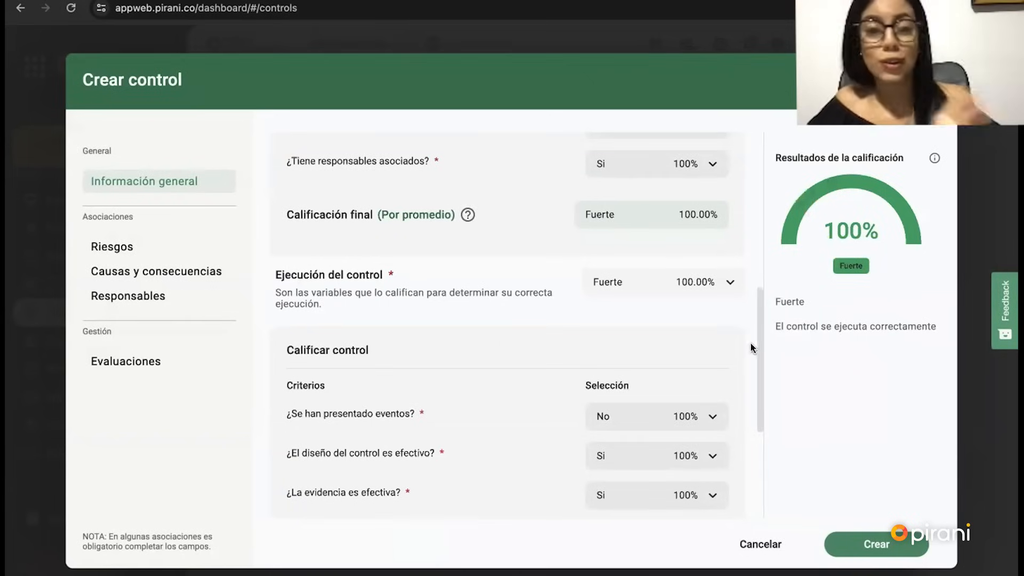
scroll(498, 344, "up", 8)
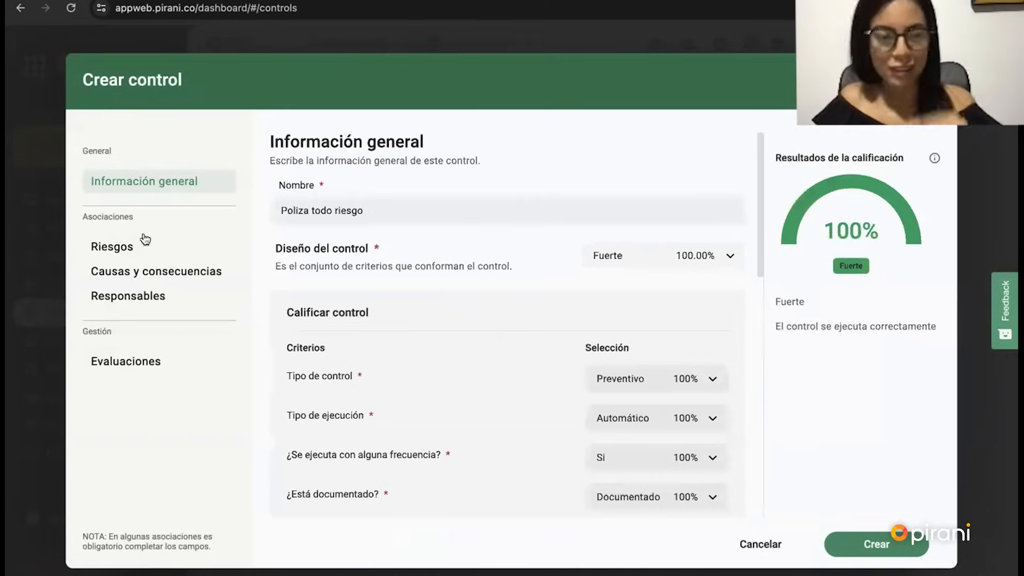
left_click(123, 243)
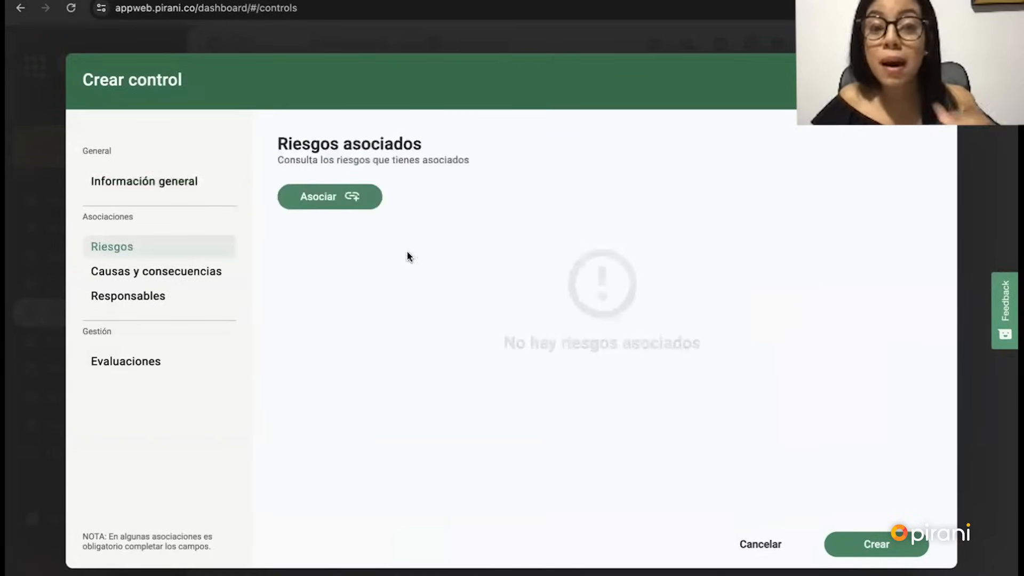
left_click(336, 207)
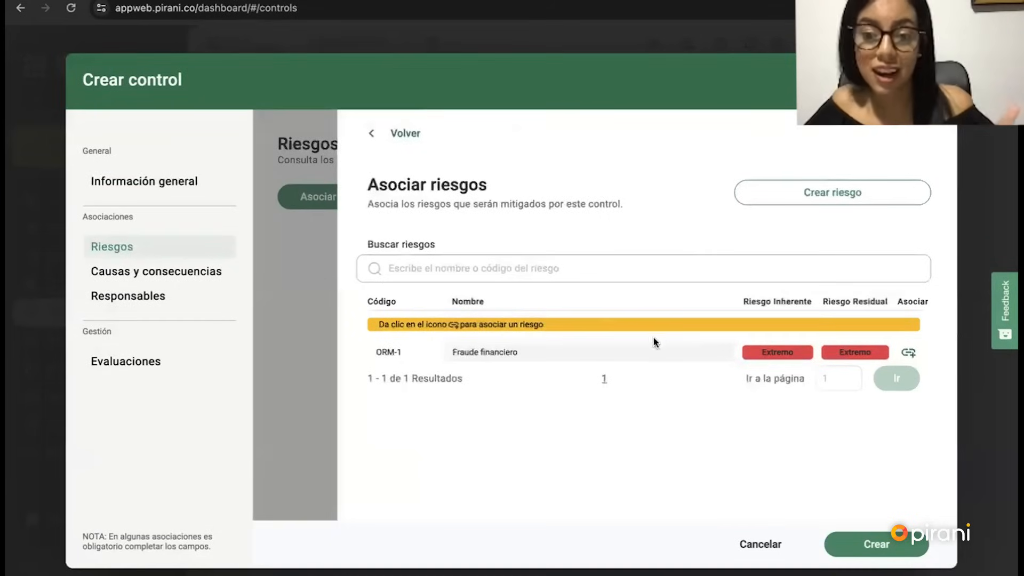
left_click(908, 353)
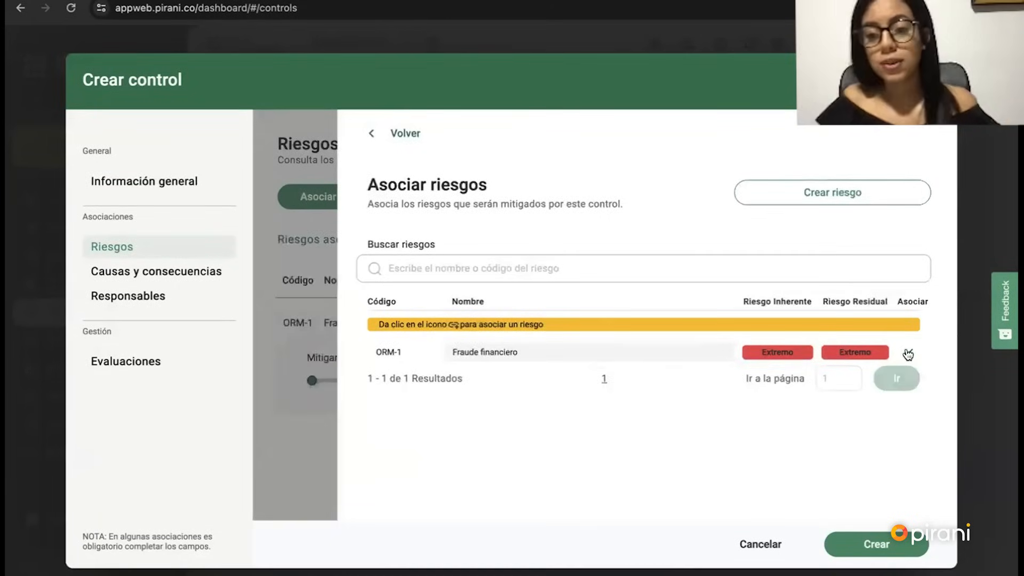
left_click(404, 138)
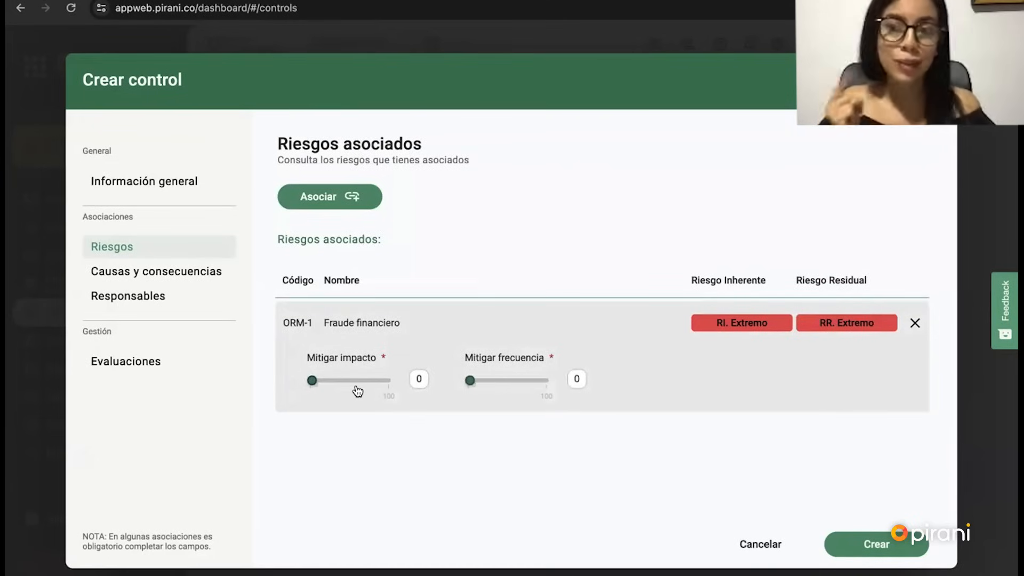
left_click_drag(382, 380, 387, 381)
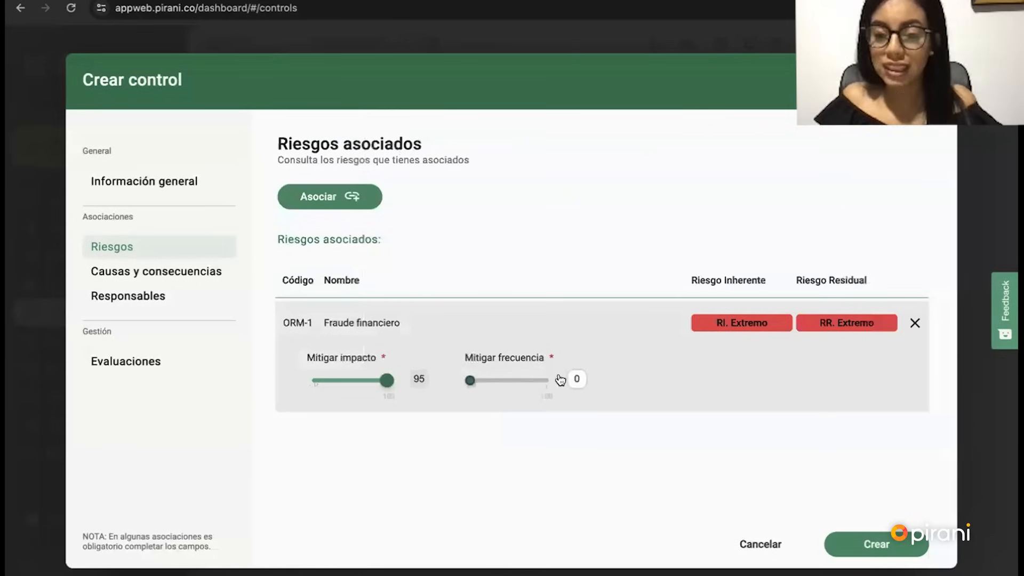
left_click(883, 543)
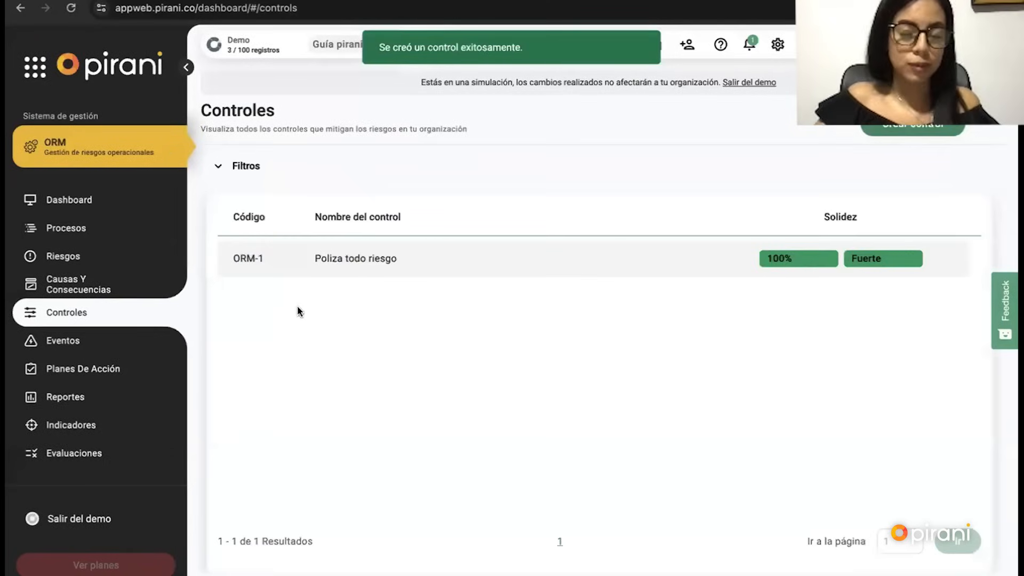
Step: Open the full heat map from the dashboard and view the residual displacement of Fraude financiero from the Ocasional/Catastrófico quadrant
left_click(87, 208)
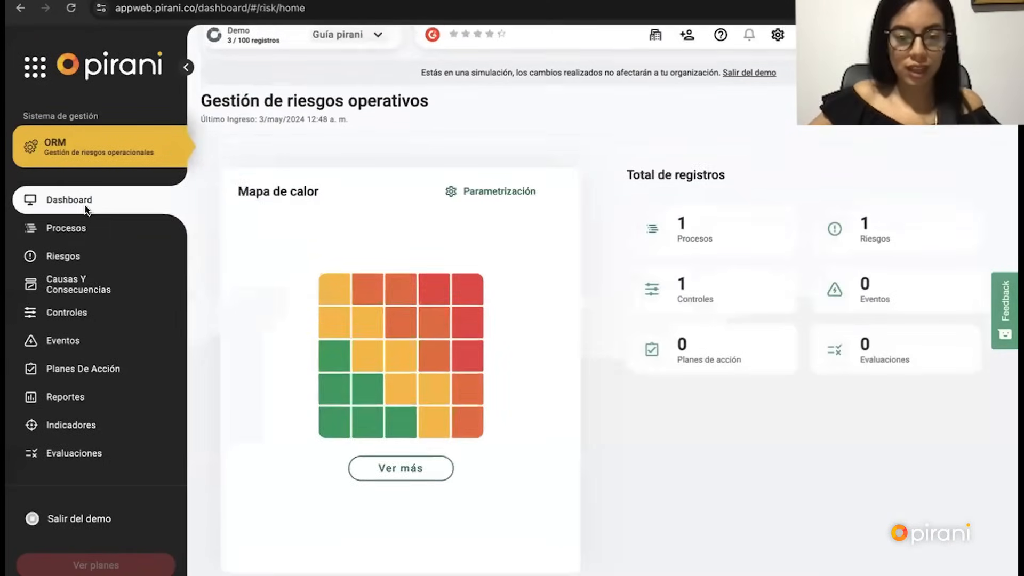
left_click(400, 469)
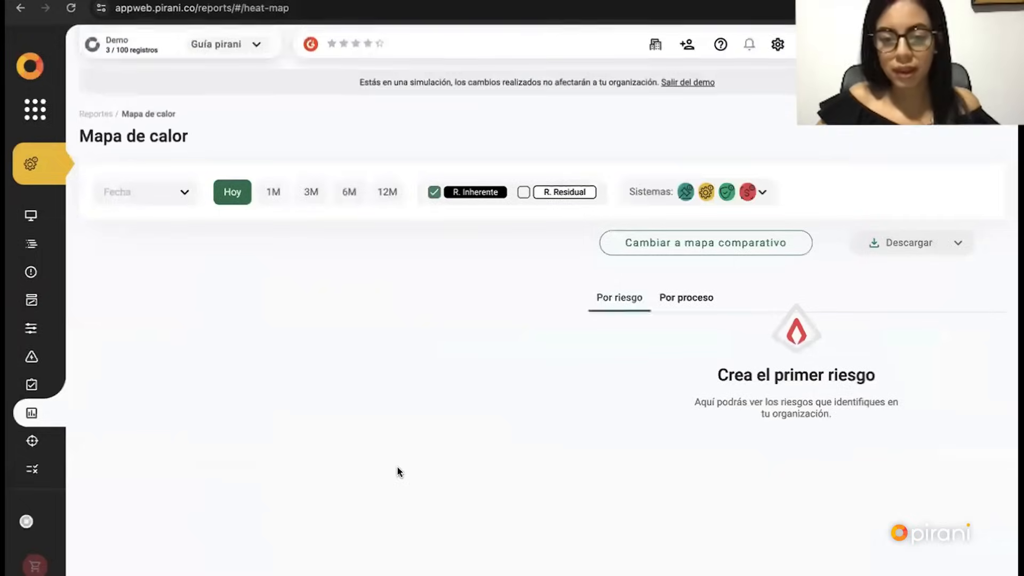
scroll(482, 367, "down", 2)
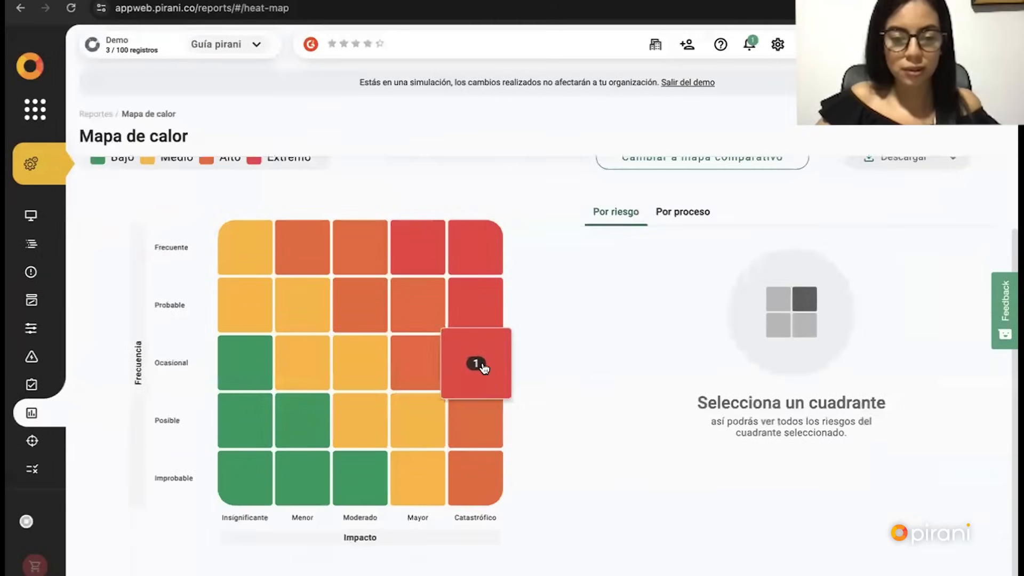
left_click(482, 368)
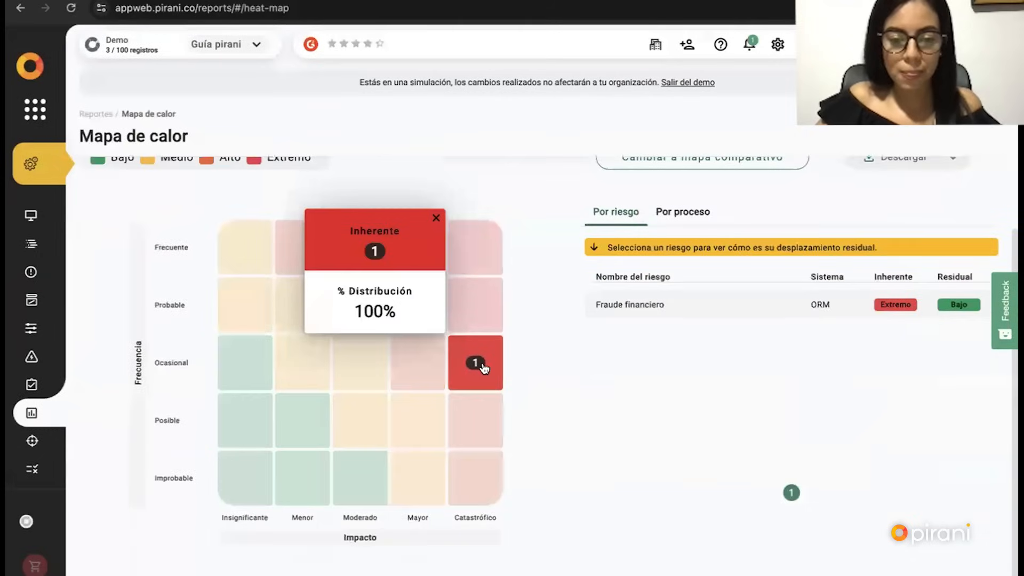
left_click(648, 313)
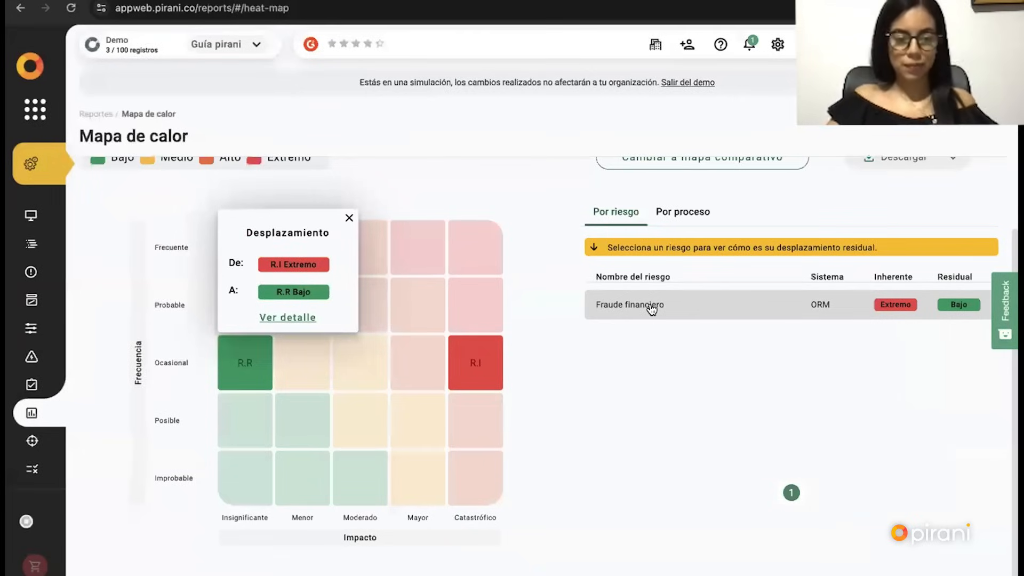
Step: Examine the Fraude financiero risk's details, including its inherent and residual ratings and associated controls, and close the detail and displacement views
left_click(292, 317)
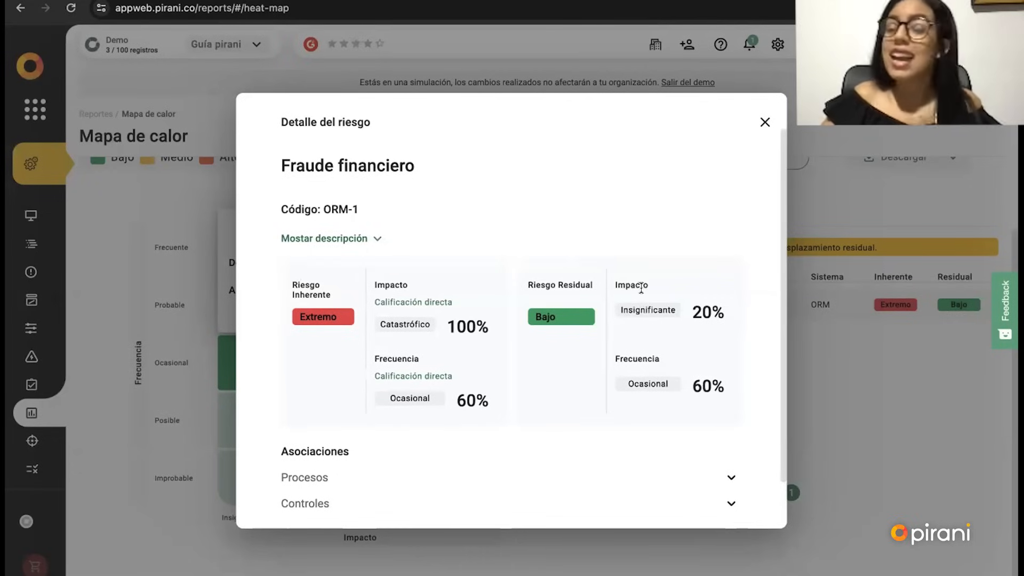
scroll(519, 416, "down", 1)
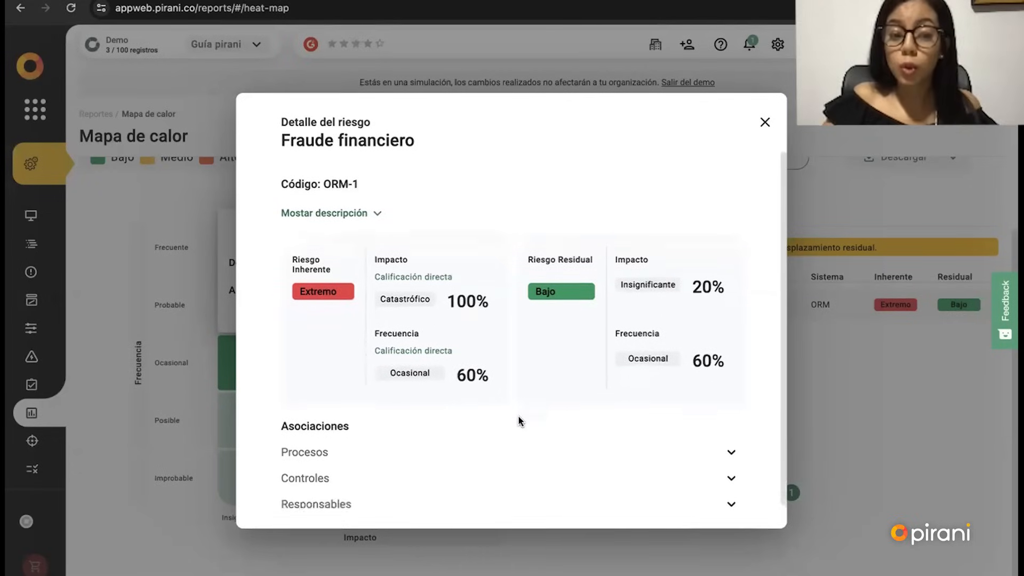
left_click(729, 477)
scroll(729, 471, "down", 1)
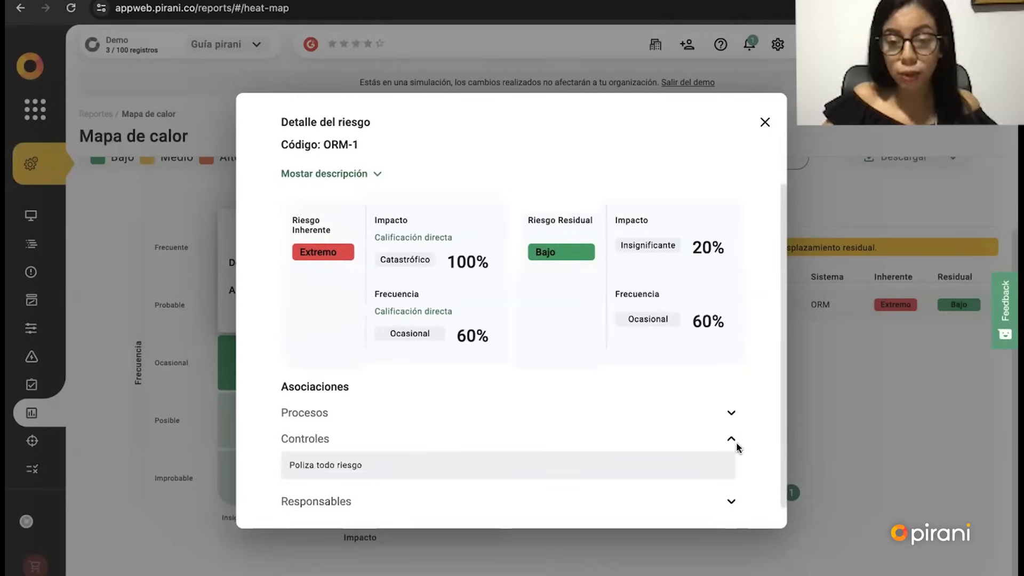
left_click(732, 441)
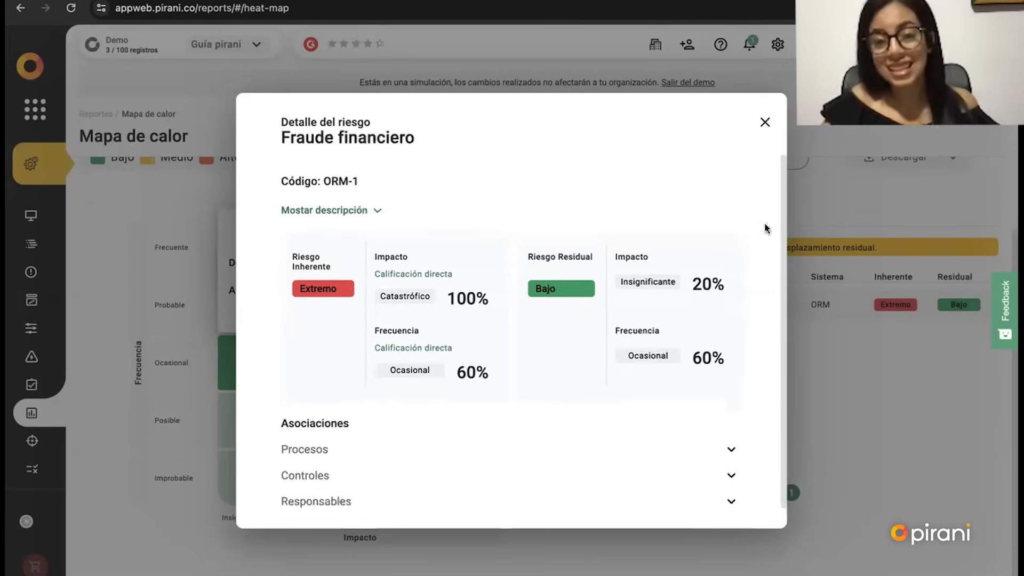
left_click(763, 124)
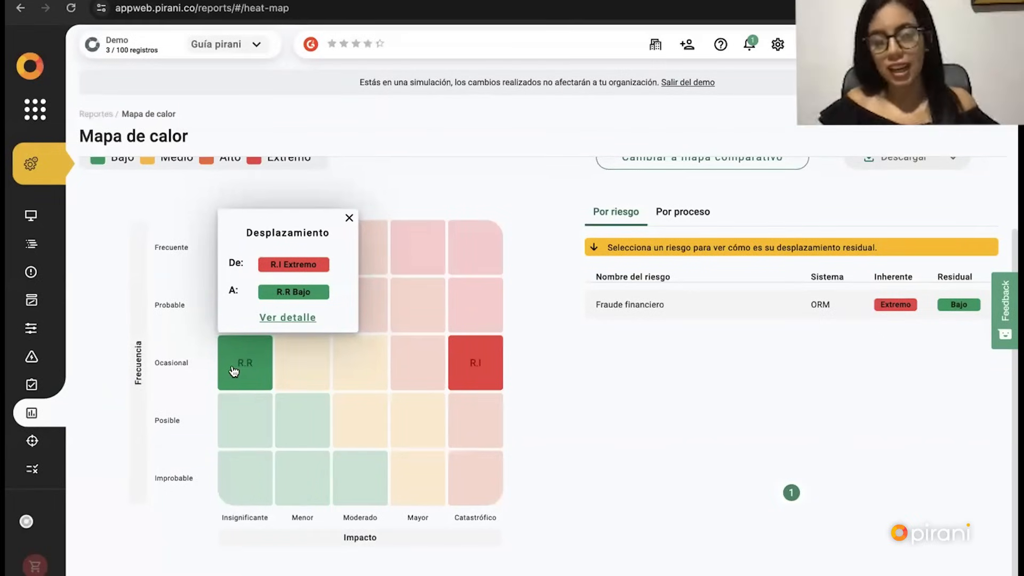
left_click(349, 218)
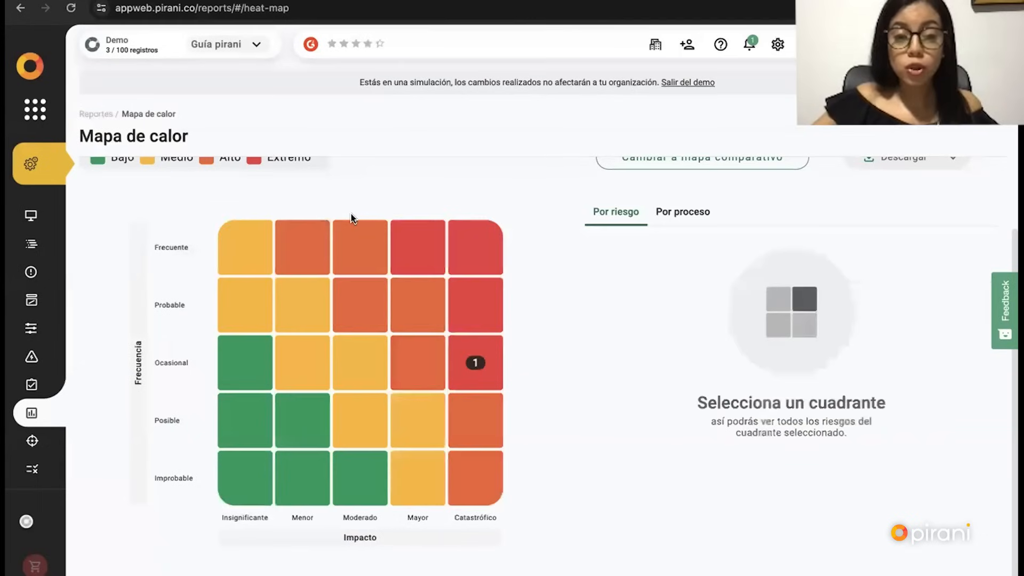
Step: Start creating another risk in the Riesgos module and open its risk suggestions
left_click(40, 272)
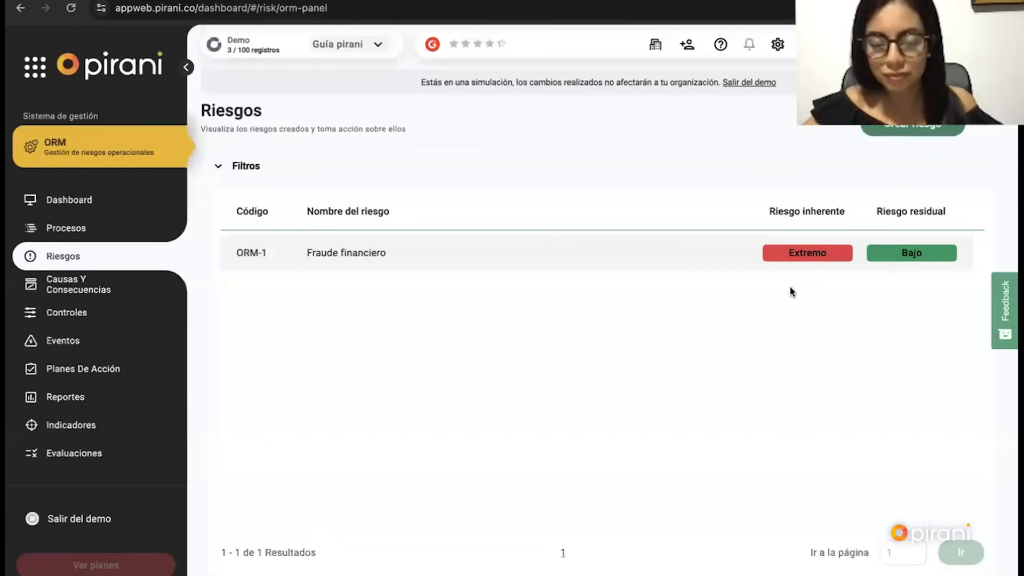
left_click(904, 129)
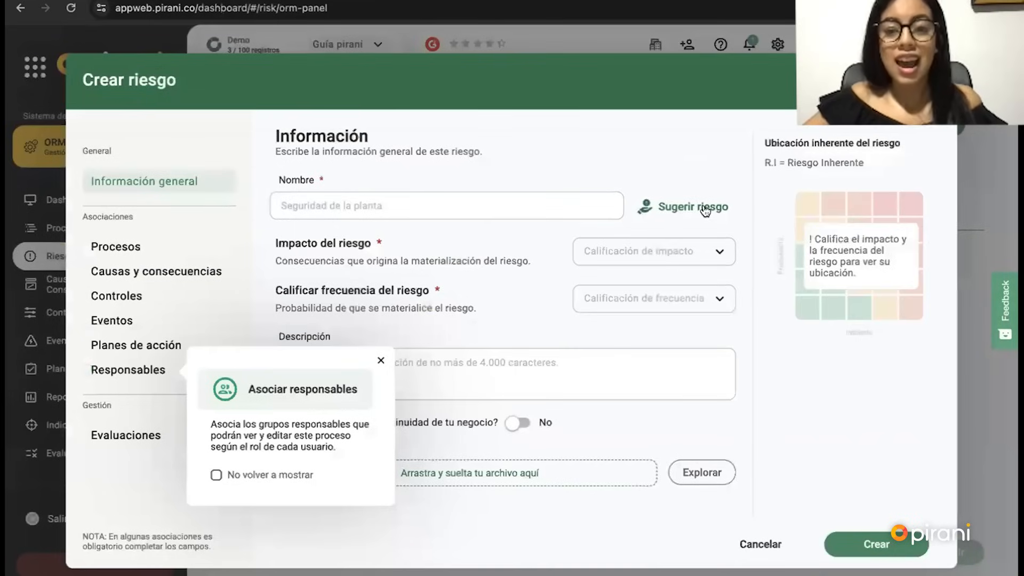
left_click(705, 210)
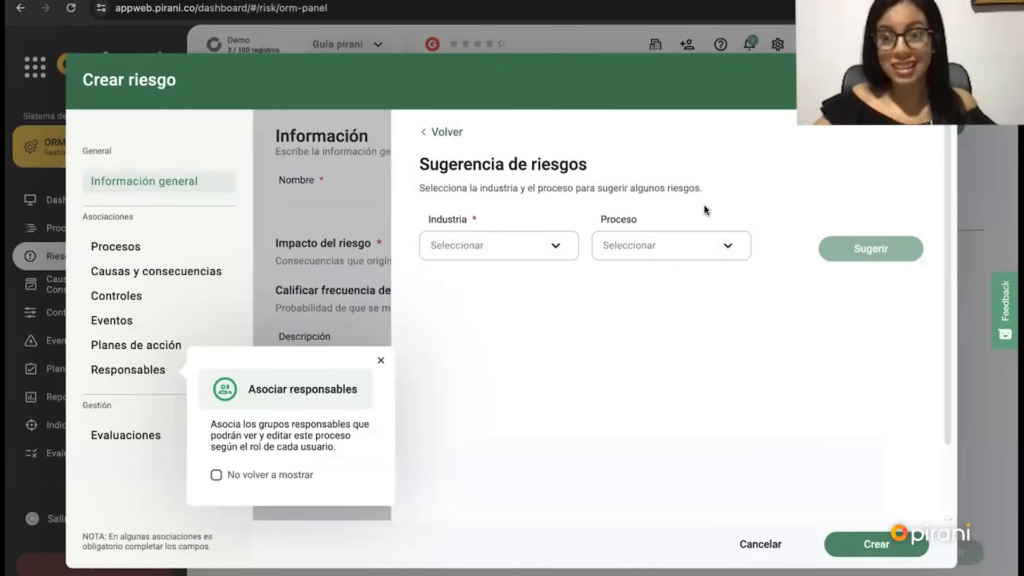
Step: Generate suggested risks for the Retail industry and the Financiero process
left_click(512, 246)
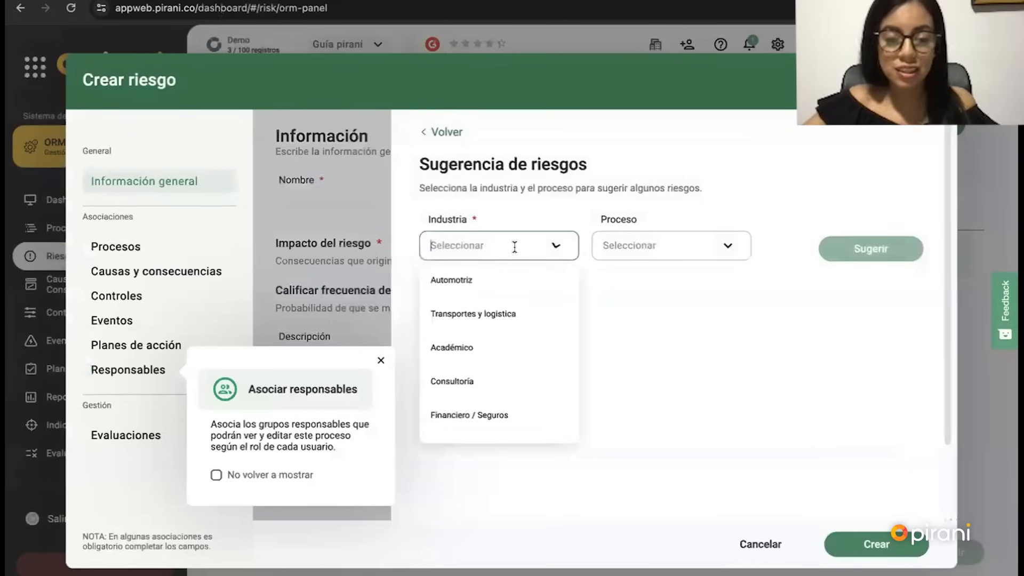
scroll(513, 388, "down", 5)
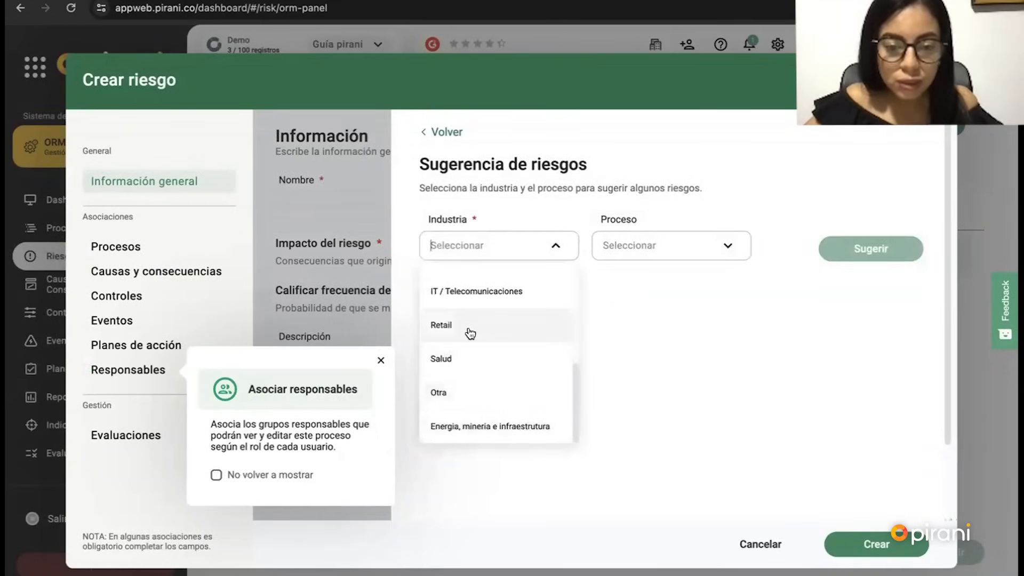
scroll(469, 332, "up", 5)
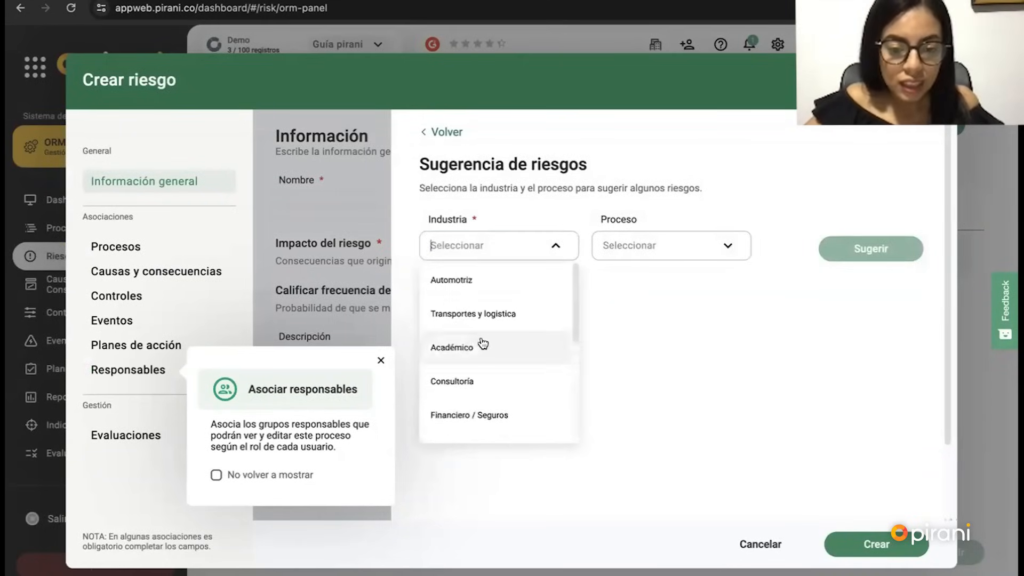
scroll(480, 344, "down", 5)
scroll(472, 344, "up", 5)
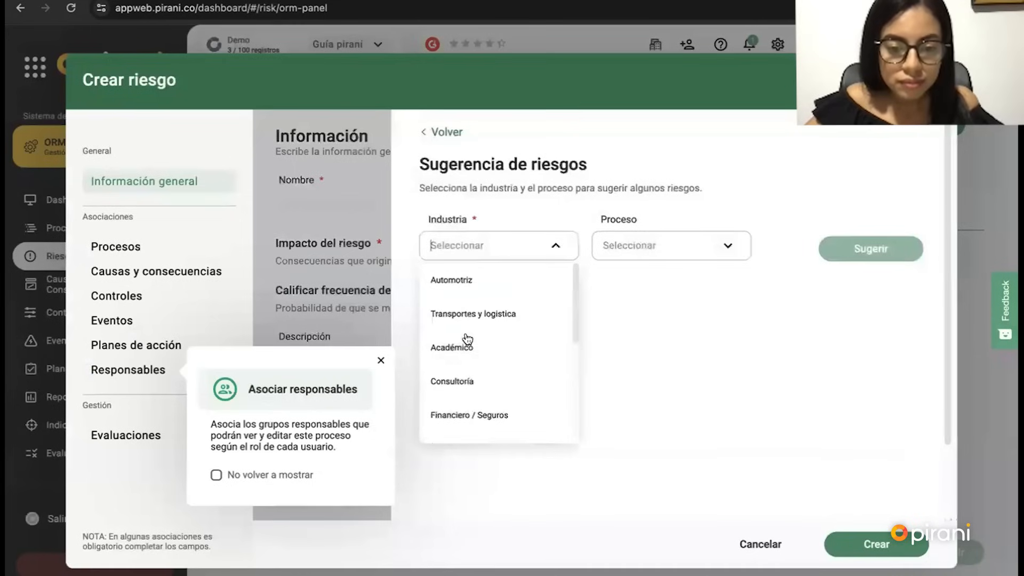
scroll(469, 343, "down", 5)
left_click(462, 336)
left_click(676, 245)
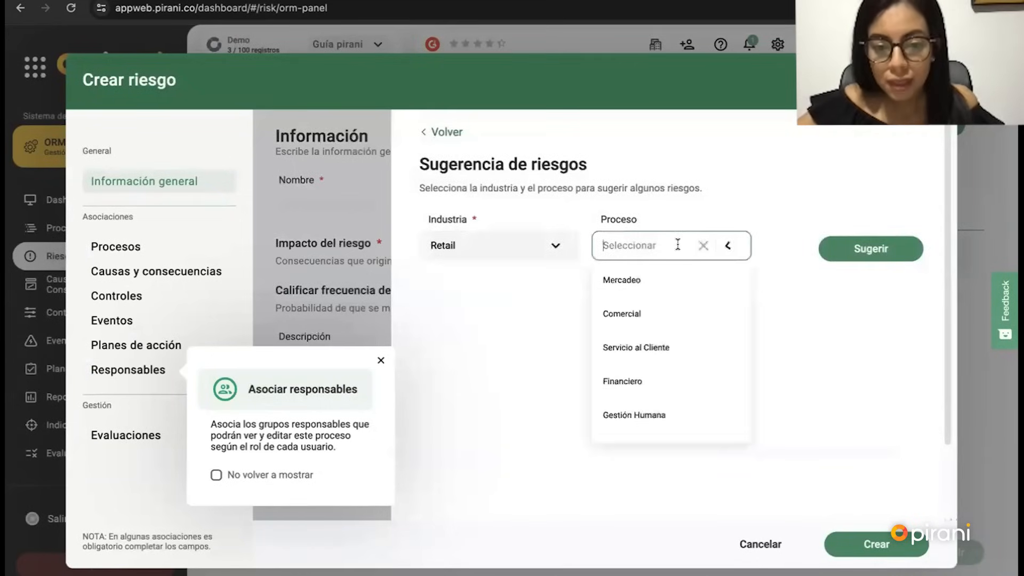
scroll(674, 373, "down", 3)
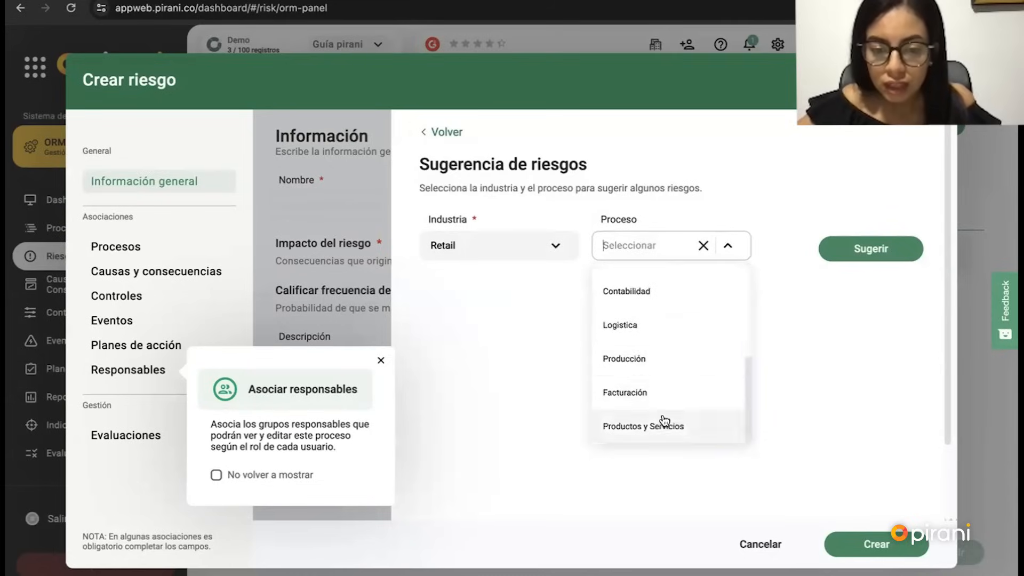
scroll(661, 395, "up", 3)
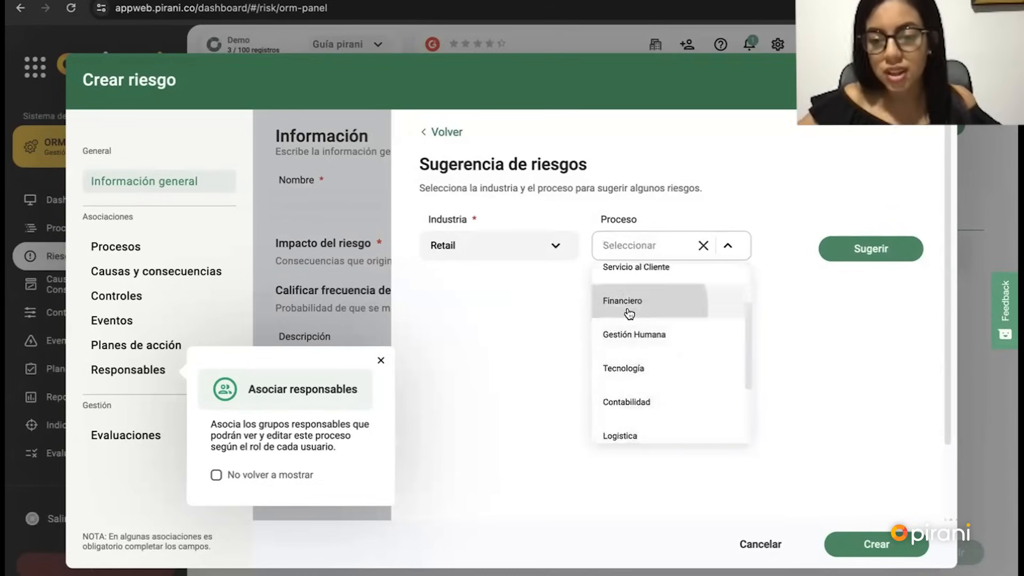
left_click(628, 311)
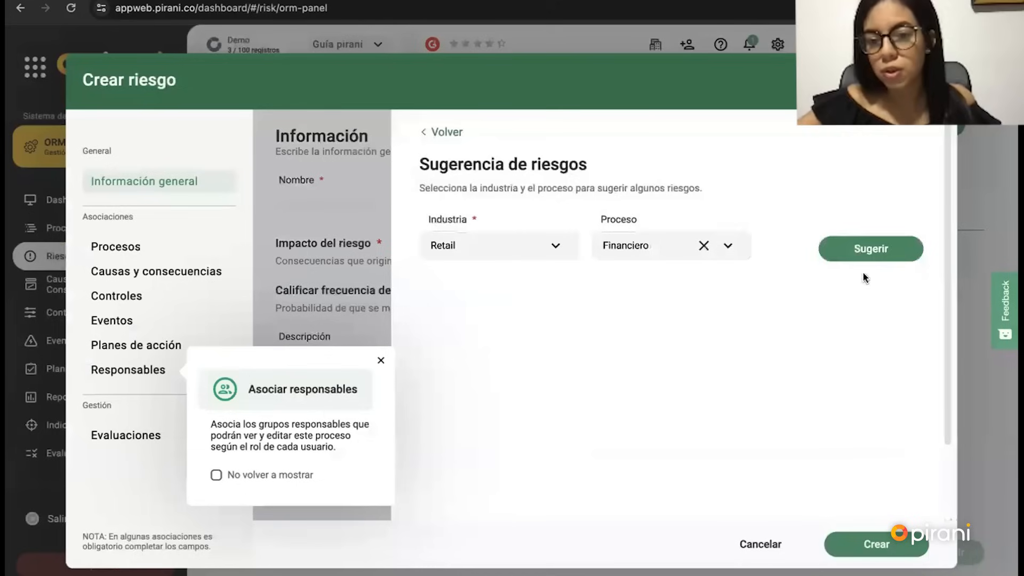
left_click(875, 254)
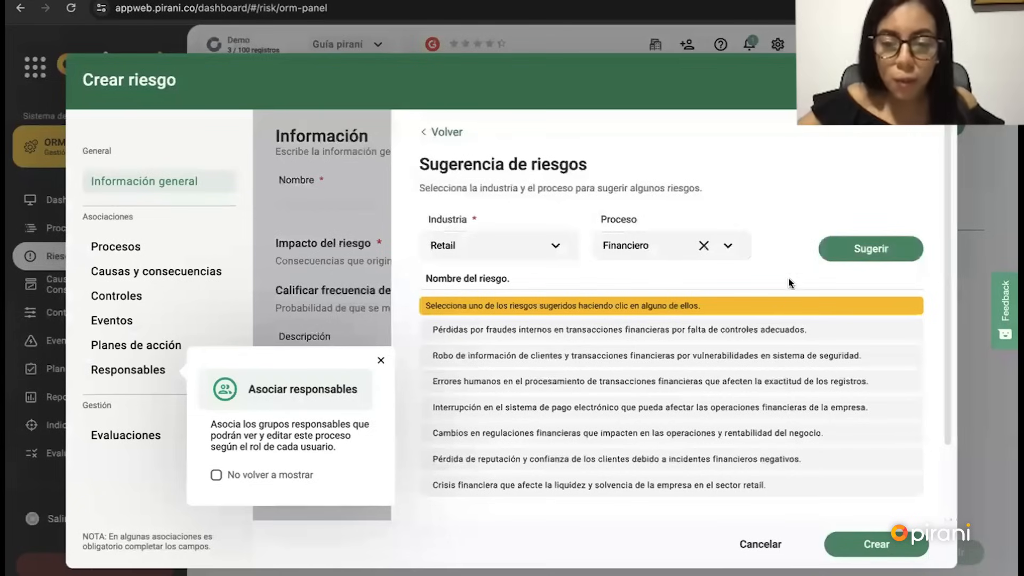
Step: Use the suggested risk about "Robo de información de clientes y transacciones financieras" as the name, and dismiss the Asociar responsables tip
scroll(780, 258, "down", 2)
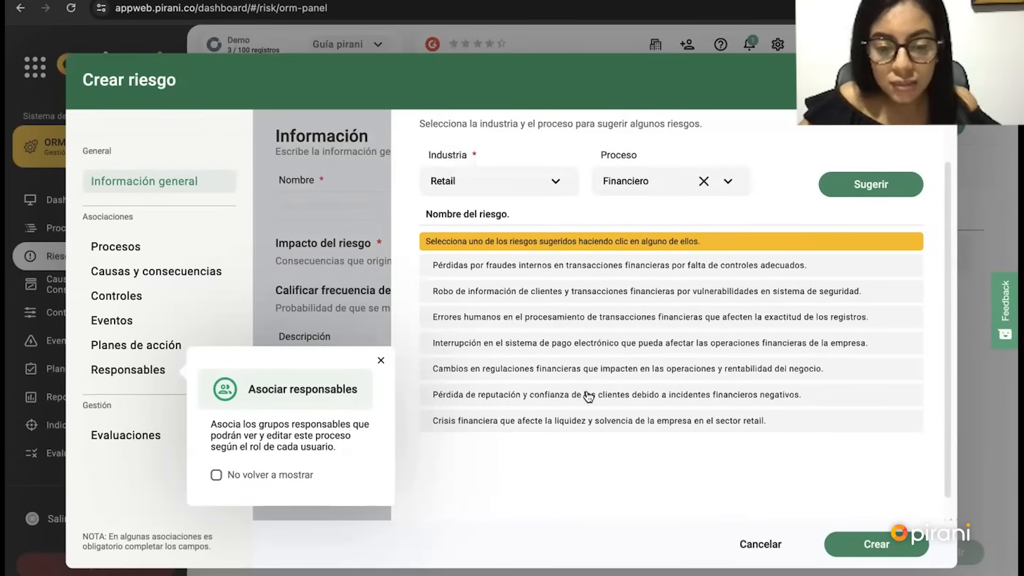
left_click(568, 296)
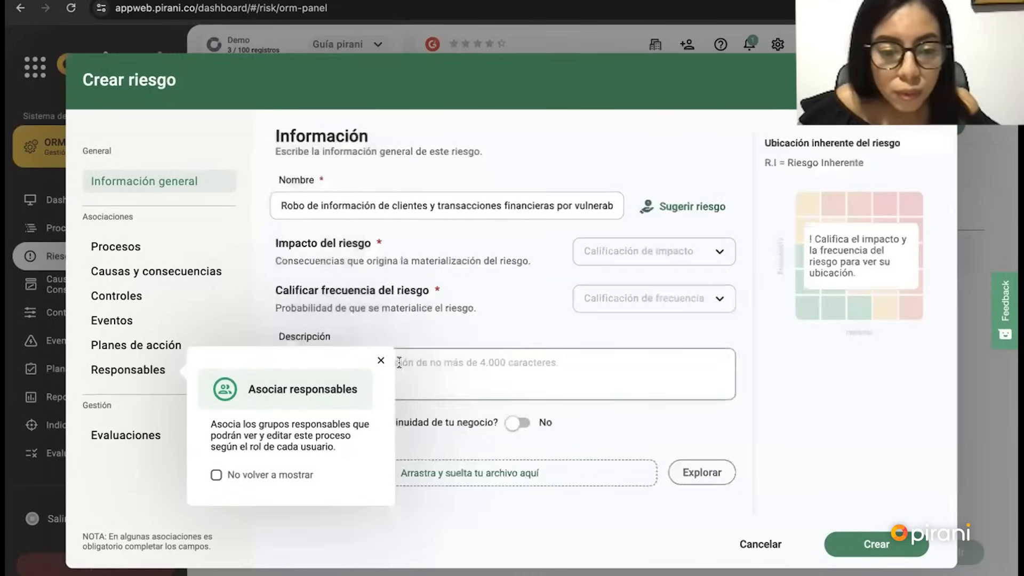
left_click(381, 360)
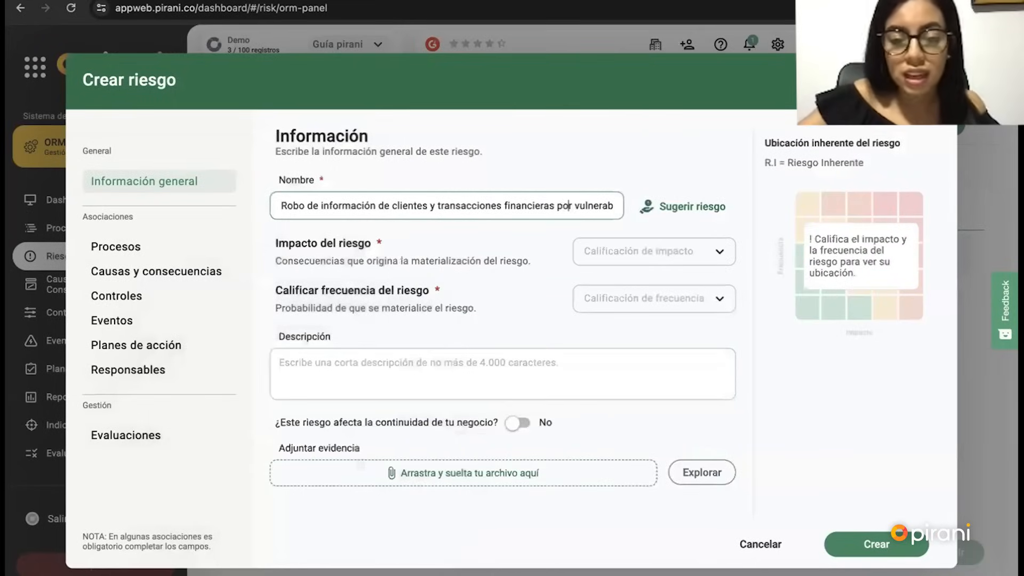
key("Right")
key("Right")
key("Right")
key("Right")
key("Right")
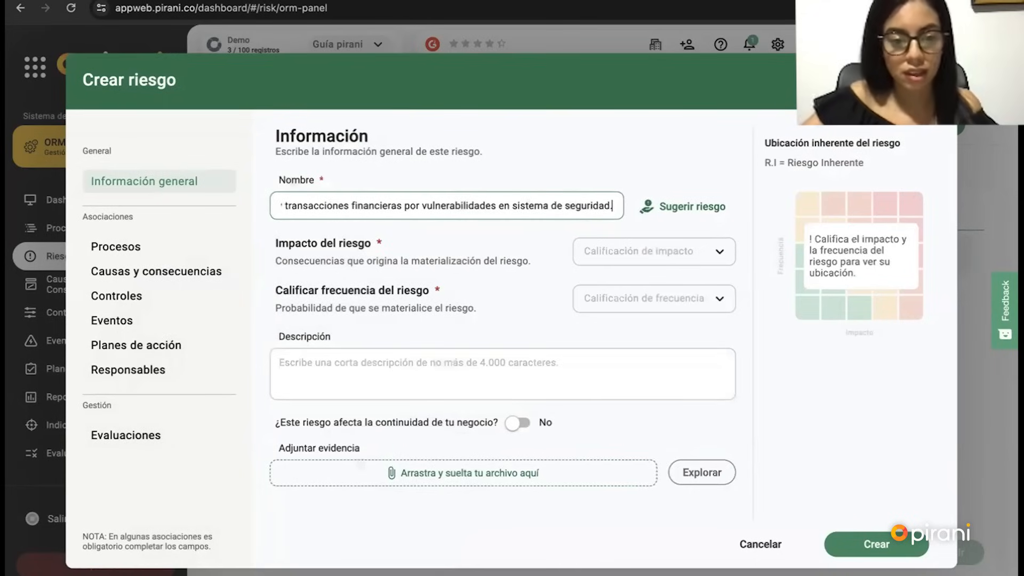
Step: Rate the new risk's impact as Catastrófico and its frequency as Posible
left_click(633, 253)
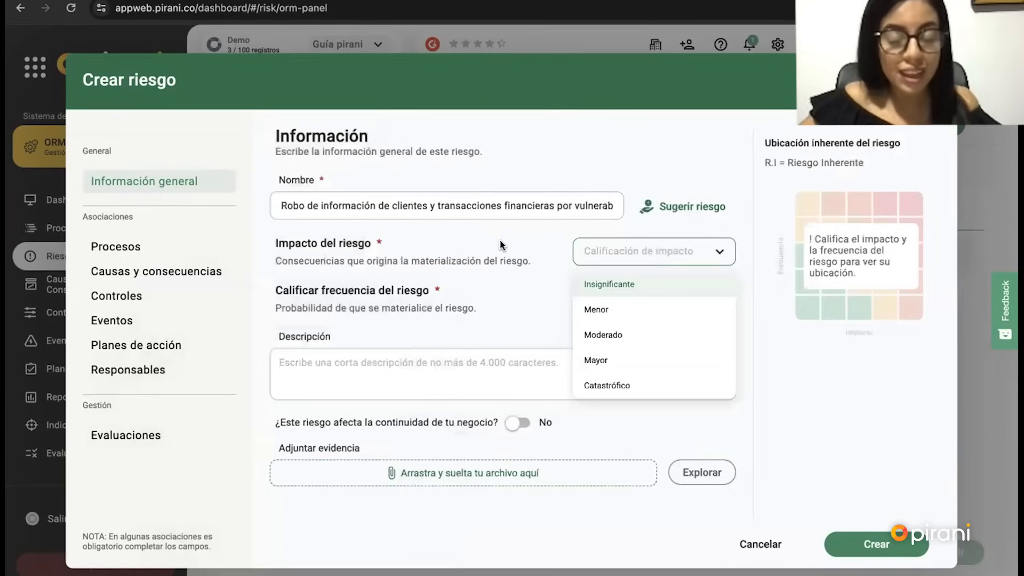
left_click(615, 381)
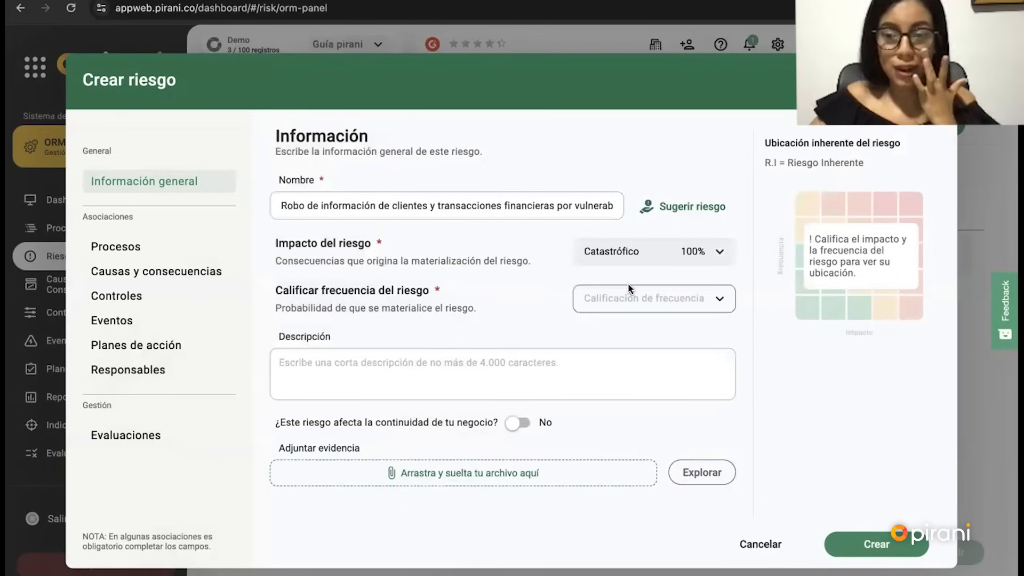
left_click(632, 297)
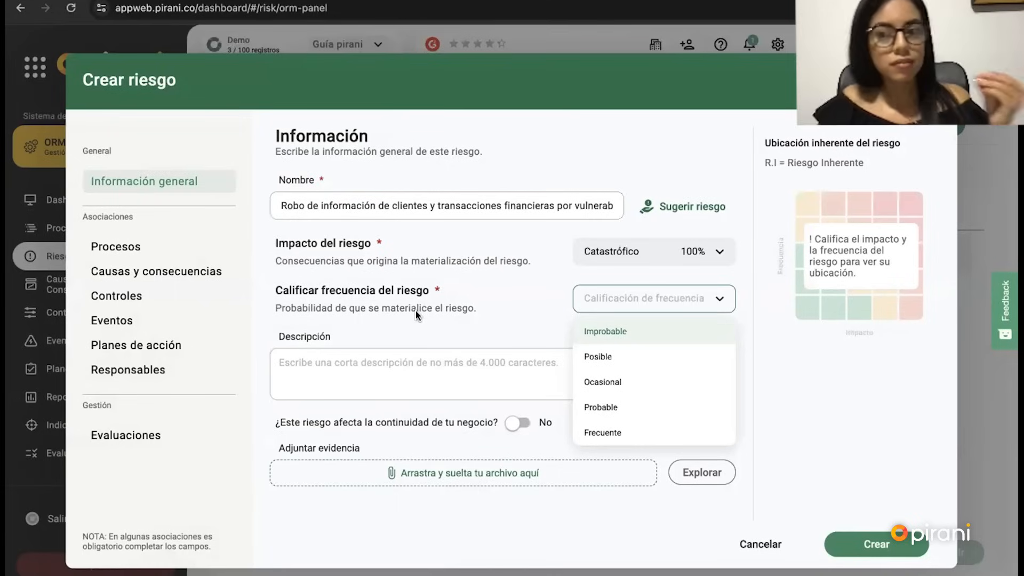
left_click(602, 365)
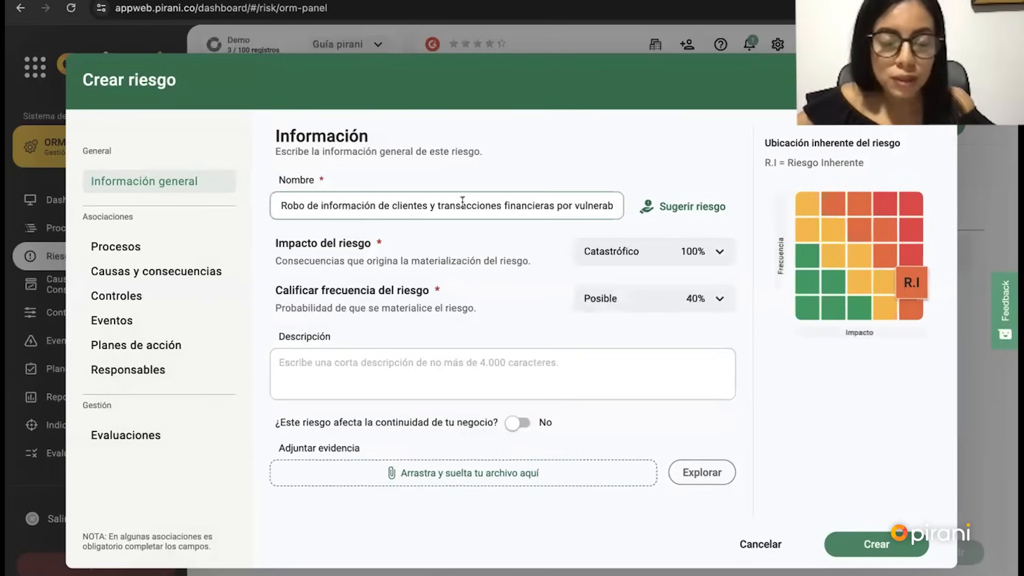
Step: Read the new risk's full name through to its end
left_click(574, 206)
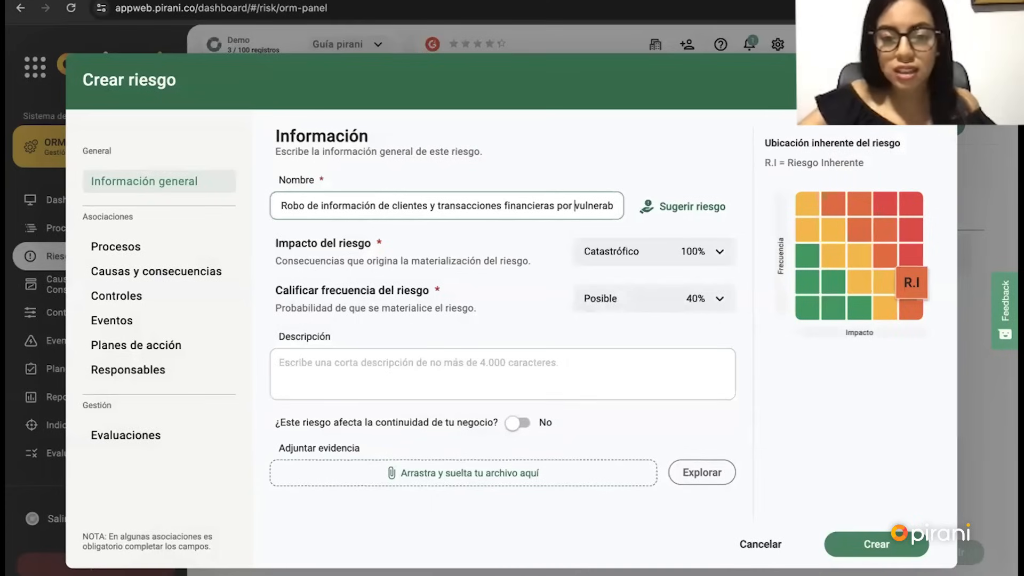
key("Right")
key("Right")
key("Right")
key("Right")
key("Right")
key("Right")
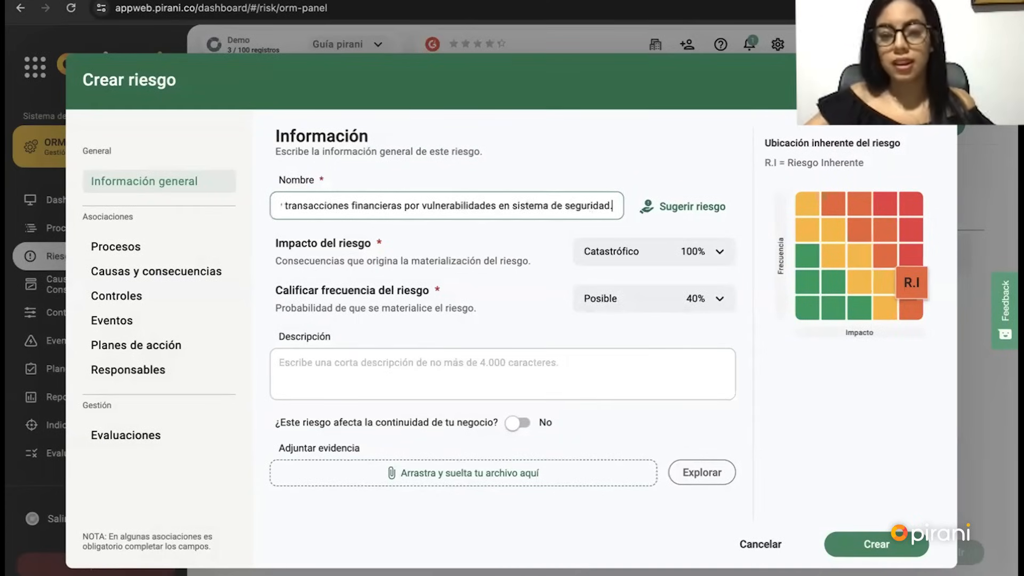
Step: Associate the Gestión Financiera process with the new risk and create the risk
left_click(115, 249)
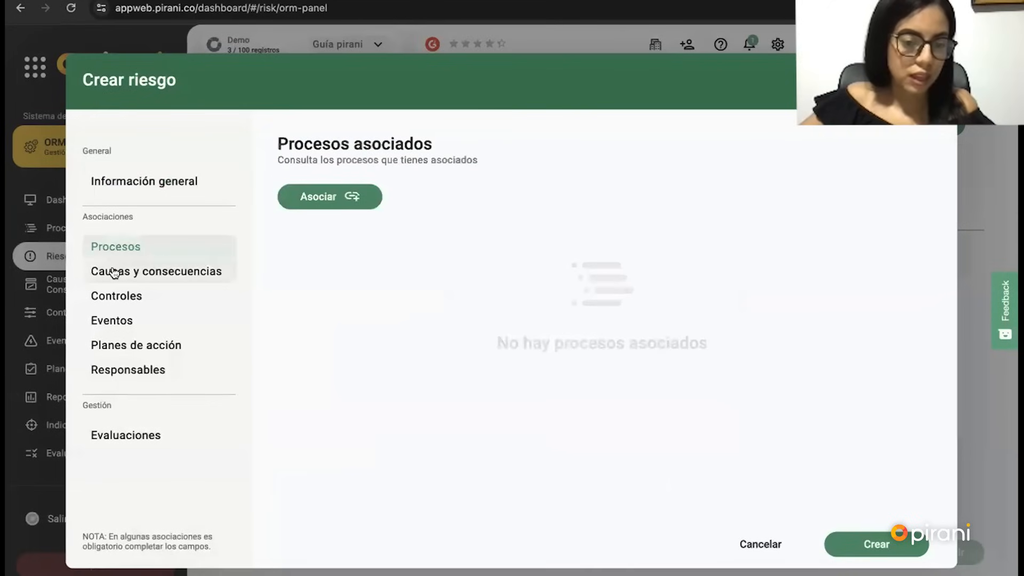
left_click(322, 206)
left_click(901, 338)
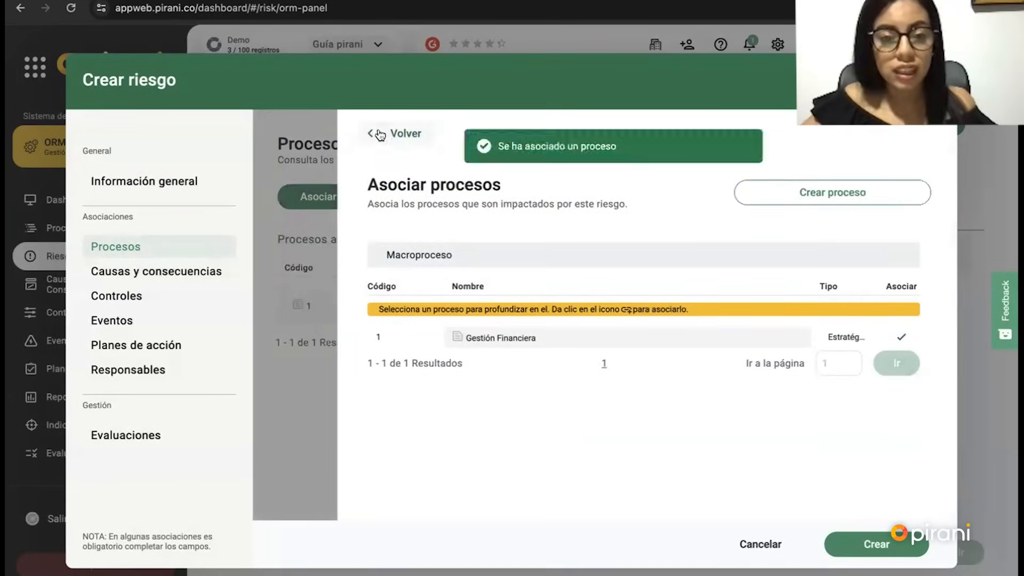
left_click(373, 133)
left_click(880, 544)
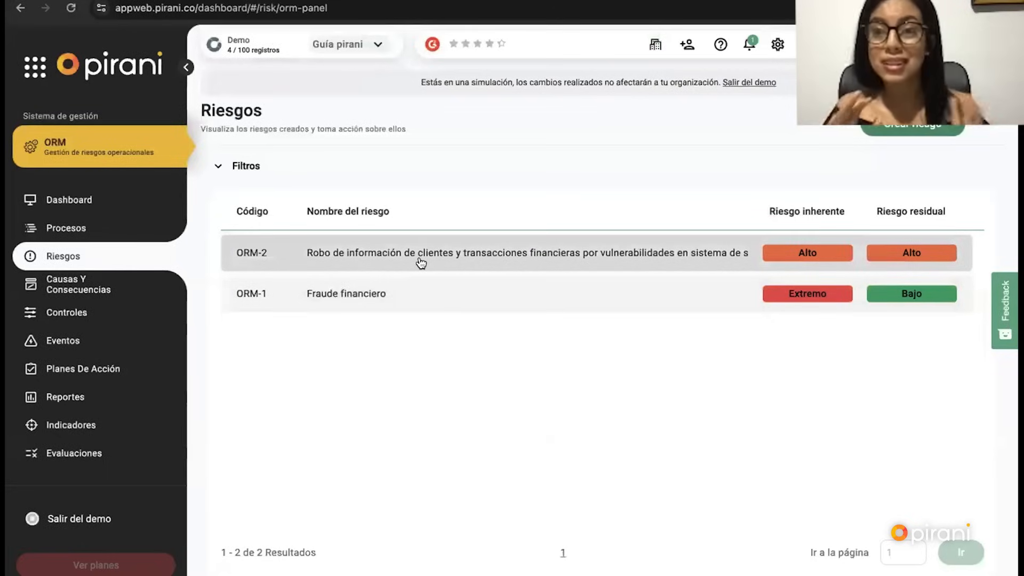
Step: Create a dynamic report from the reports area and set its first module to Procesos
left_click(92, 397)
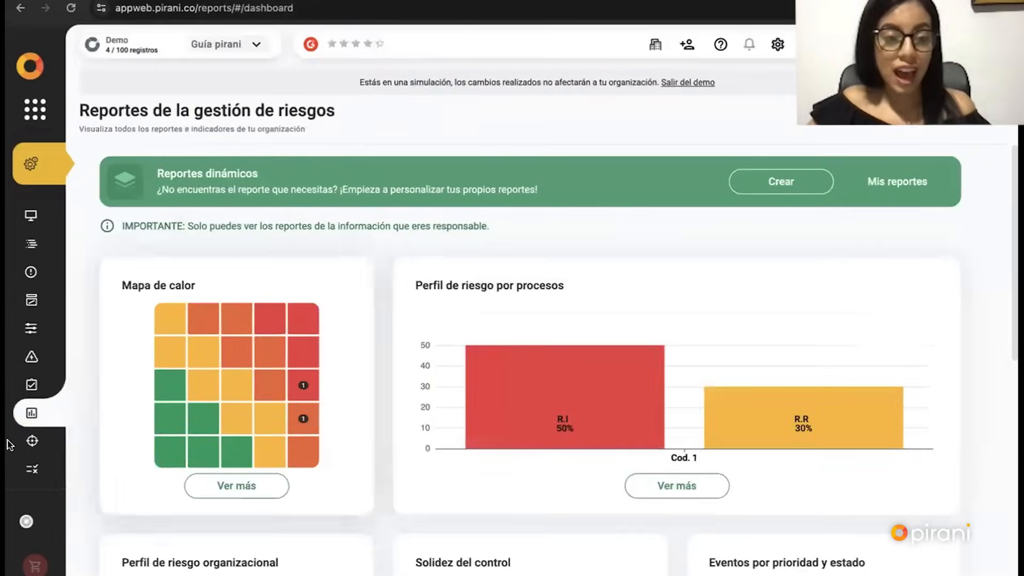
left_click(781, 182)
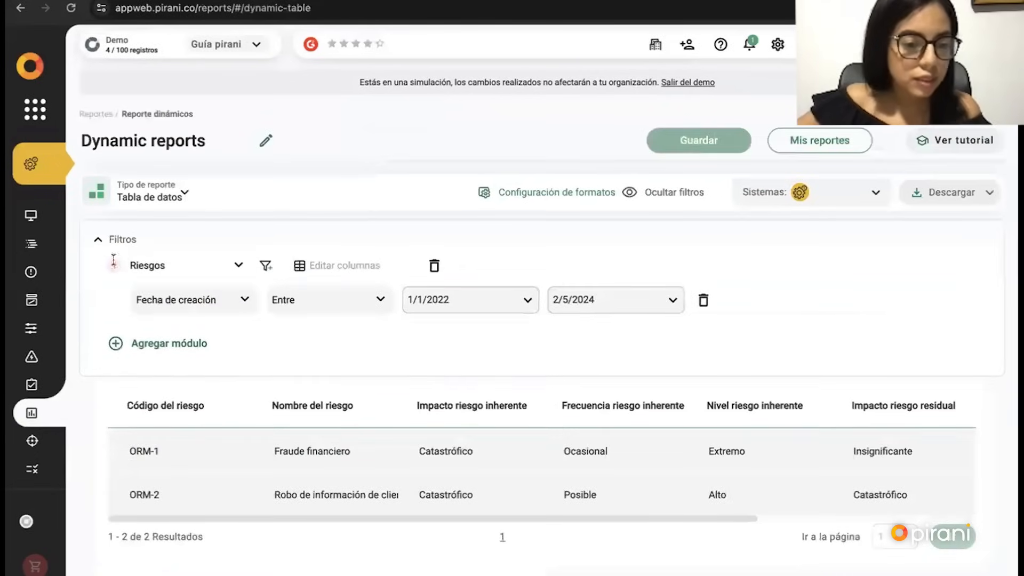
left_click(197, 266)
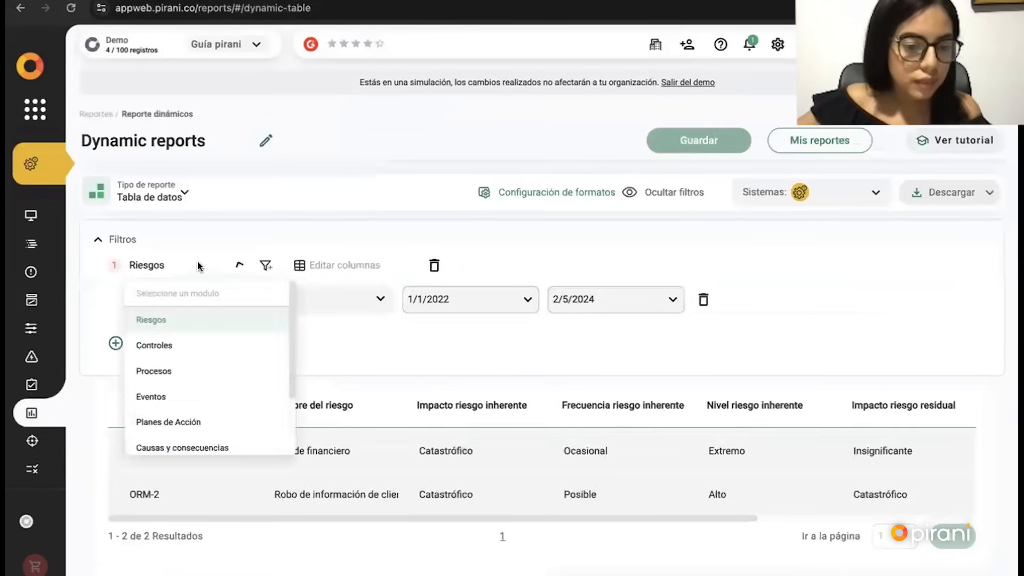
left_click(192, 377)
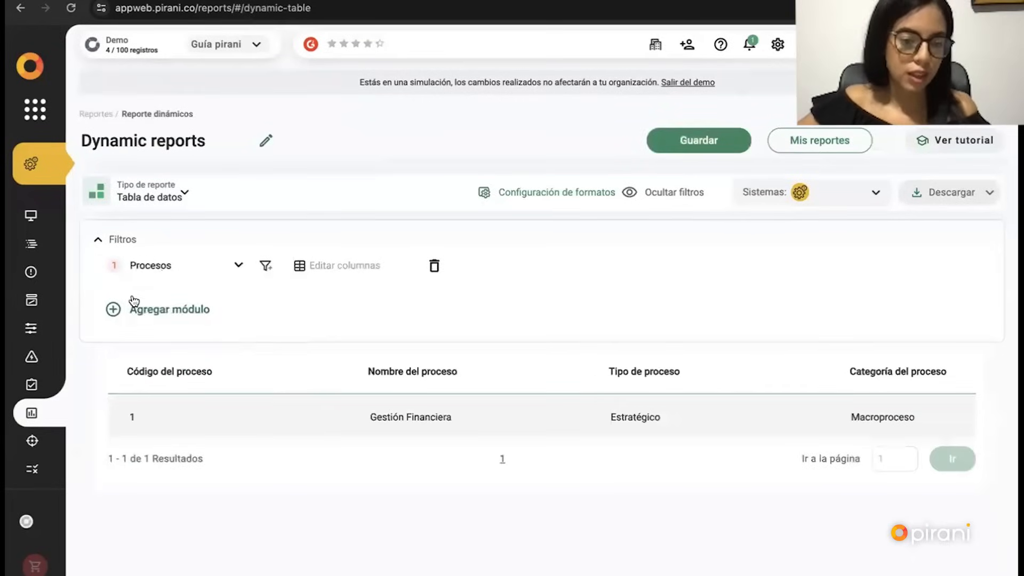
Step: Add Riesgos as the second module and Controles as the third module of the dynamic report
left_click(136, 313)
left_click(184, 313)
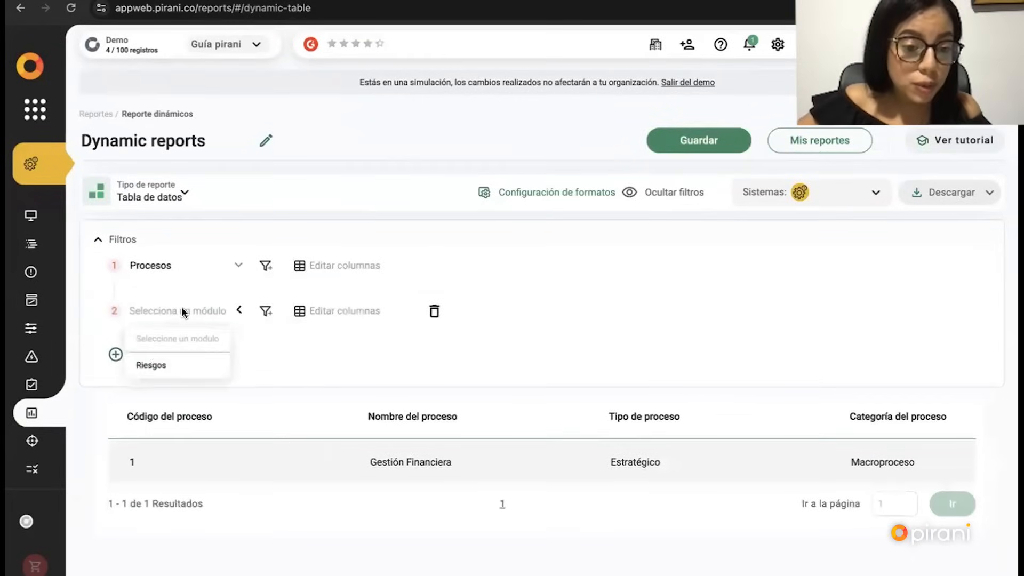
left_click(150, 362)
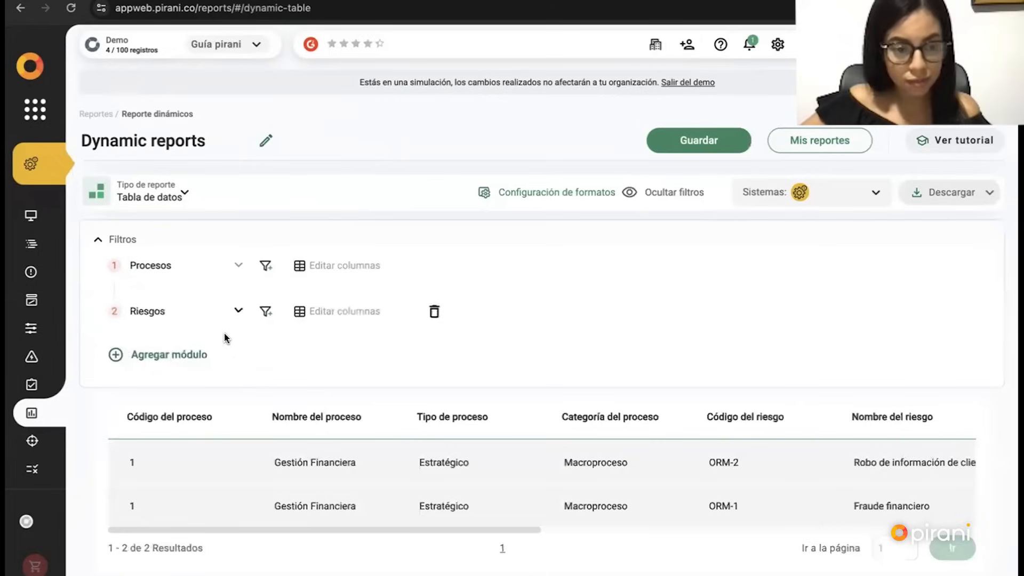
left_click(154, 355)
left_click(162, 361)
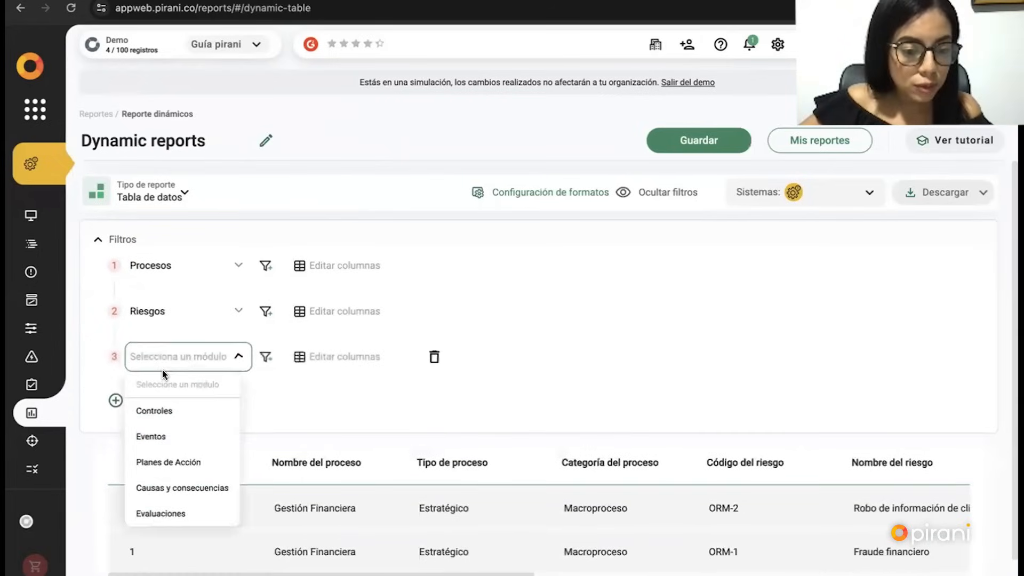
left_click(161, 410)
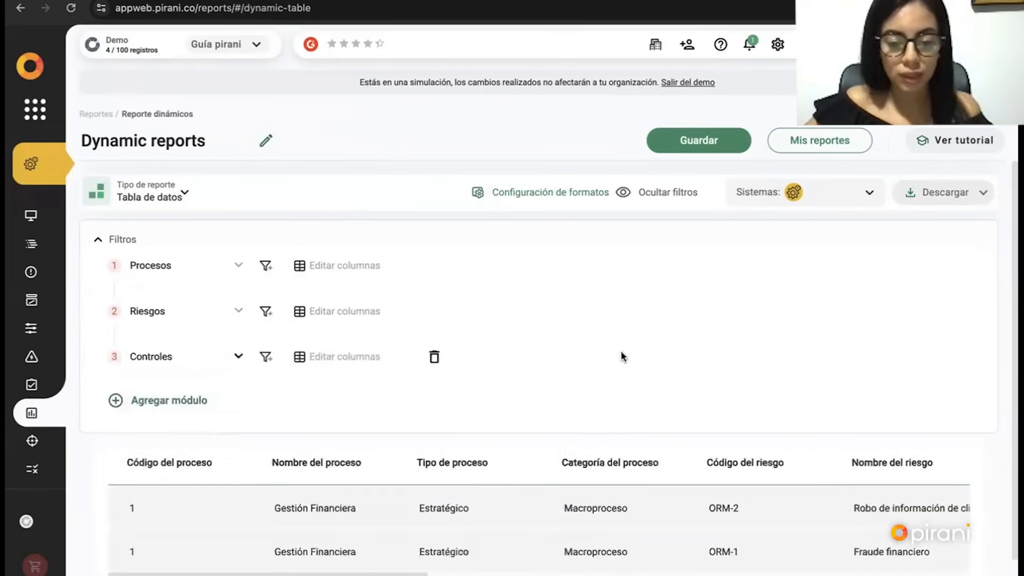
Step: Examine the dynamic report's columns across processes, risks and controls, including inherent and residual ratings and control solidity
scroll(629, 349, "down", 1)
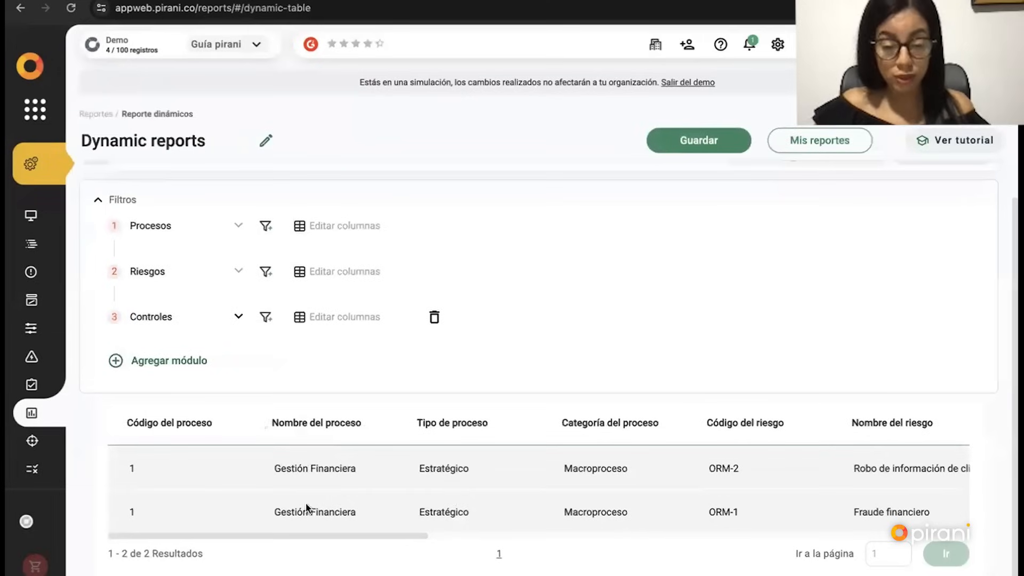
left_click_drag(398, 537, 554, 528)
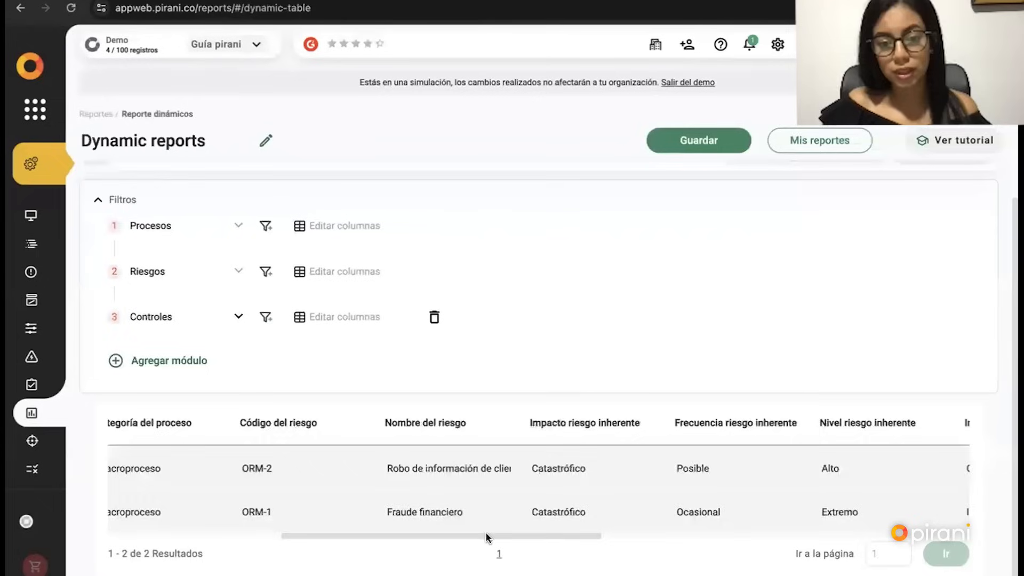
left_click_drag(483, 535, 514, 530)
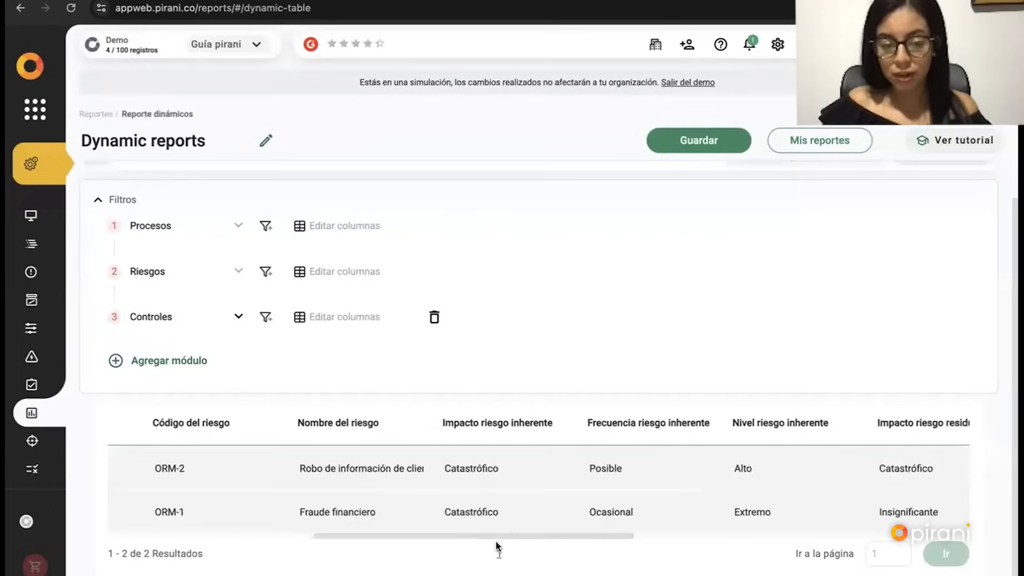
left_click_drag(583, 536, 687, 533)
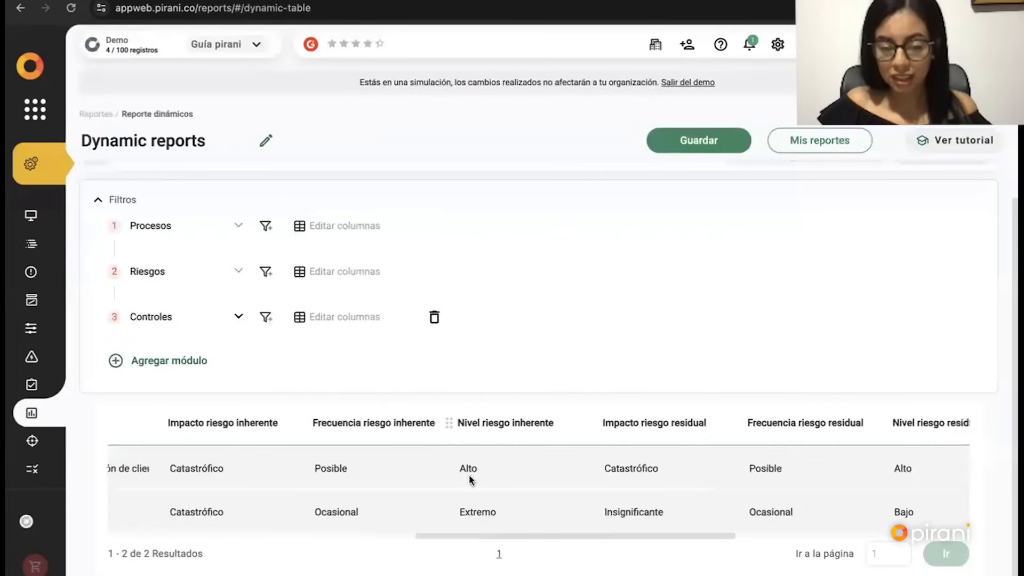
left_click_drag(620, 535, 673, 531)
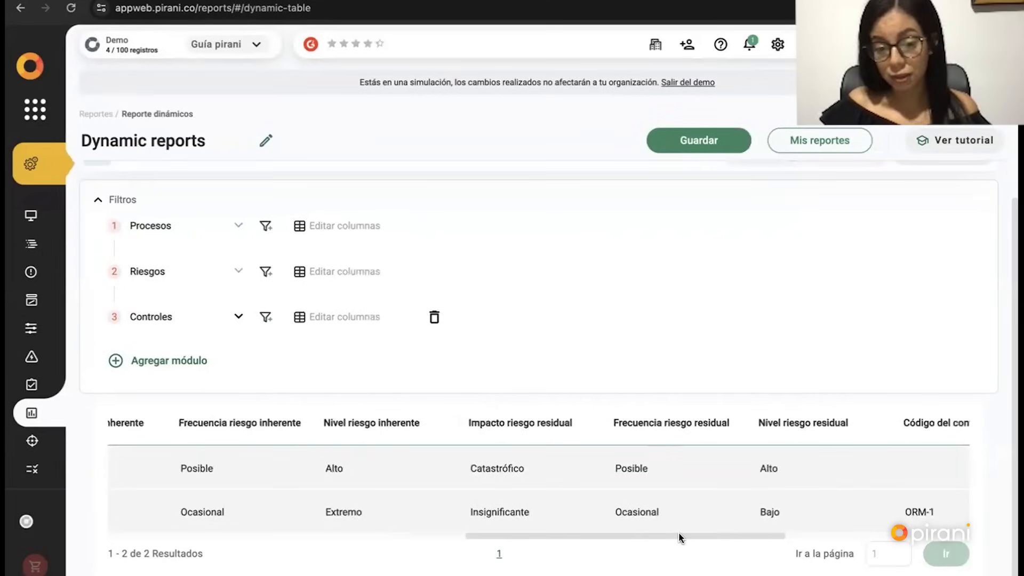
left_click_drag(678, 532, 683, 533)
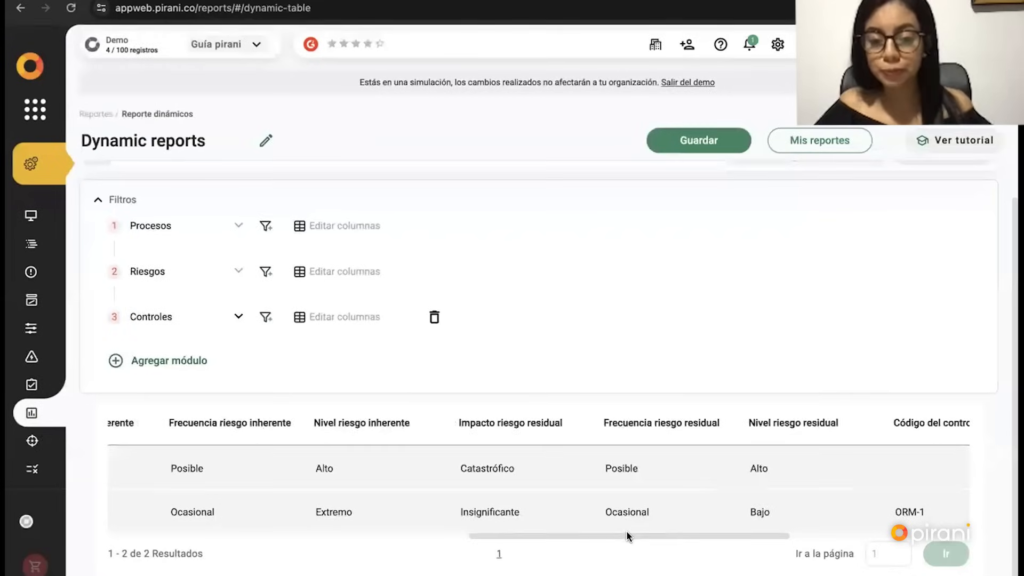
left_click_drag(630, 533, 835, 528)
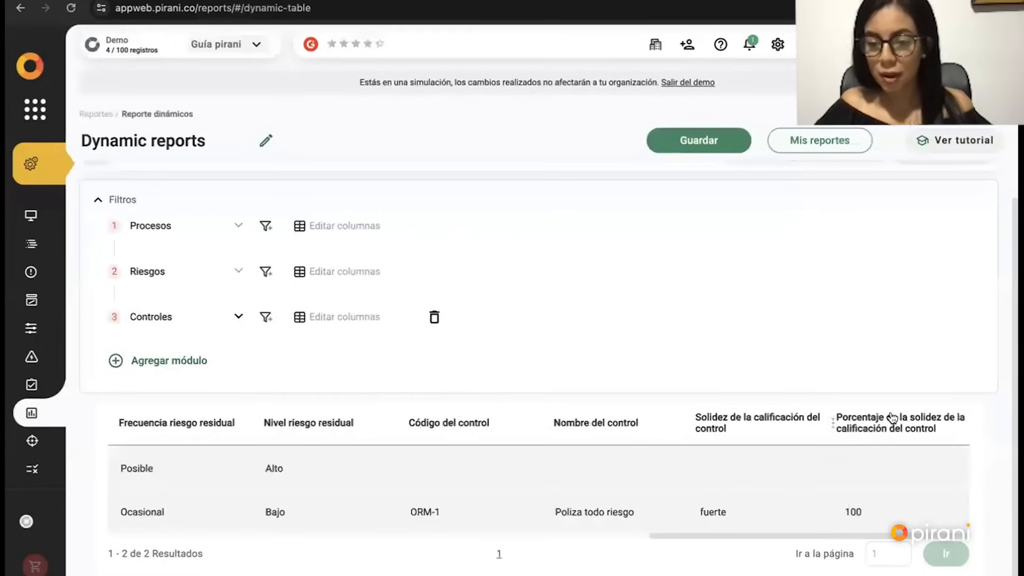
left_click_drag(779, 538, 157, 533)
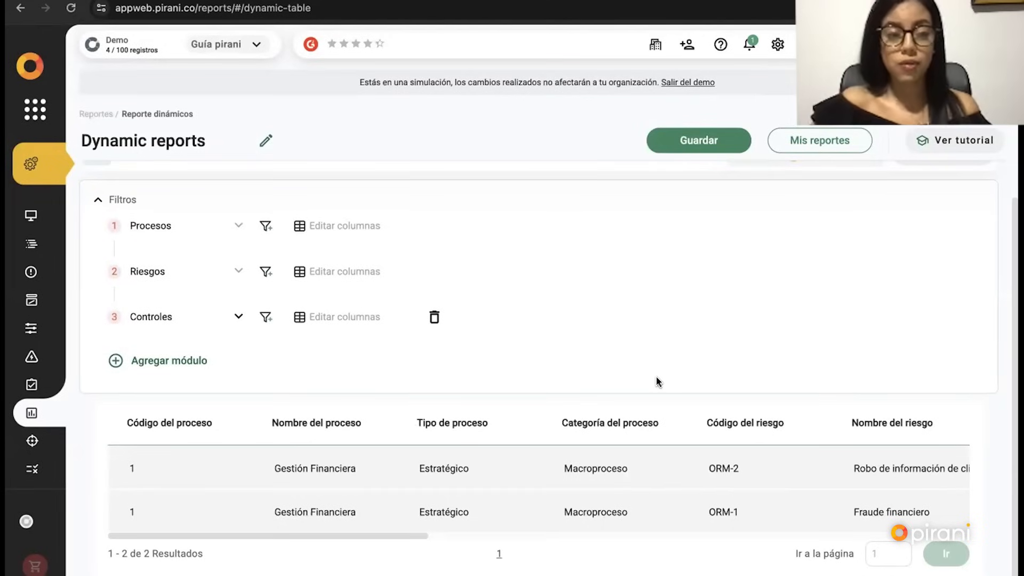
Step: Abandon the dynamic report without saving and open the full heat map from the dashboard
left_click(31, 220)
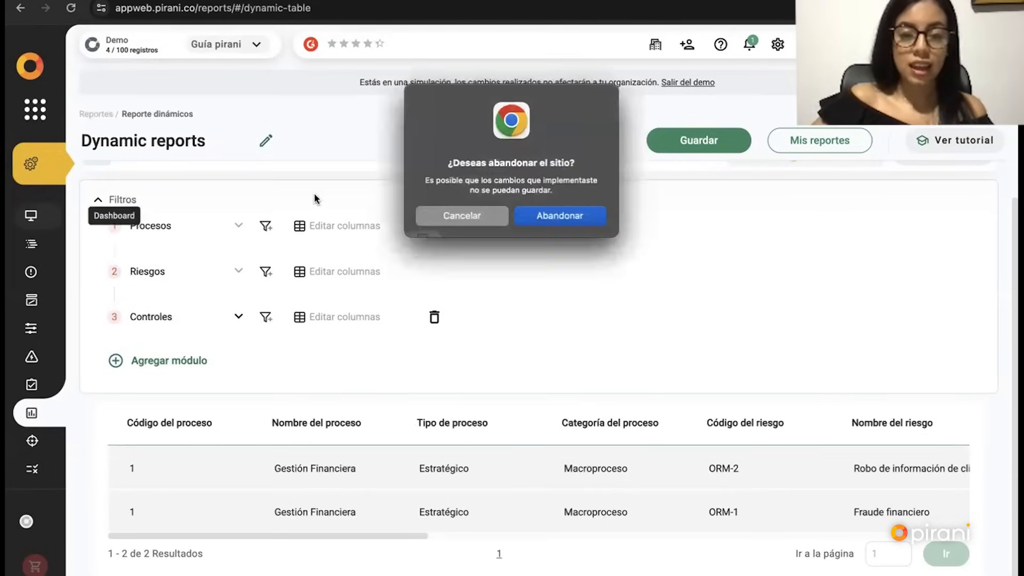
left_click(550, 217)
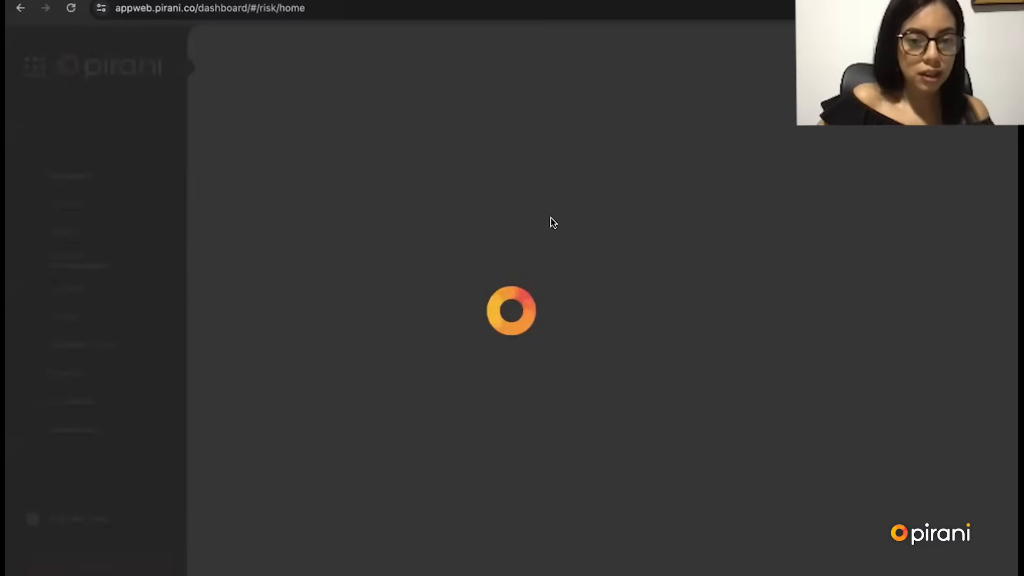
left_click(424, 472)
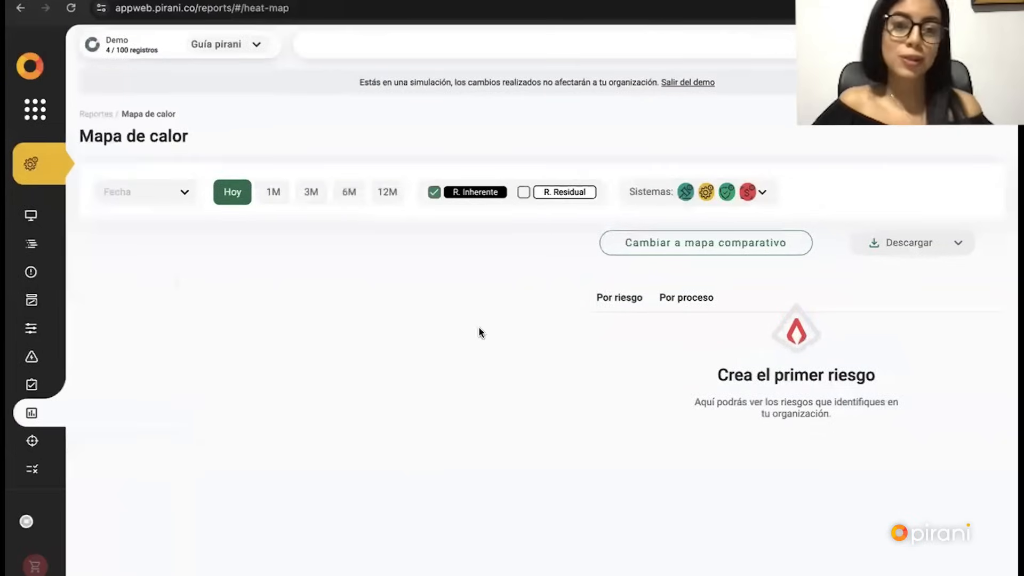
Step: Inspect the Ocasional/Catastrófico quadrant and the residual displacement of the Fraude financiero risk, and close the displacement details
scroll(561, 376, "down", 2)
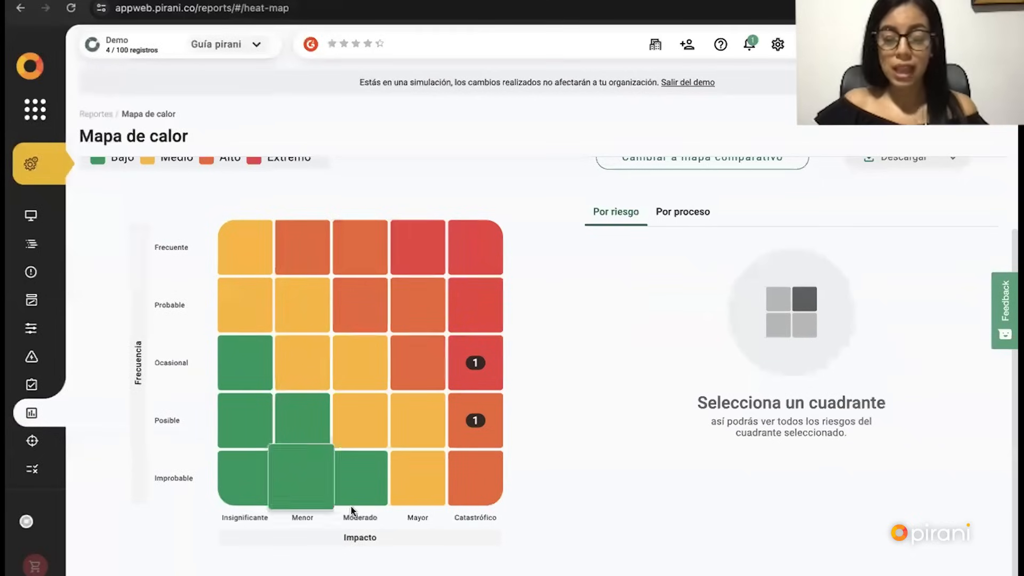
left_click(454, 374)
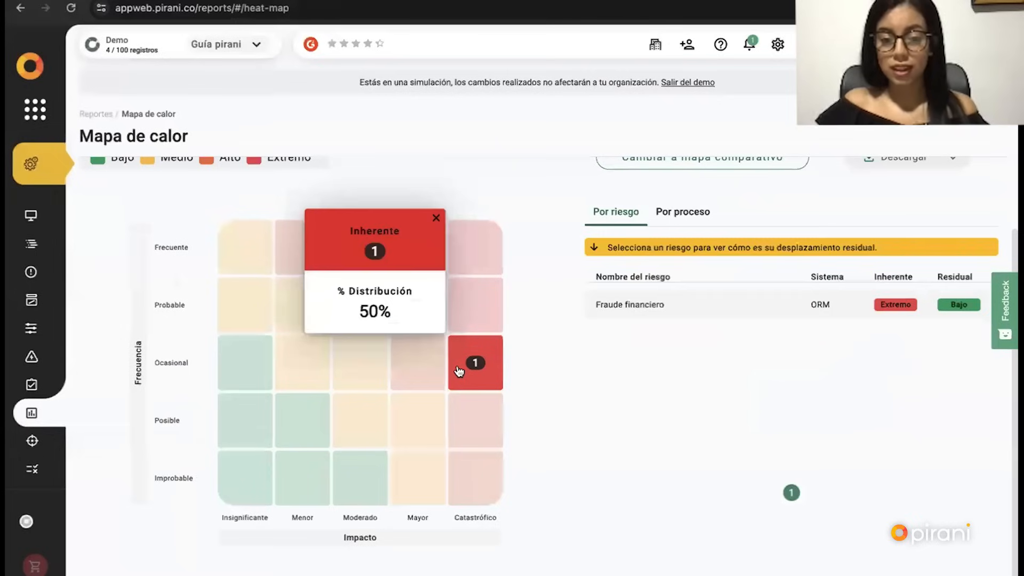
left_click(725, 303)
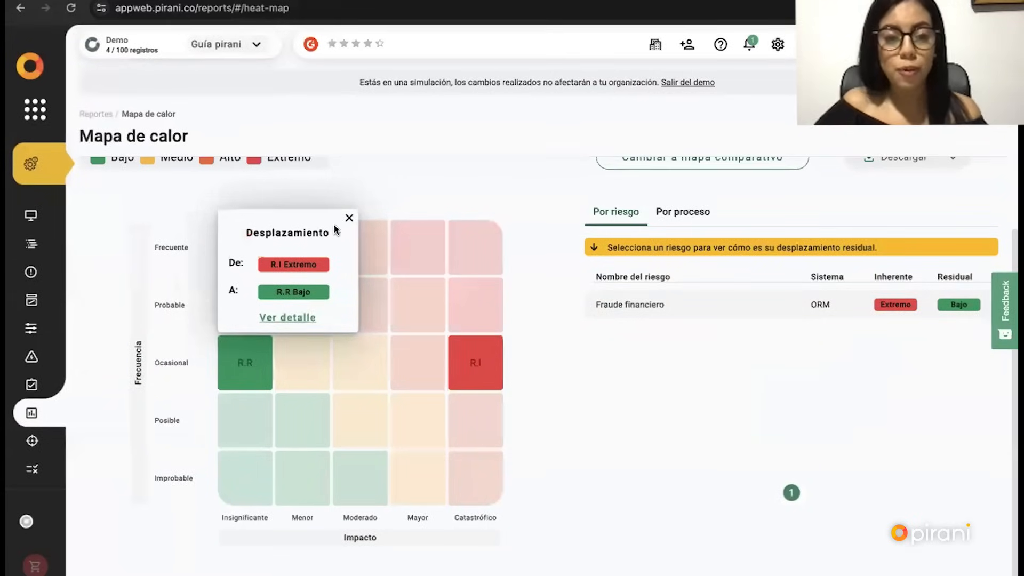
left_click(348, 216)
left_click(467, 403)
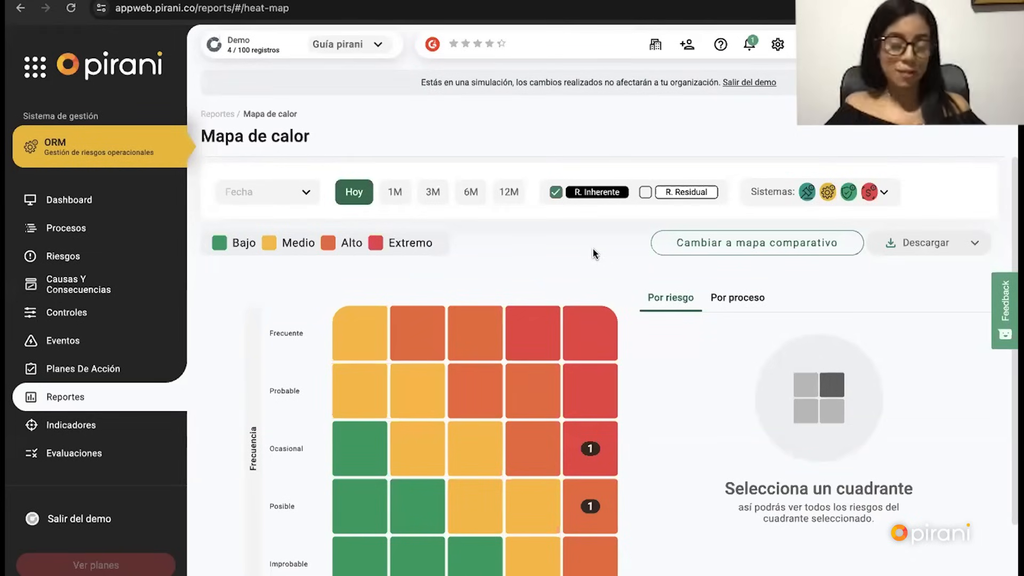
Step: View the residual risks alongside the inherent ones, hide them again, and check the heat map's process view before returning to the risk view
scroll(636, 272, "down", 1)
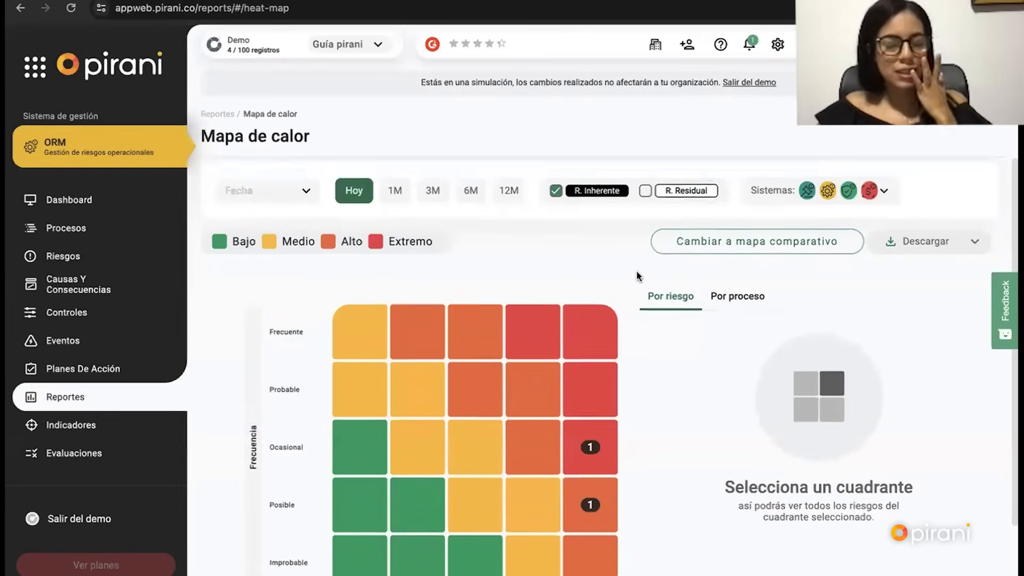
scroll(637, 275, "down", 1)
scroll(636, 274, "up", 1)
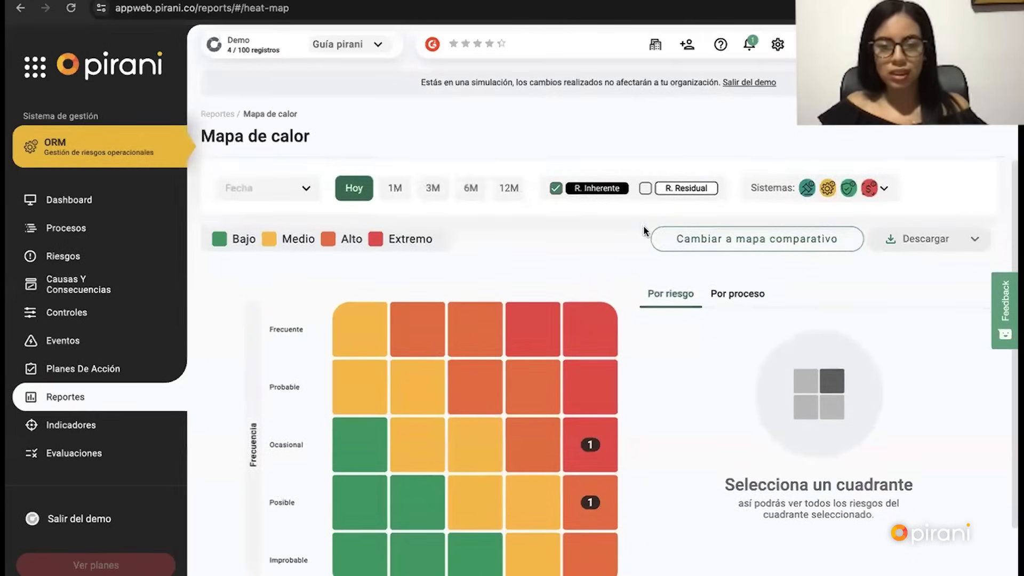
left_click(645, 188)
scroll(662, 405, "down", 1)
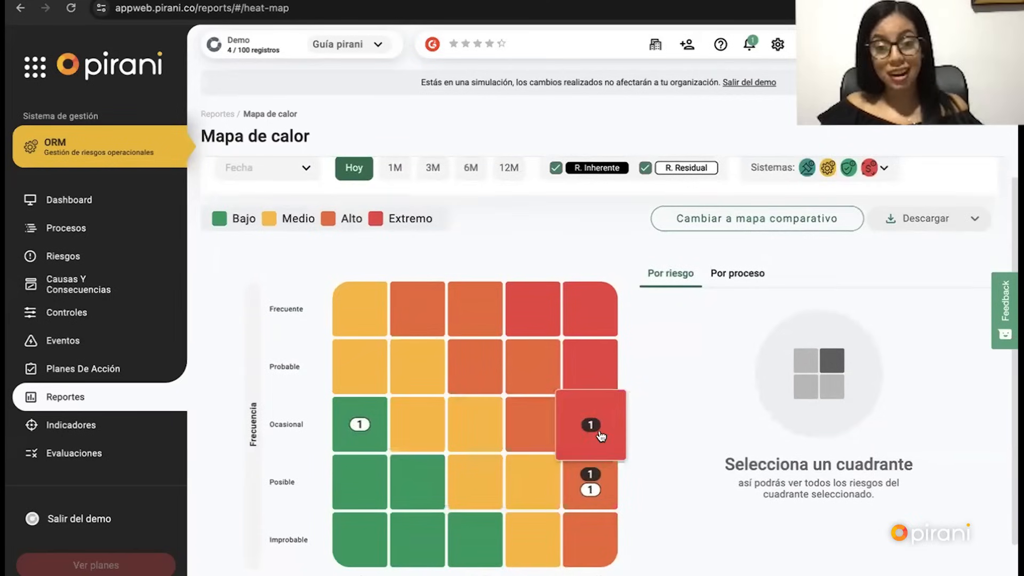
left_click(645, 168)
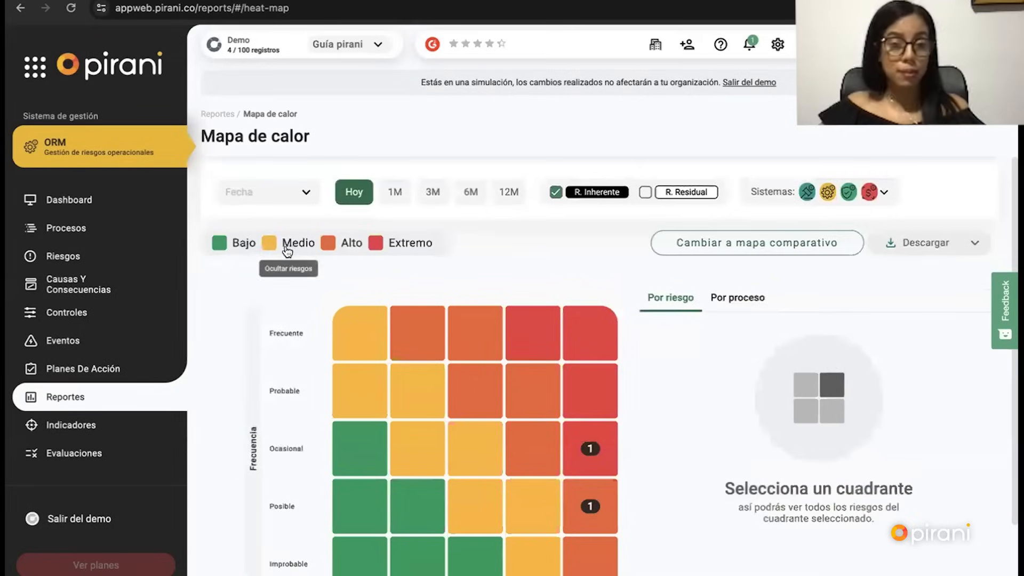
left_click(746, 301)
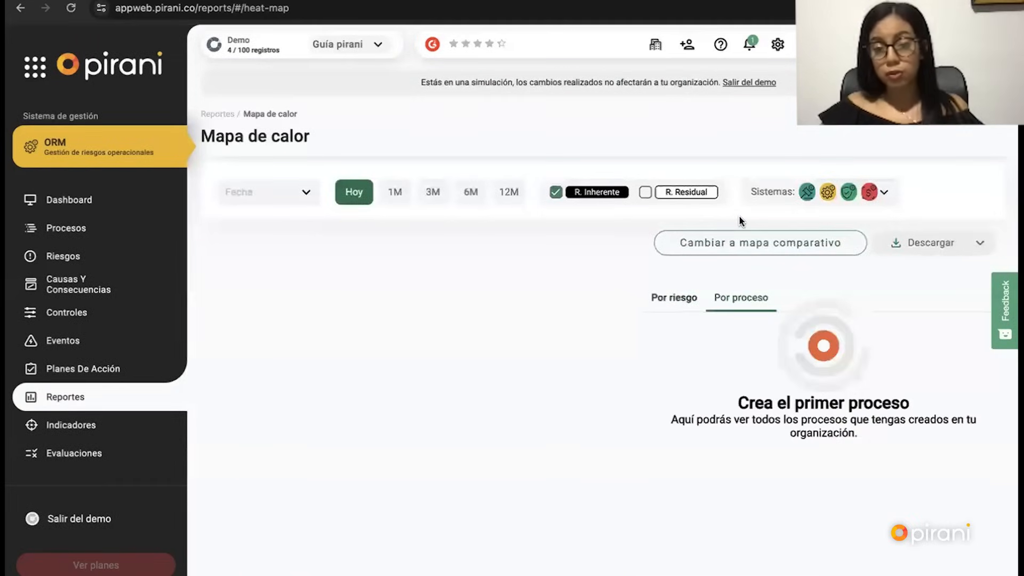
left_click(667, 300)
Step: Switch to the comparative heat map and examine both dated maps, their summary tables and the created and eliminated risks
left_click(739, 245)
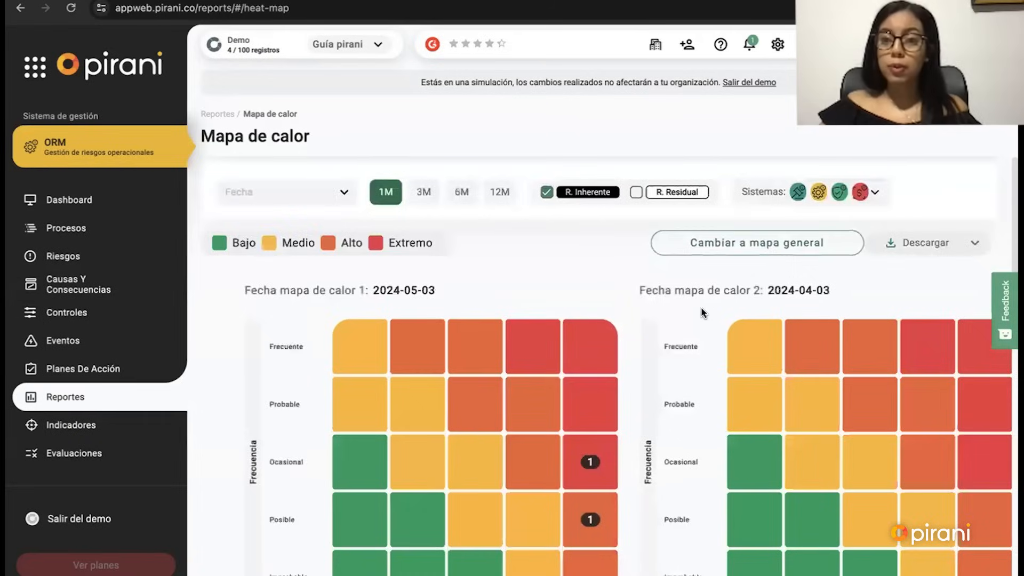
scroll(695, 308, "down", 7)
scroll(709, 306, "up", 4)
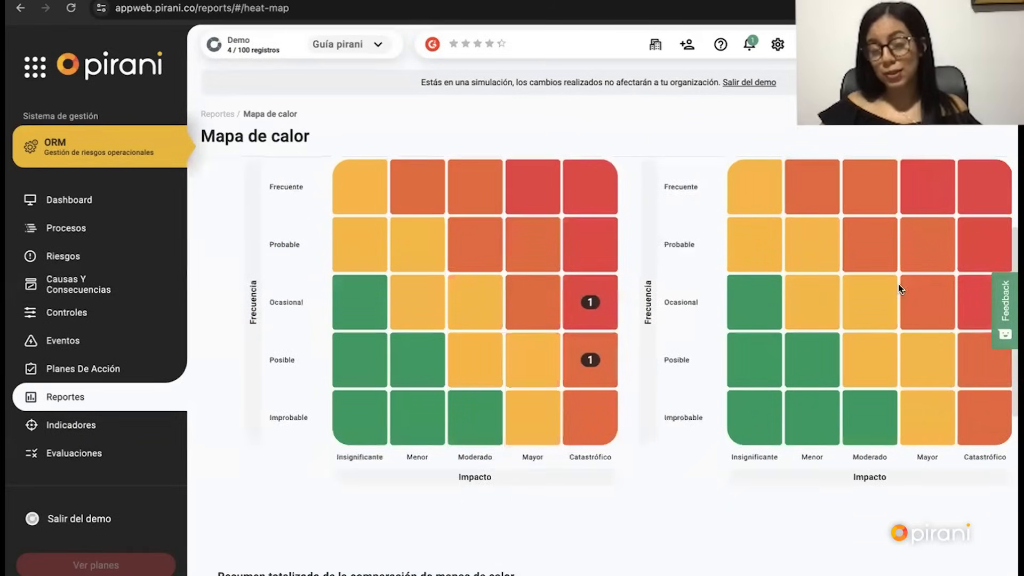
scroll(664, 375, "down", 4)
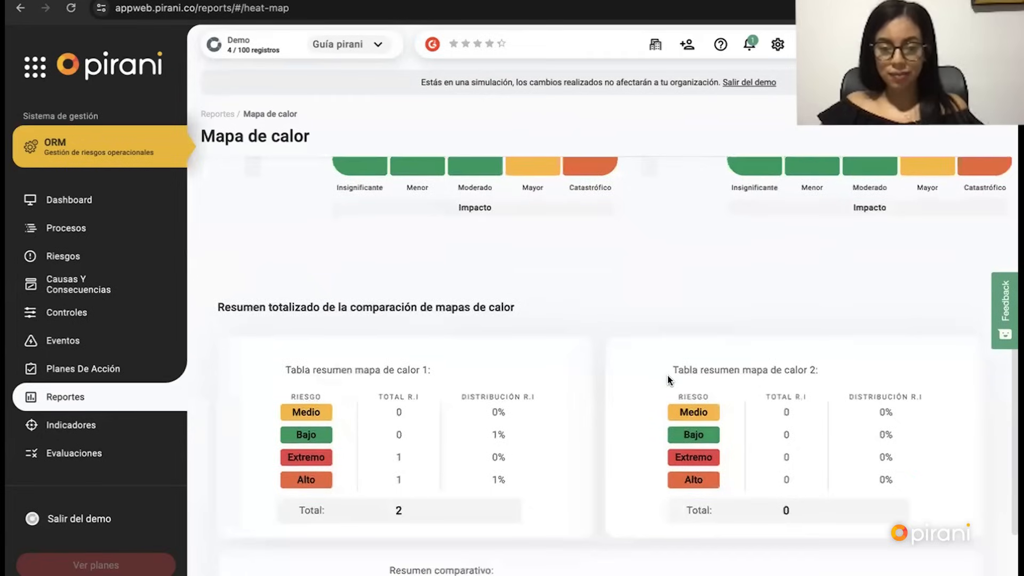
scroll(675, 376, "down", 2)
scroll(533, 453, "down", 1)
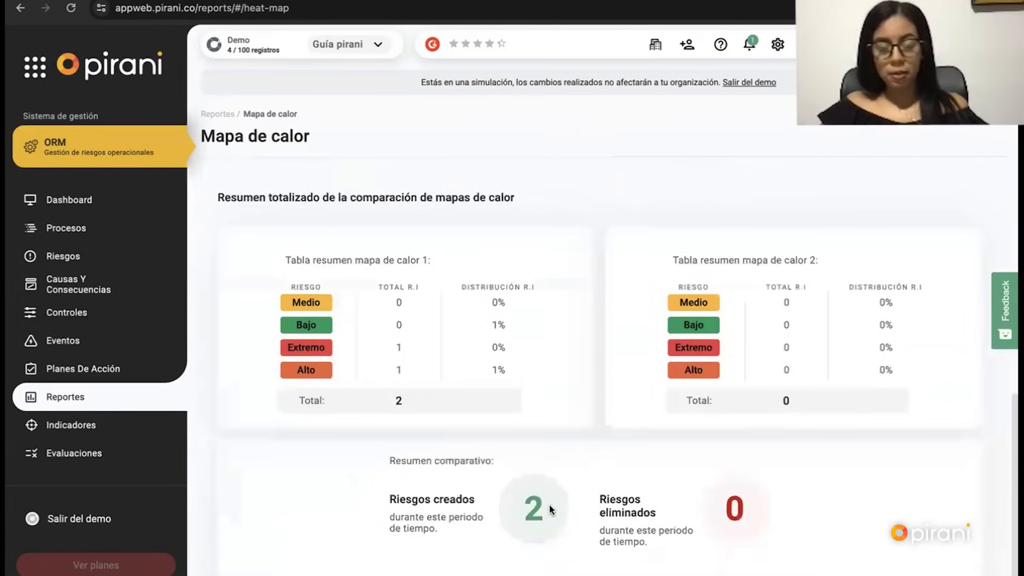
scroll(697, 453, "down", 1)
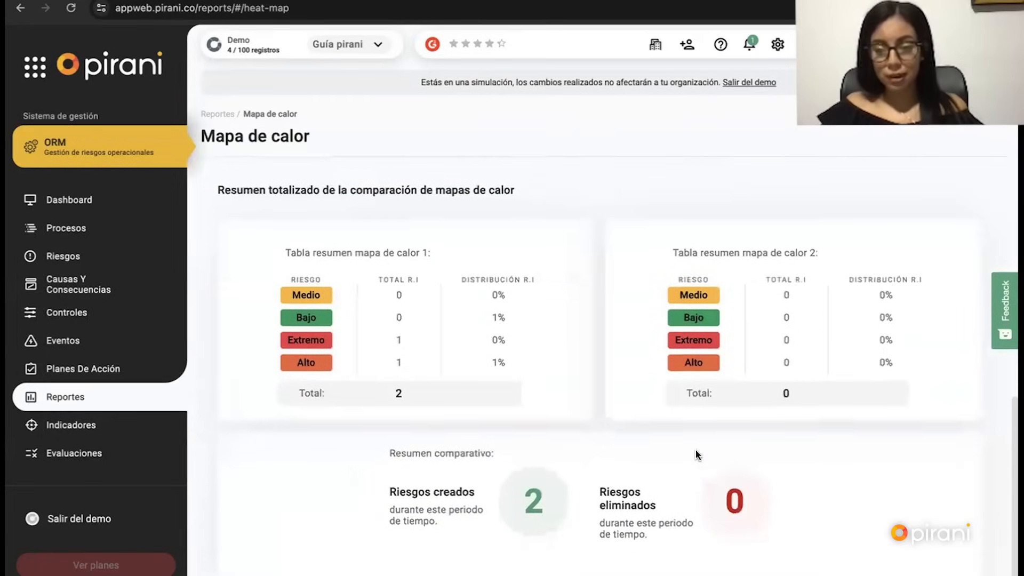
scroll(697, 452, "up", 10)
scroll(697, 454, "up", 2)
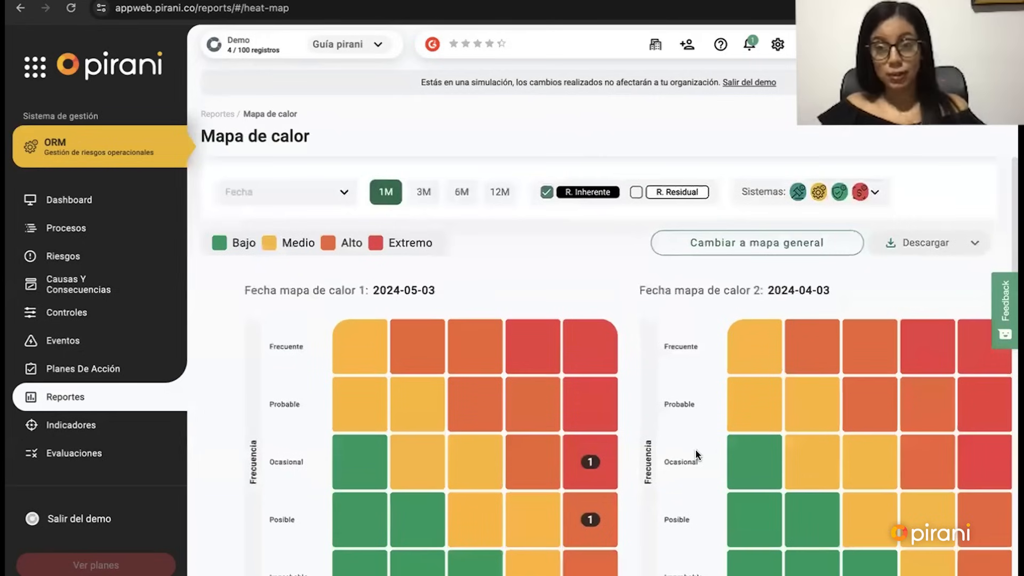
scroll(629, 259, "down", 2)
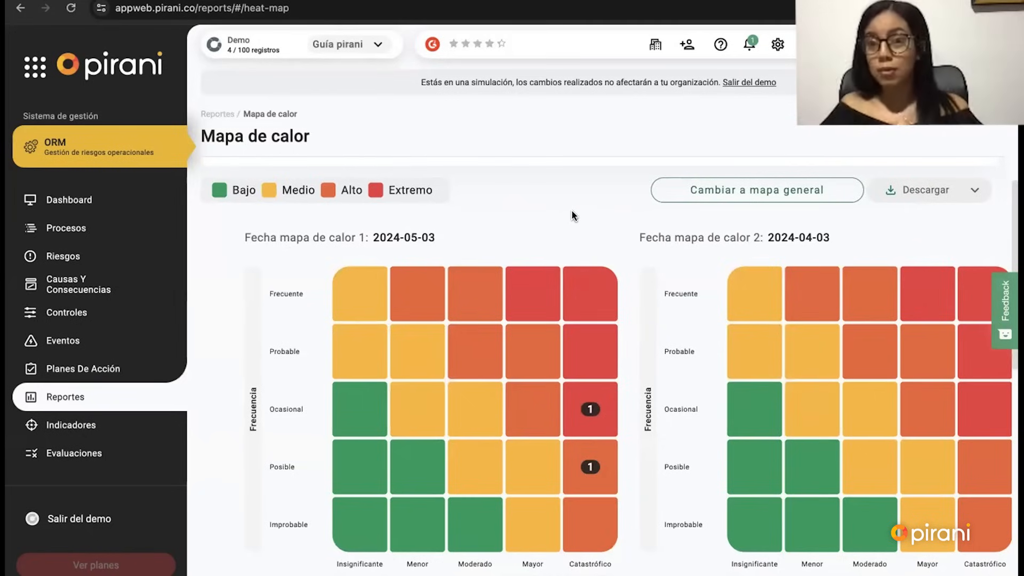
Step: Exit the demo simulation and switch to the invited organization Pirani | Demo
left_click(39, 520)
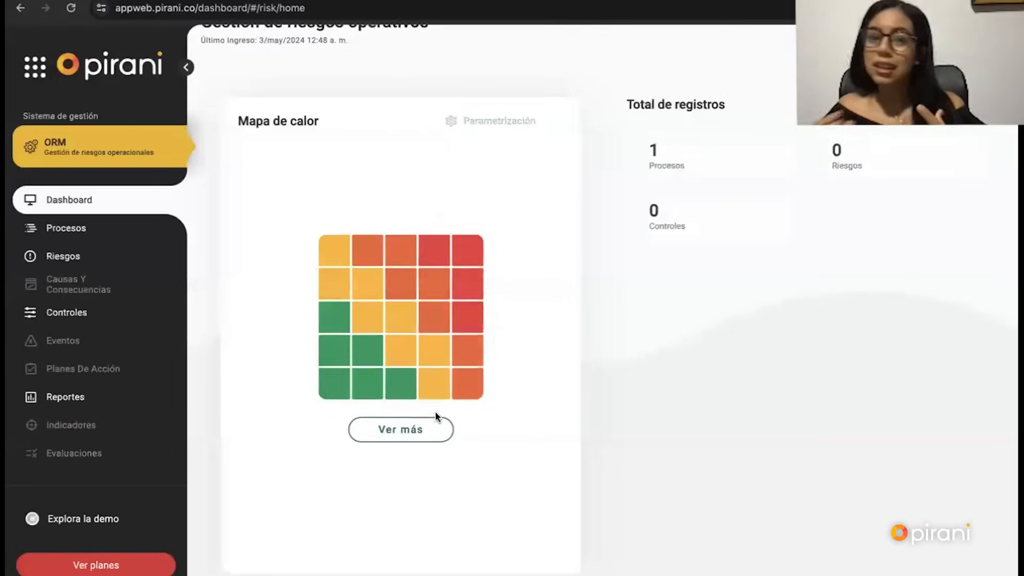
left_click(655, 44)
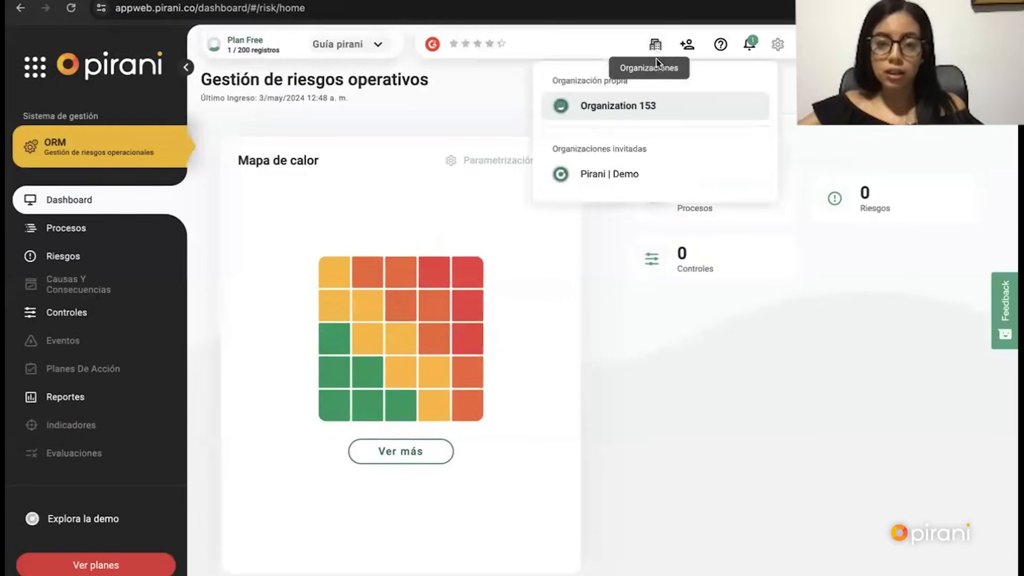
left_click(639, 180)
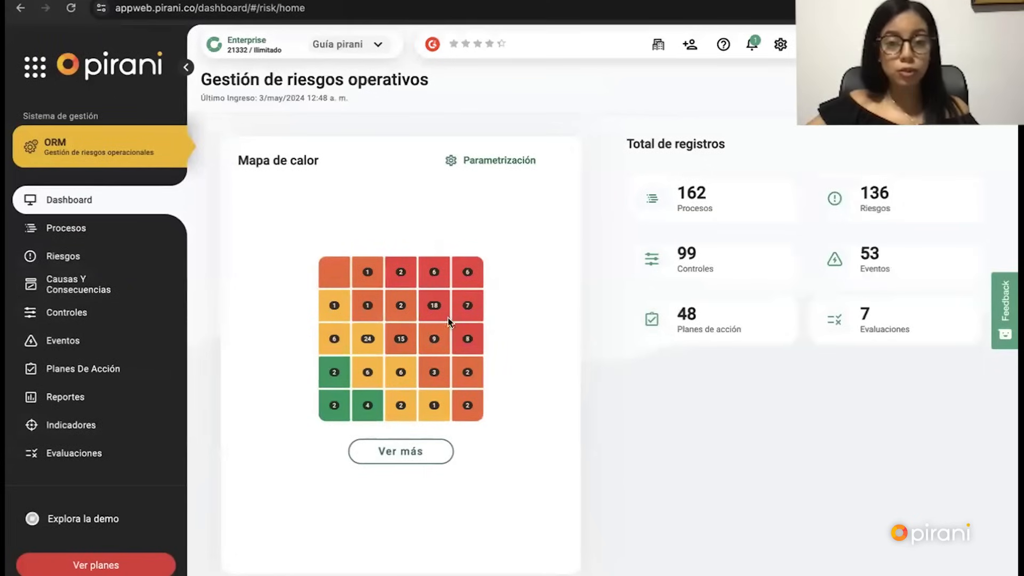
Step: Open this organization's full heat map and display residual risks alongside the inherent risks
left_click(418, 451)
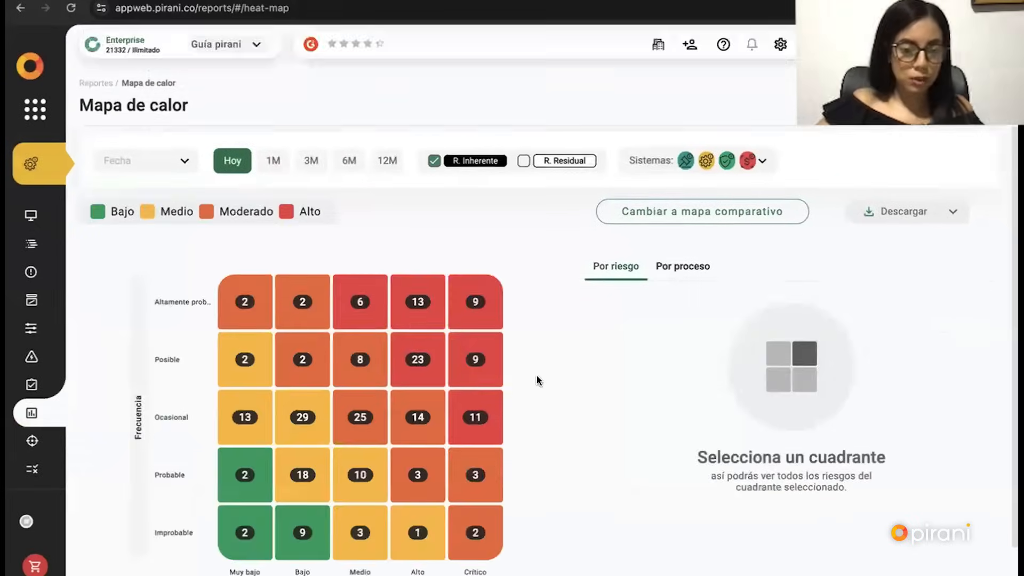
scroll(537, 382, "down", 1)
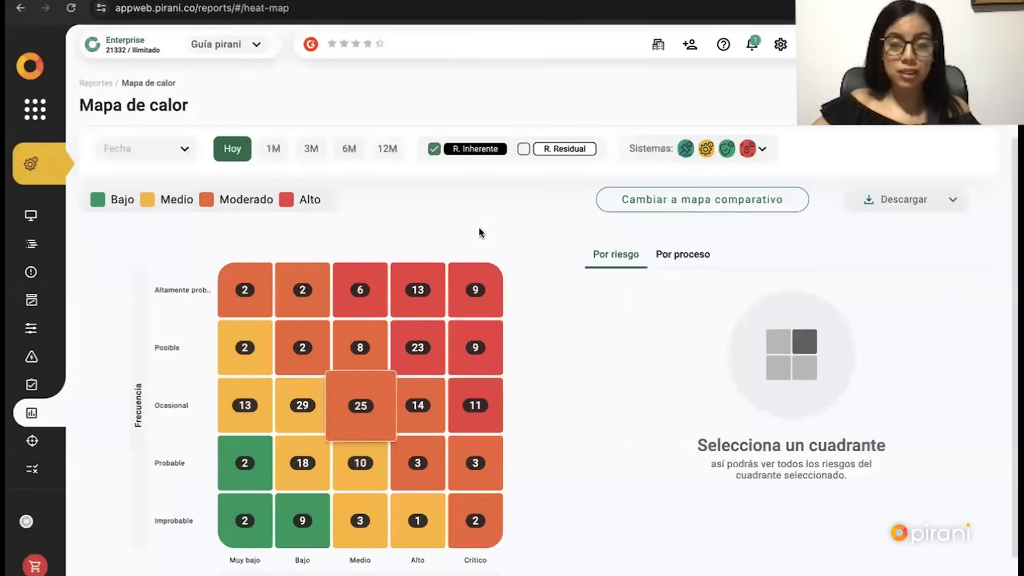
left_click(522, 149)
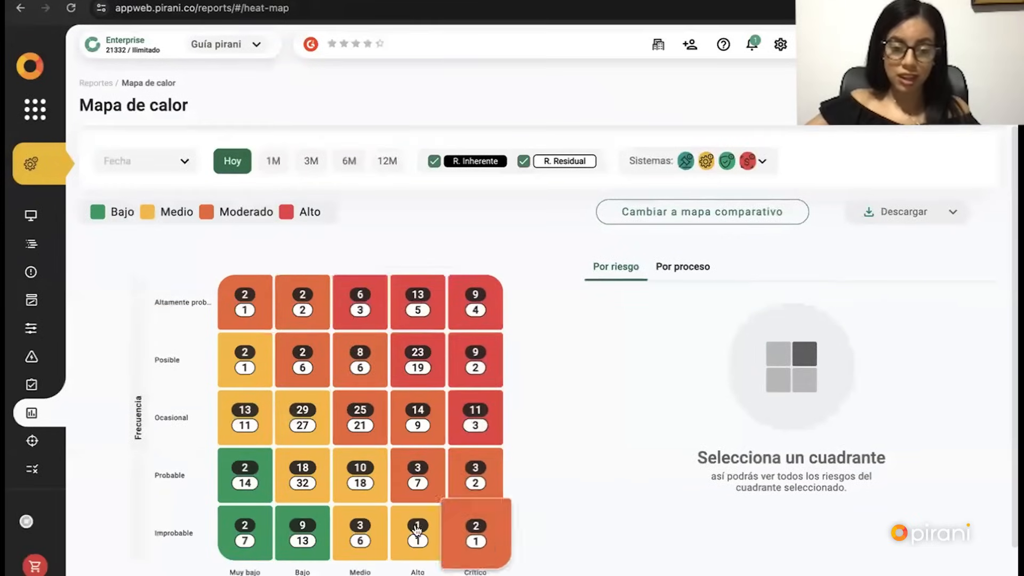
scroll(520, 368, "down", 1)
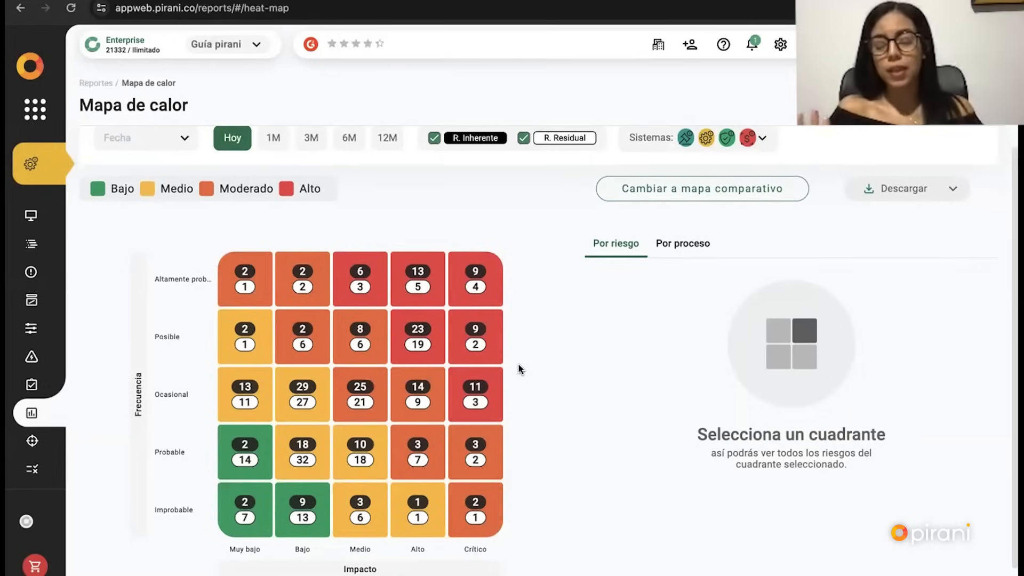
scroll(312, 375, "down", 1)
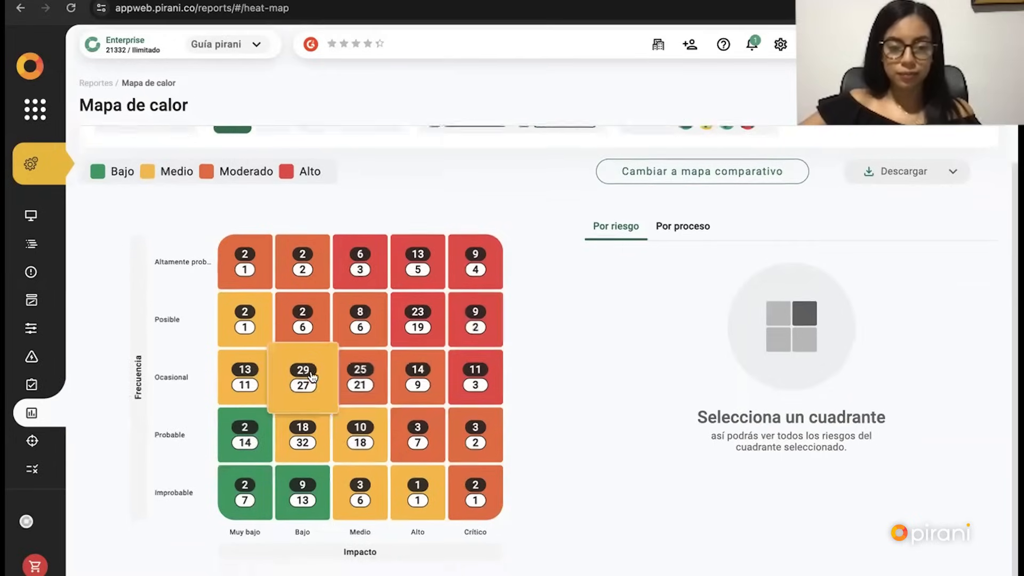
Step: Inspect the risks in the Ocasional frequency and Bajo impact quadrant, then return to the risk management reports overview
left_click(309, 362)
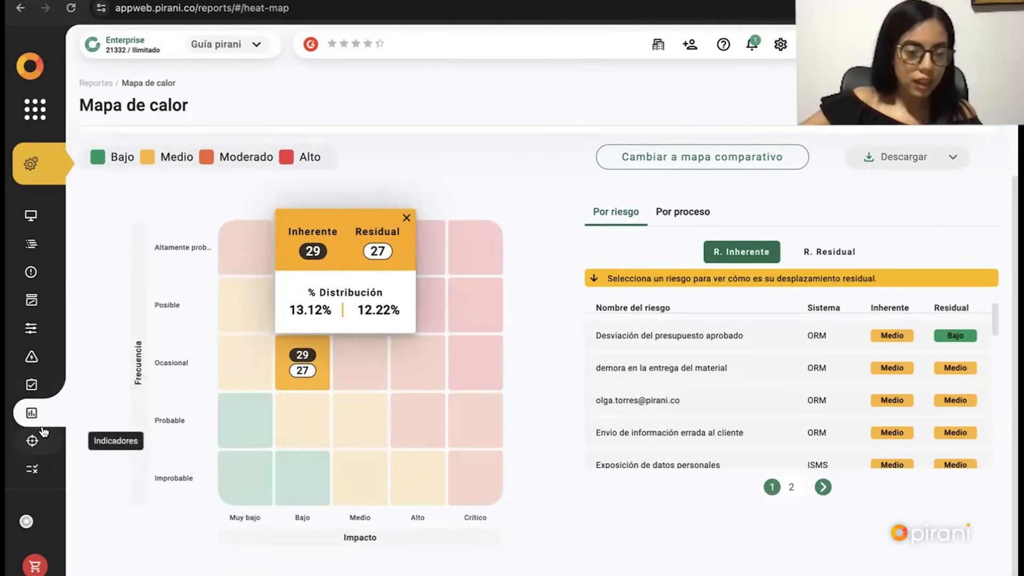
left_click(31, 216)
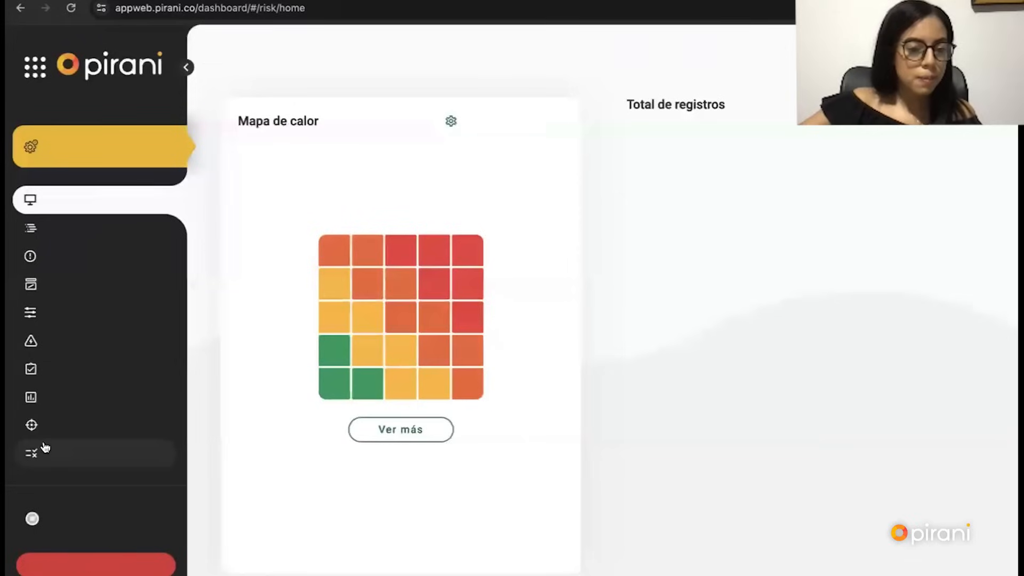
left_click(54, 405)
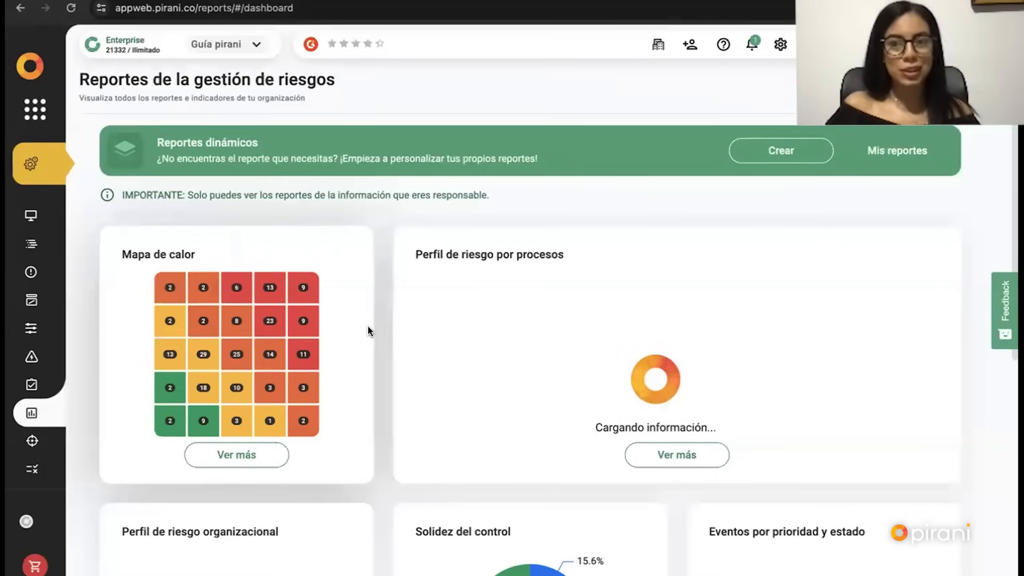
Step: Examine the overview's charts for organizational risk profile, control solidity, events by priority and status, and net loss by processes and risks
scroll(470, 343, "down", 2)
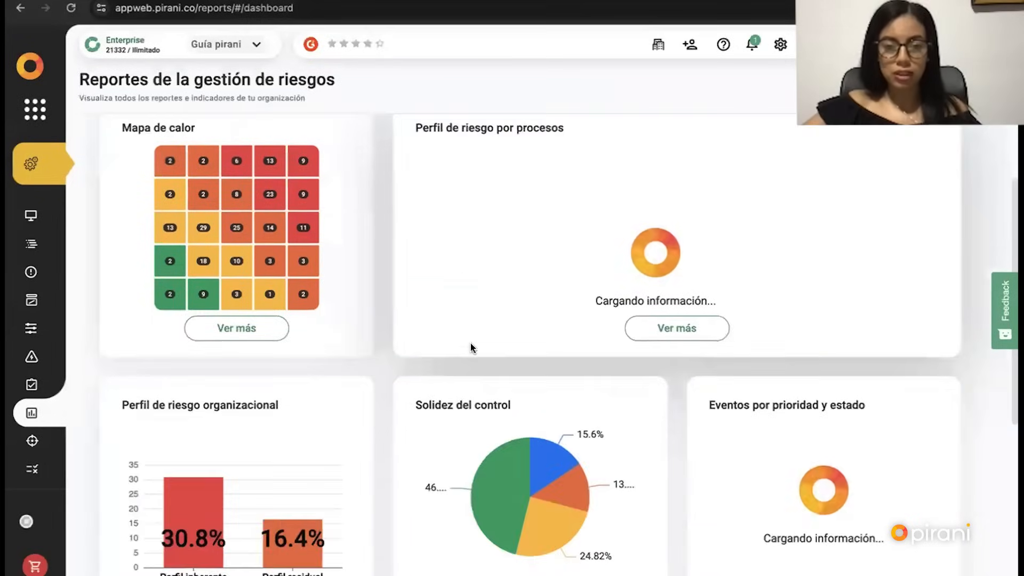
scroll(487, 335, "down", 1)
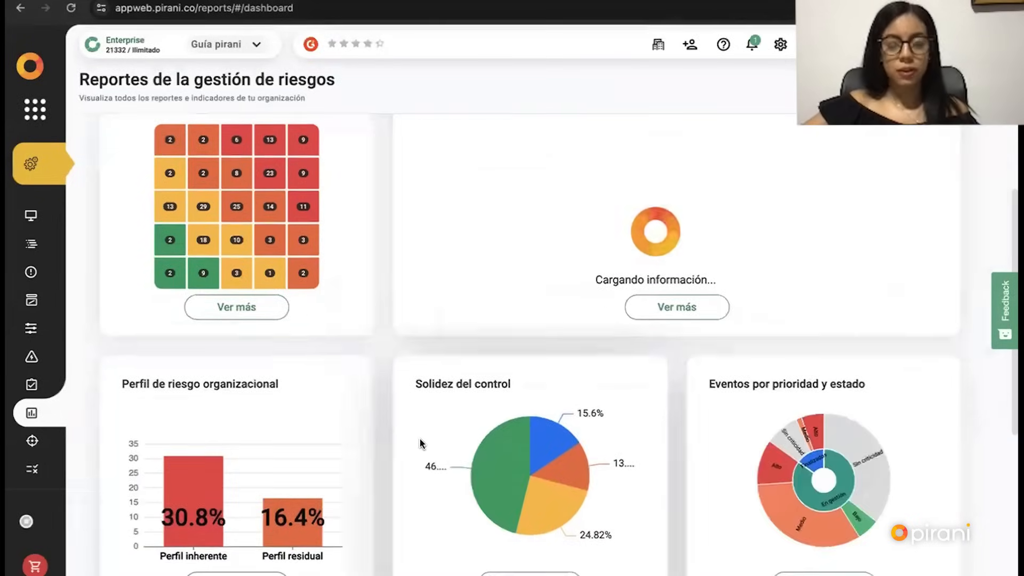
scroll(426, 426, "down", 1)
scroll(479, 391, "down", 3)
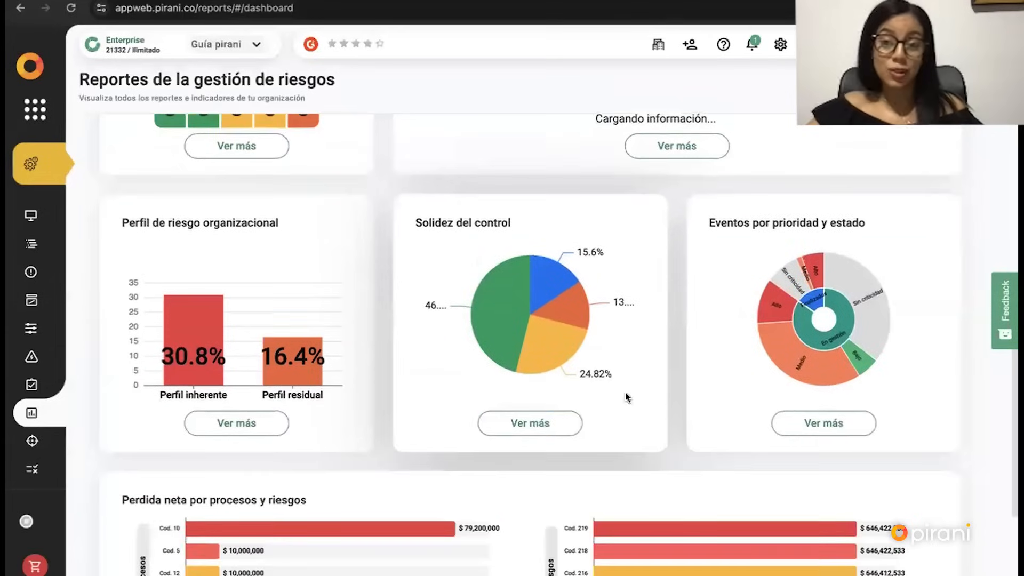
scroll(624, 391, "down", 2)
scroll(716, 369, "down", 2)
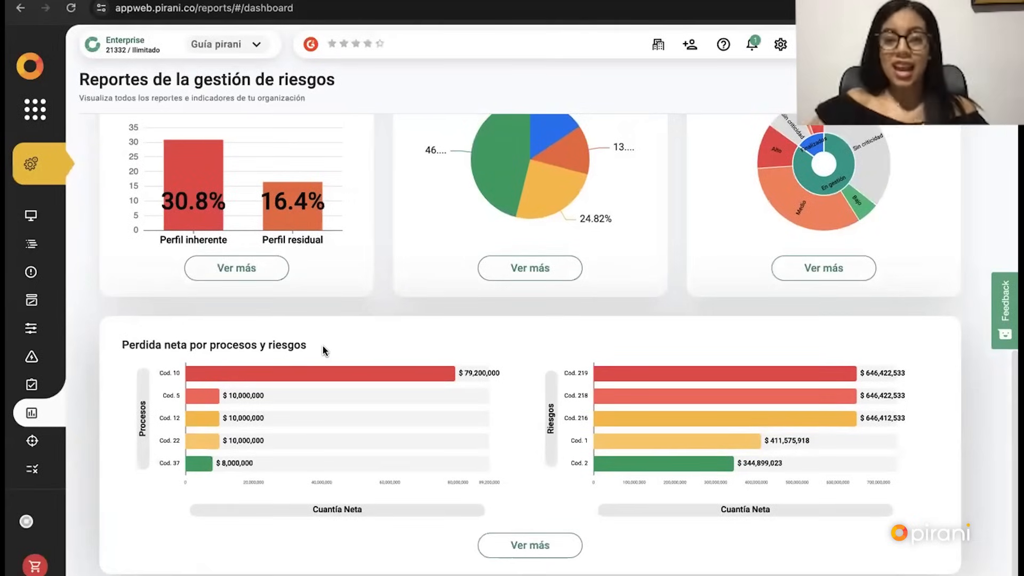
scroll(355, 369, "up", 8)
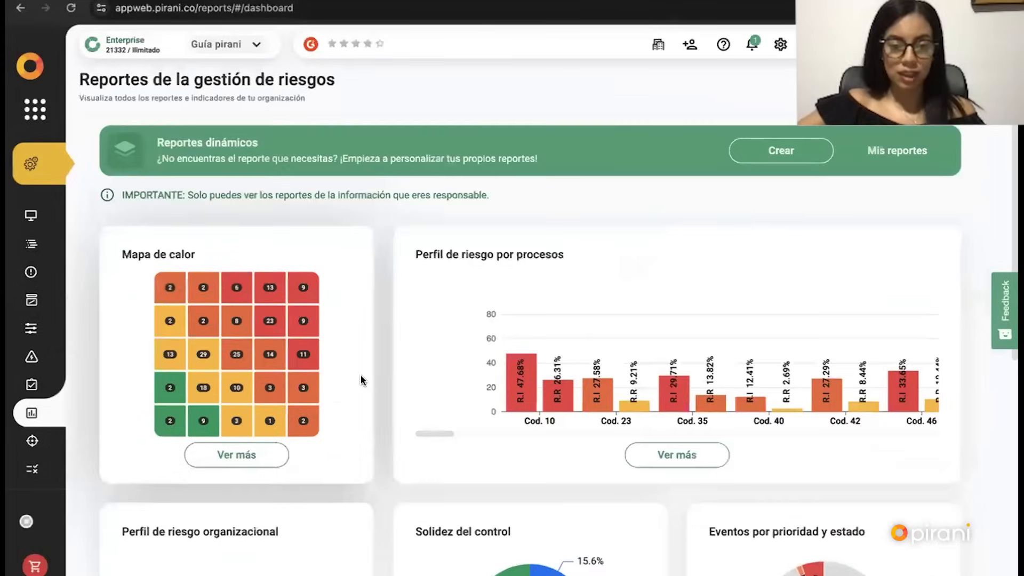
Step: Create a new dynamic report and check the modules available for its first filter, keeping Riesgos
left_click(774, 154)
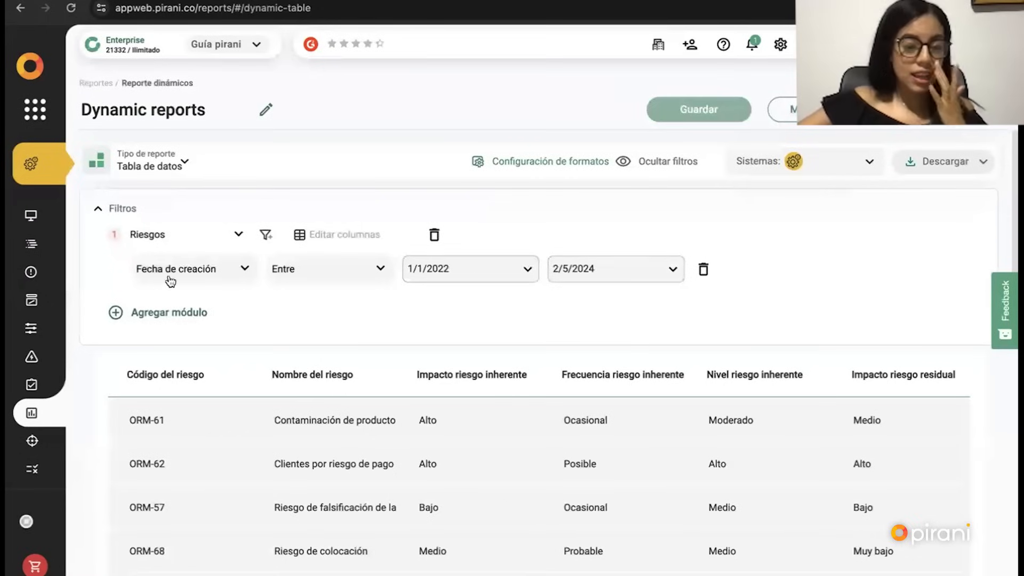
left_click(164, 243)
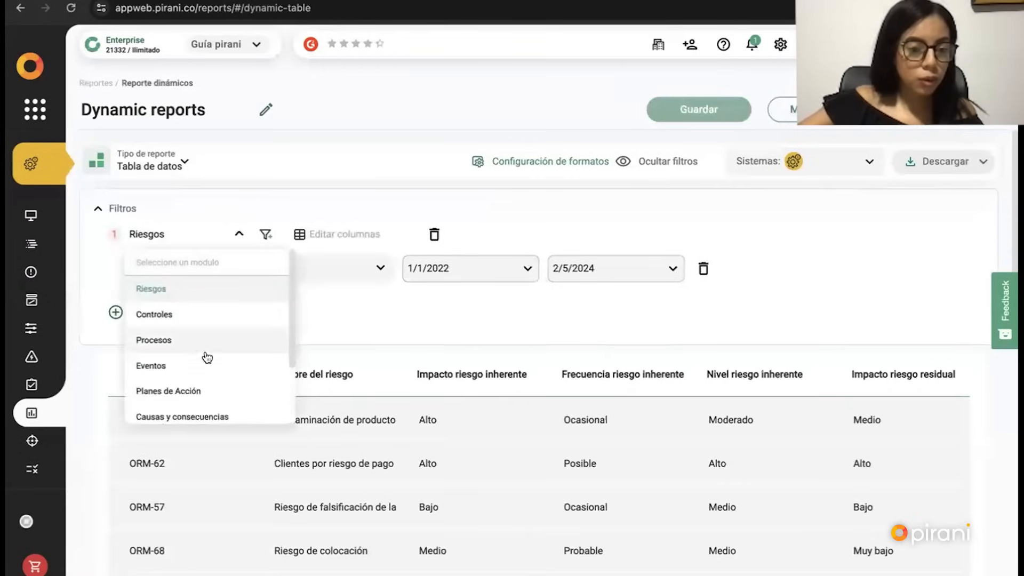
left_click(238, 239)
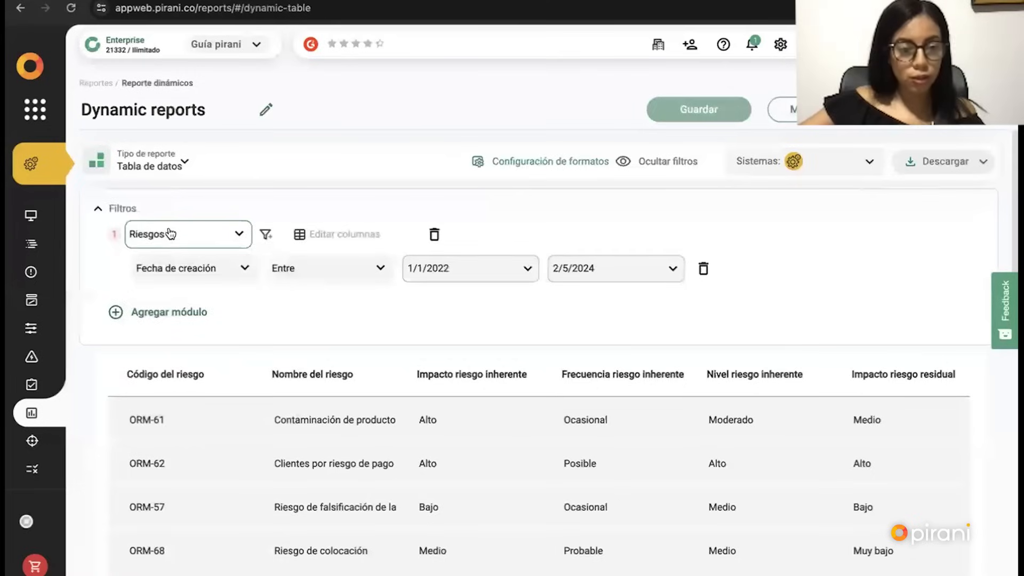
Step: Add a second module to the dynamic report and set it to Causas y consecuencias
left_click(162, 315)
left_click(160, 315)
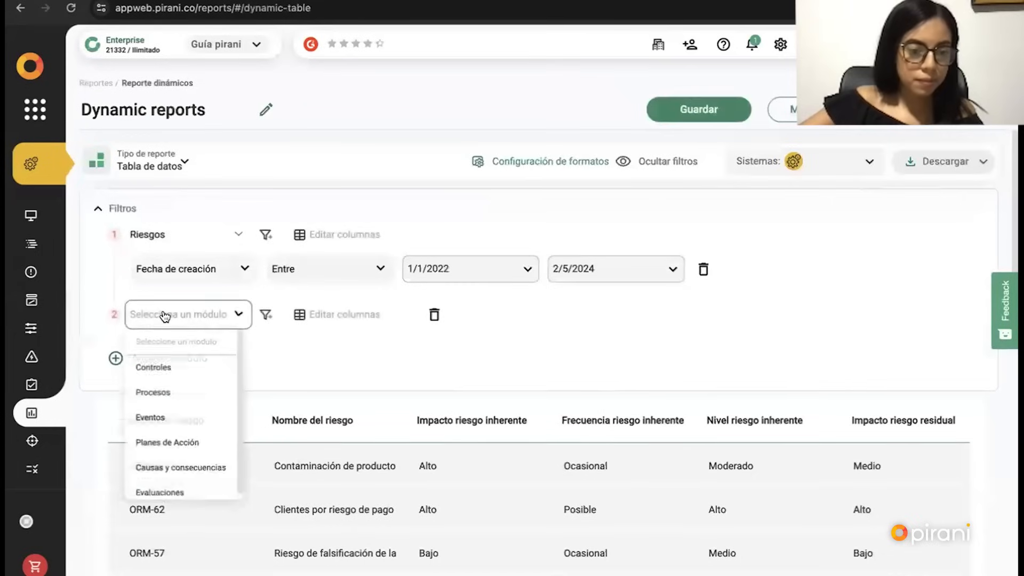
left_click(167, 371)
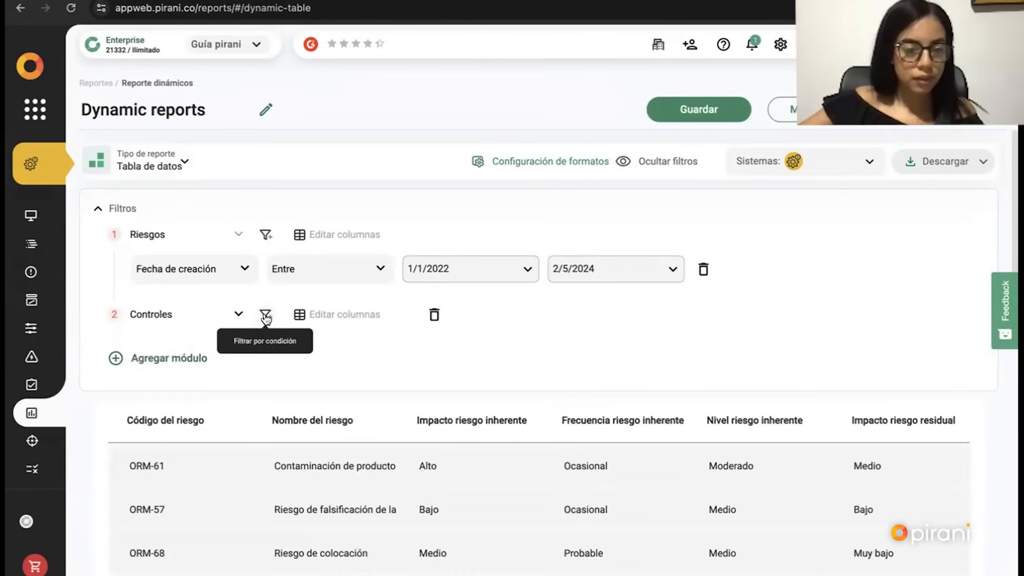
left_click(266, 318)
left_click(206, 317)
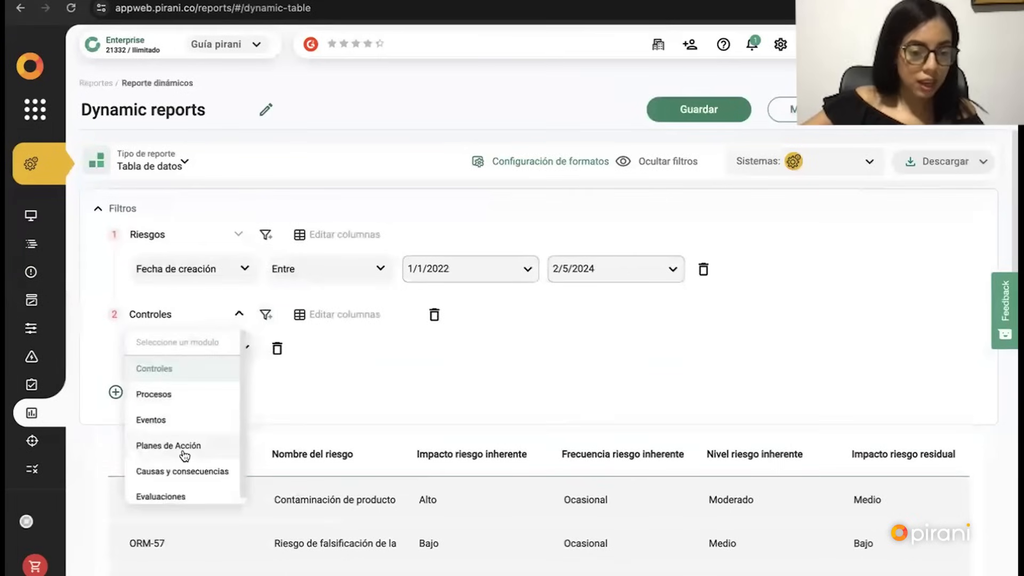
left_click(186, 469)
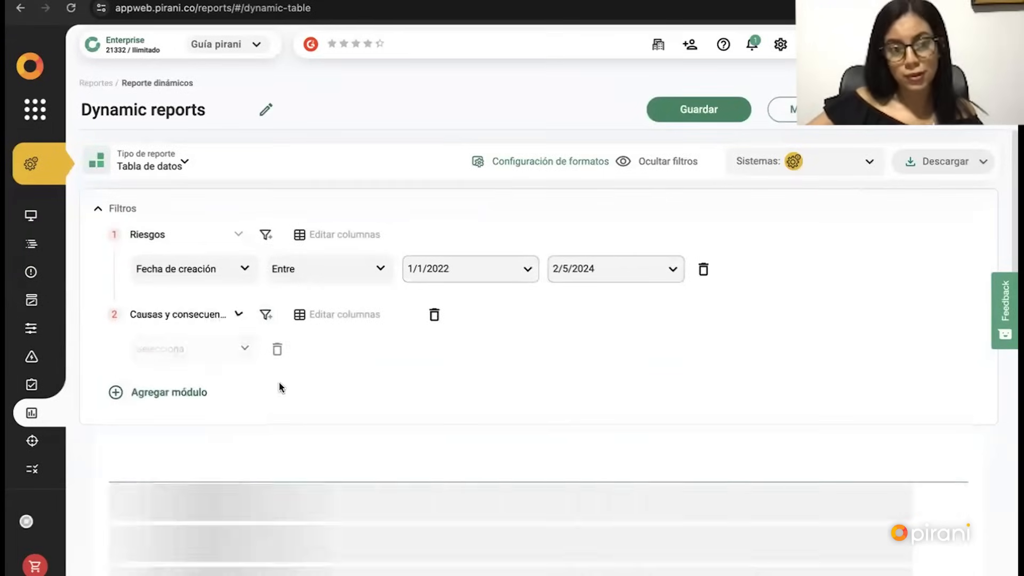
Step: Add a third module to the dynamic report and set it to Controles
scroll(210, 384, "down", 1)
left_click(152, 336)
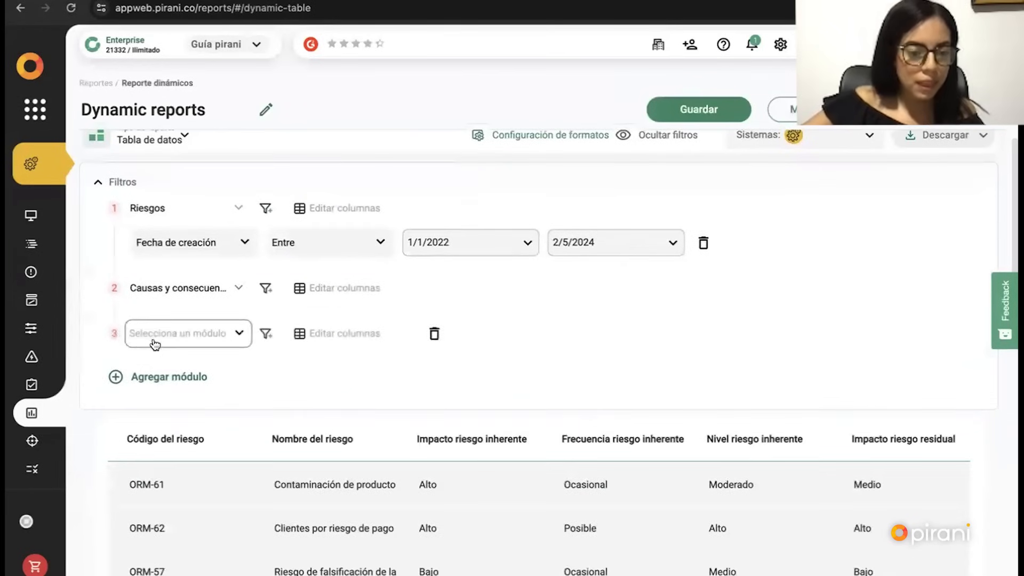
left_click(155, 344)
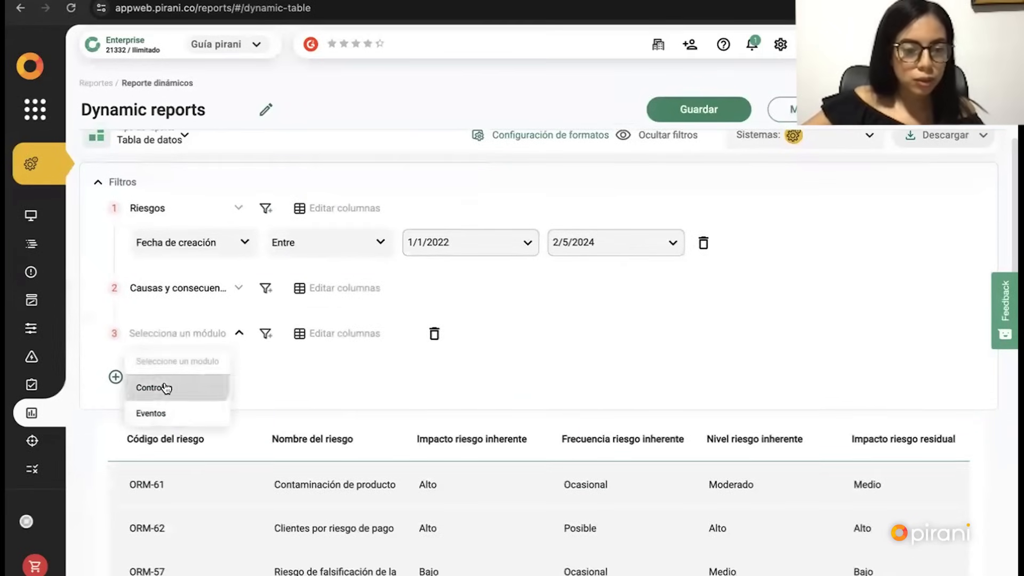
left_click(165, 387)
left_click(481, 240)
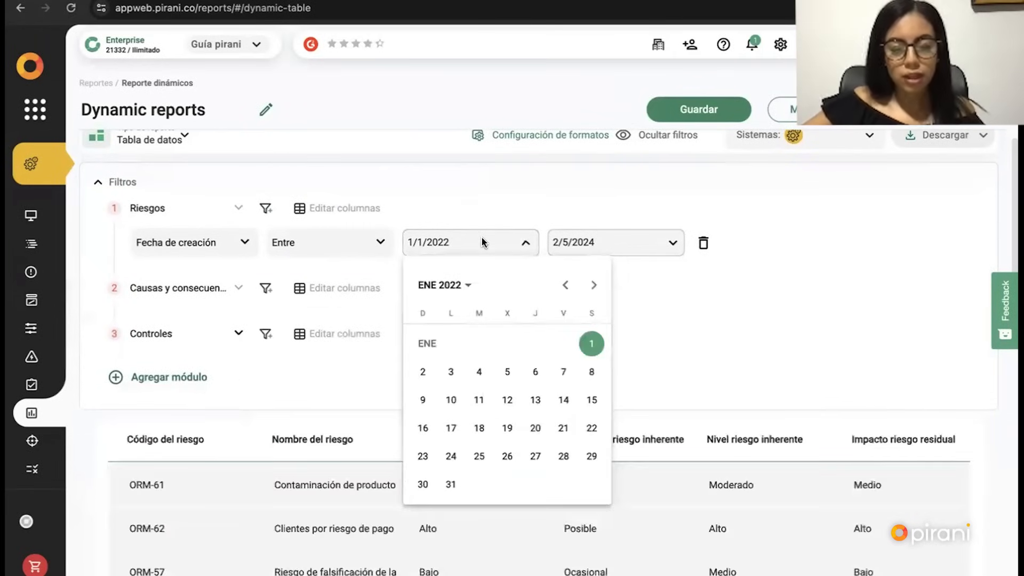
left_click(464, 285)
left_click(433, 384)
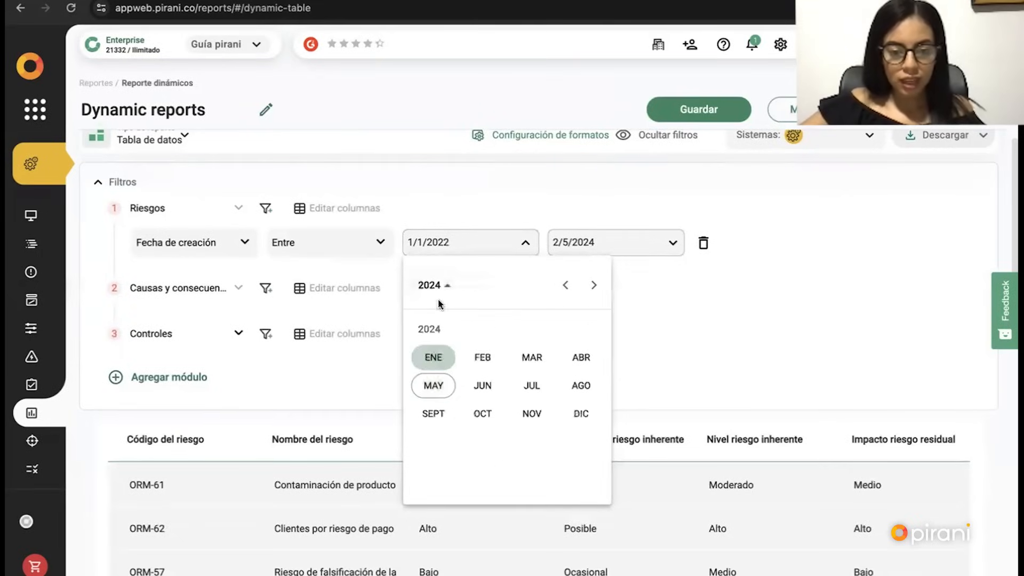
left_click(433, 357)
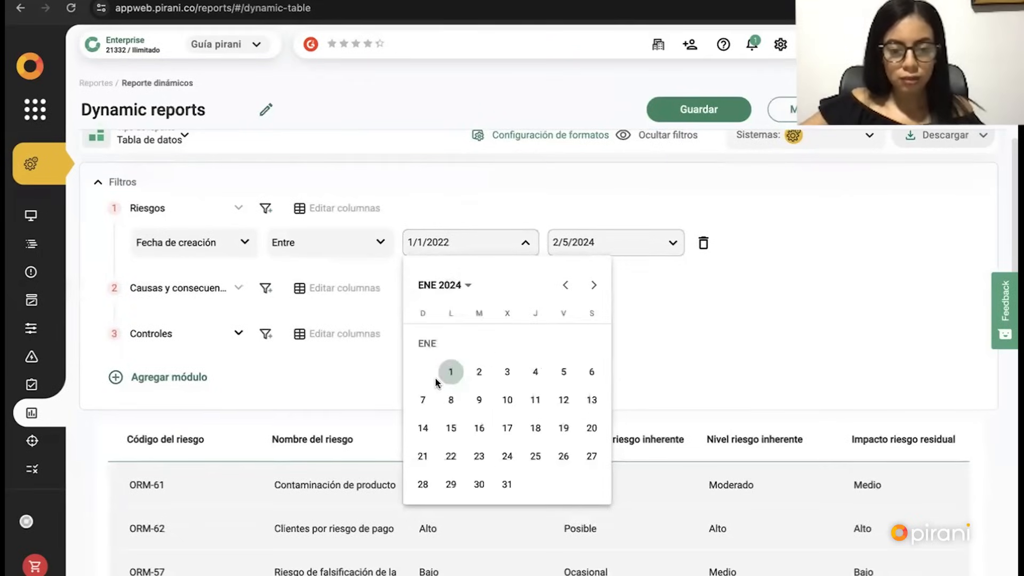
left_click(591, 242)
left_click(588, 241)
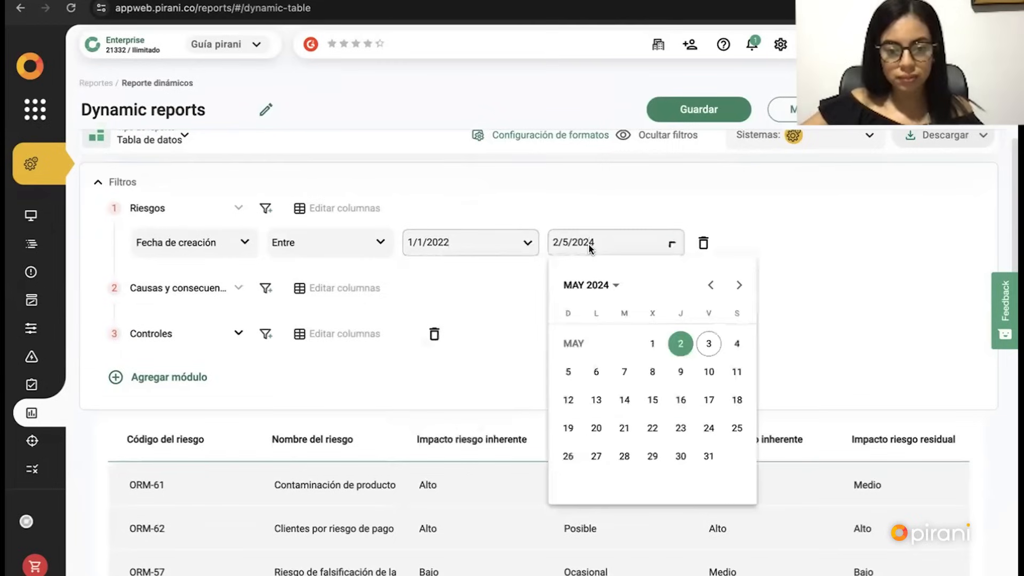
left_click(685, 351)
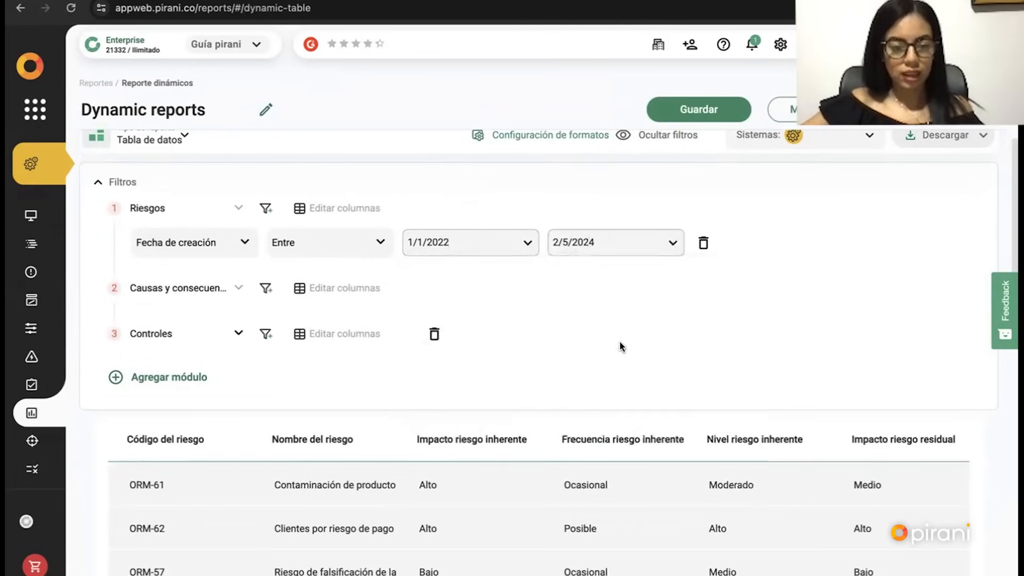
Step: Examine the report table's rows and columns covering inherent and residual risk ratings, causes or consequences, and controls
scroll(619, 341, "down", 3)
scroll(619, 340, "down", 4)
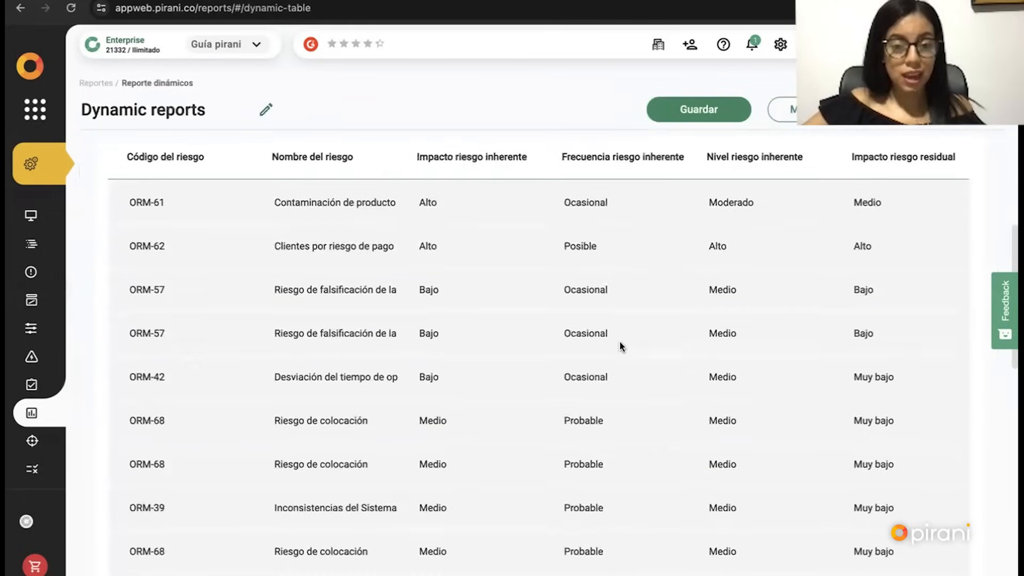
scroll(347, 304, "up", 4)
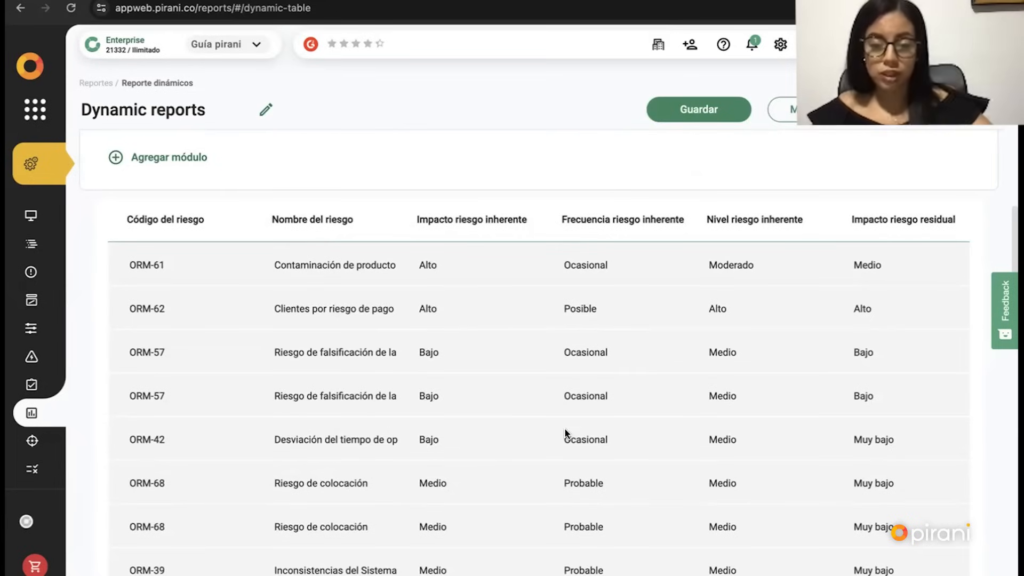
scroll(564, 429, "right", 5)
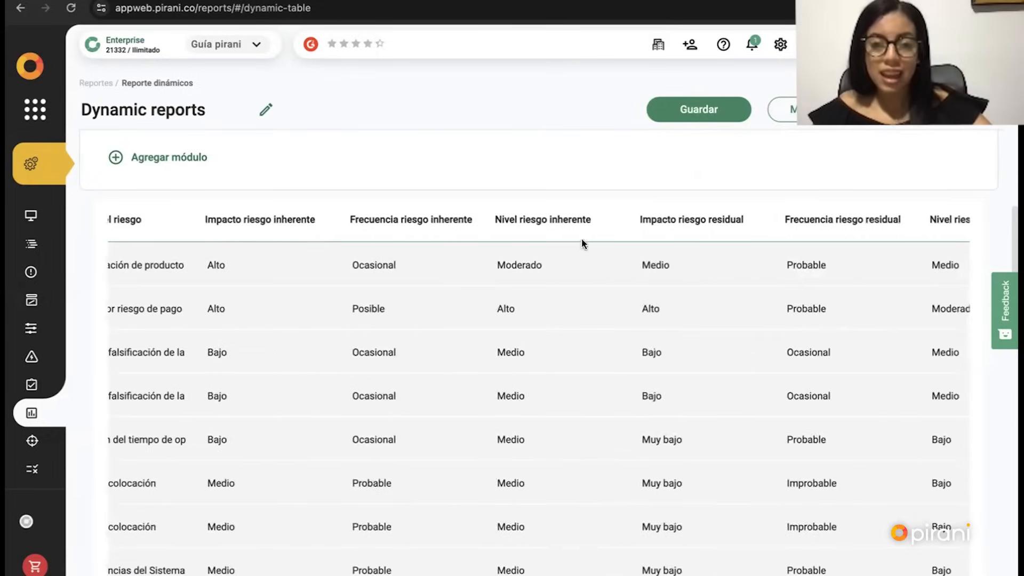
scroll(551, 224, "right", 2)
scroll(650, 233, "right", 5)
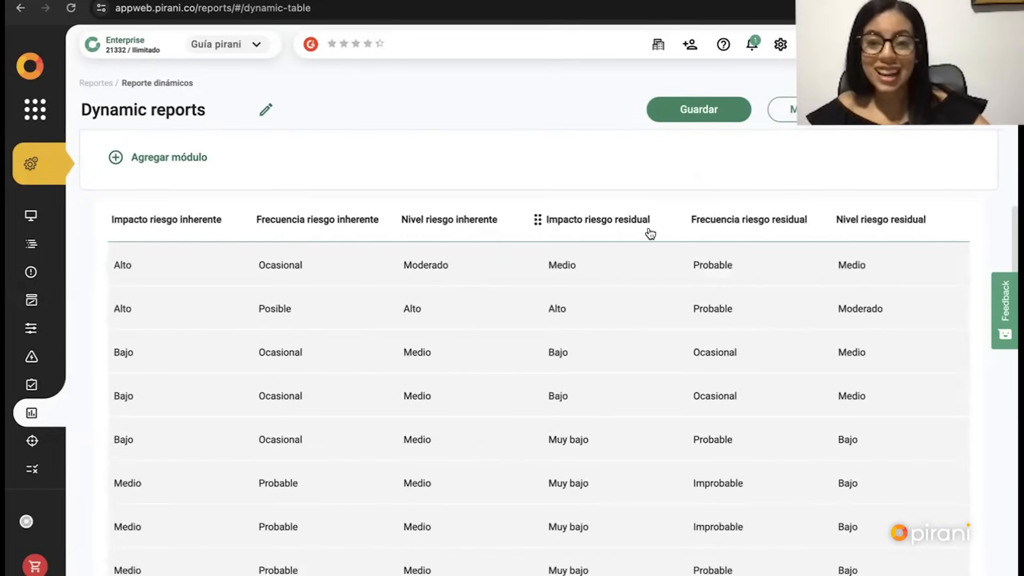
scroll(656, 233, "right", 3)
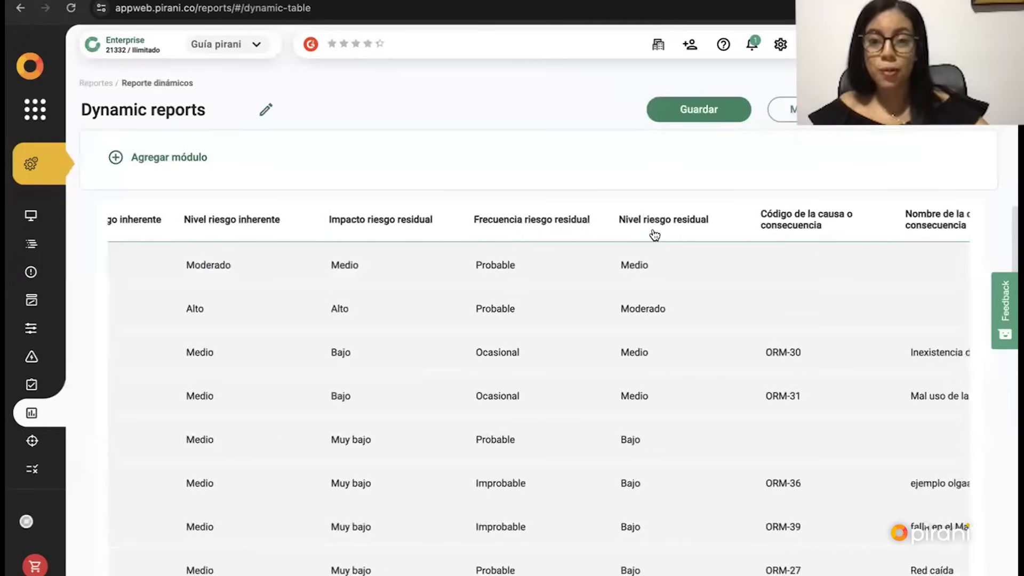
scroll(674, 238, "right", 2)
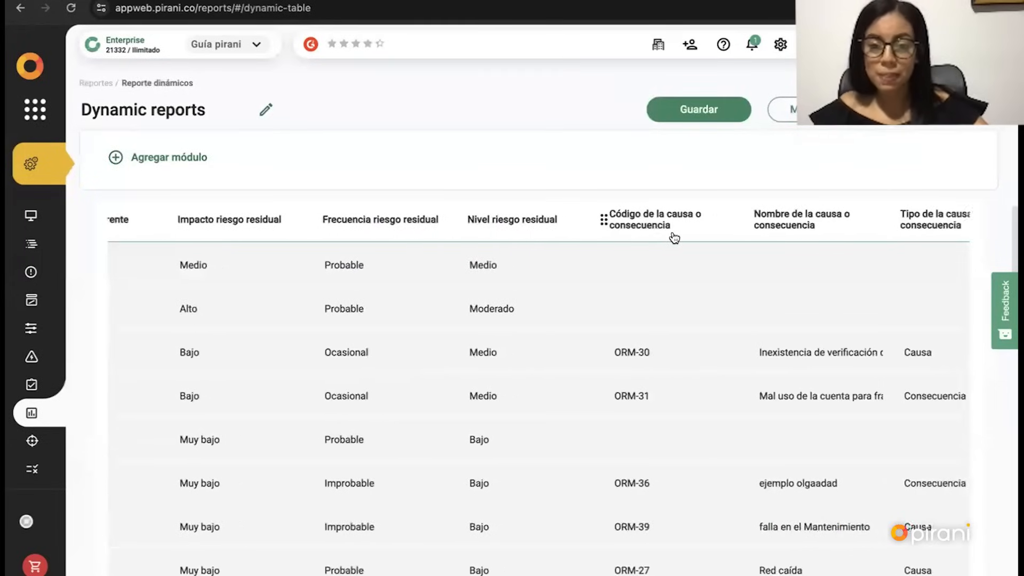
scroll(657, 236, "right", 3)
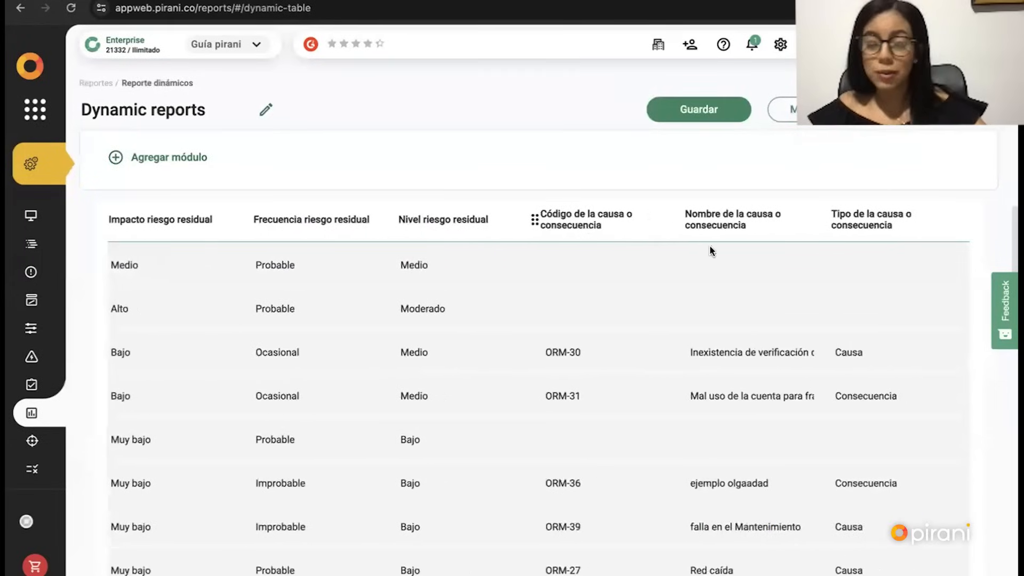
scroll(657, 267, "right", 5)
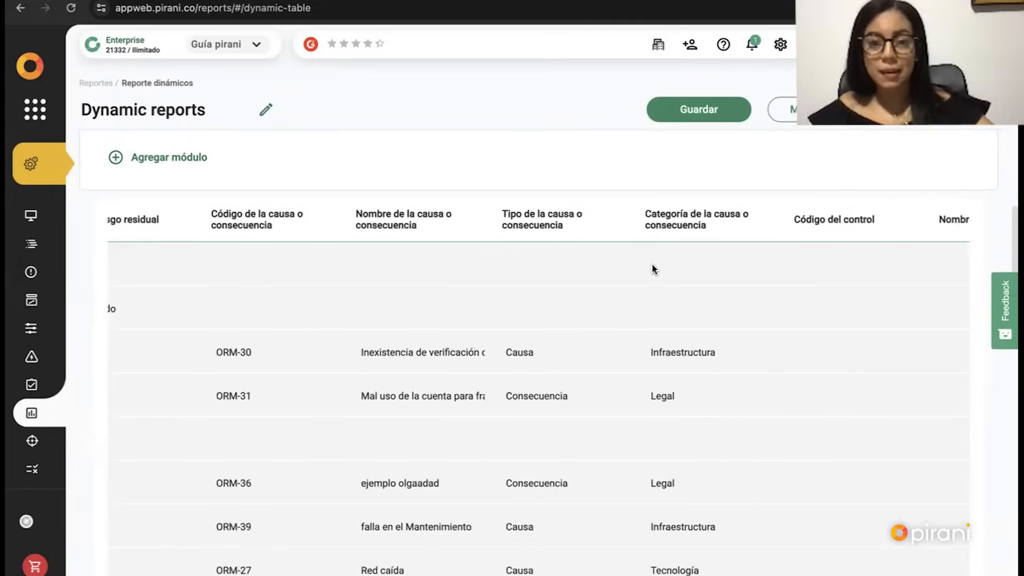
scroll(654, 268, "right", 6)
scroll(654, 268, "right", 1)
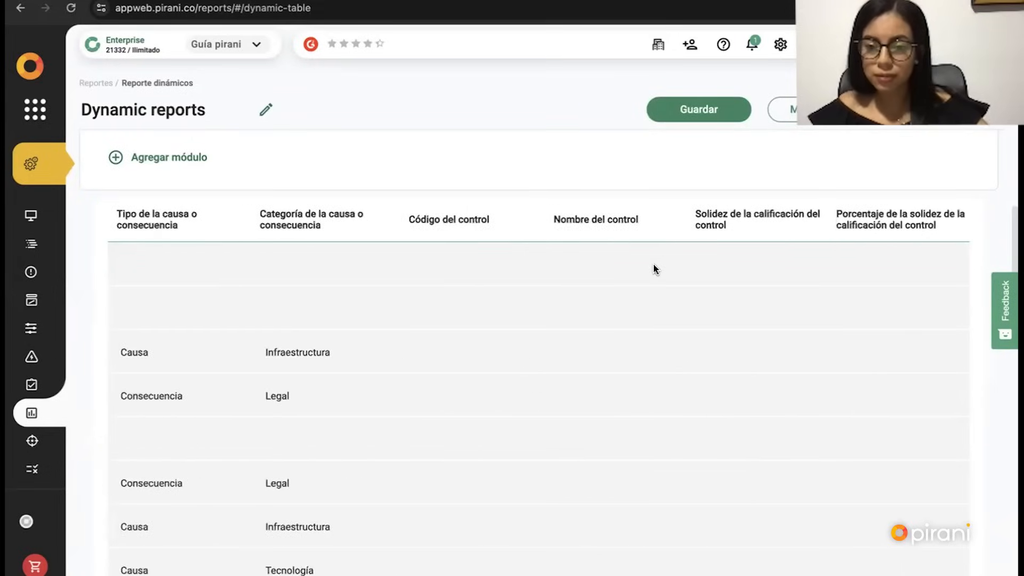